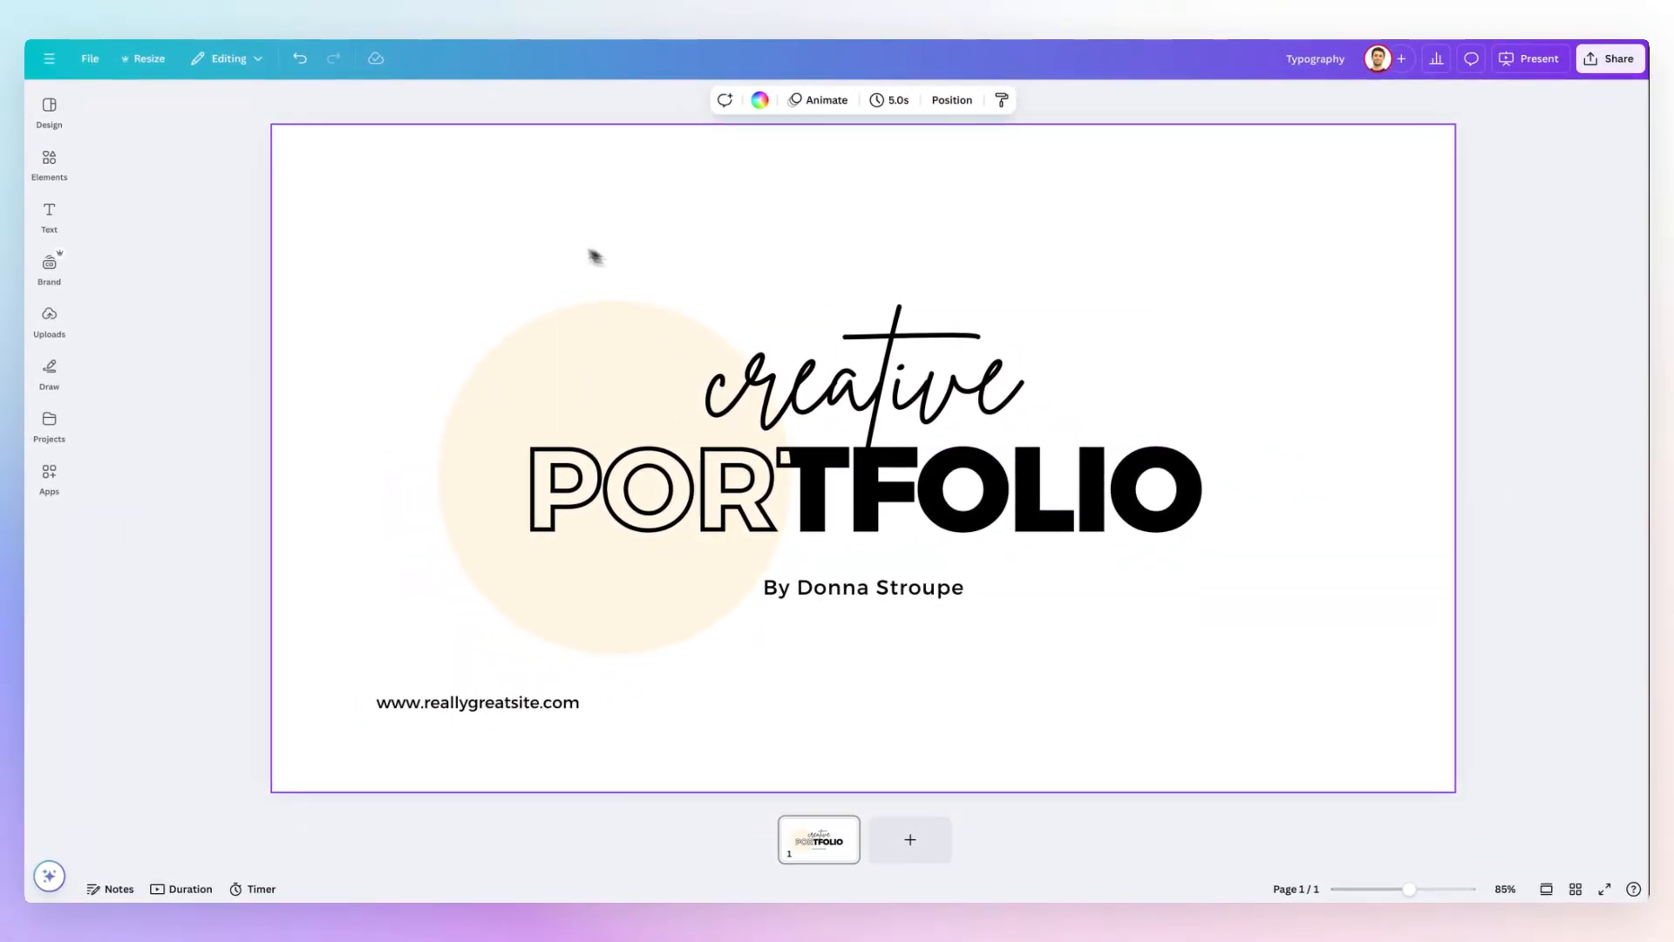
# Add a Body style text box from the Brand Kit above the beige circle, and delete it.
pyautogui.click(49, 213)
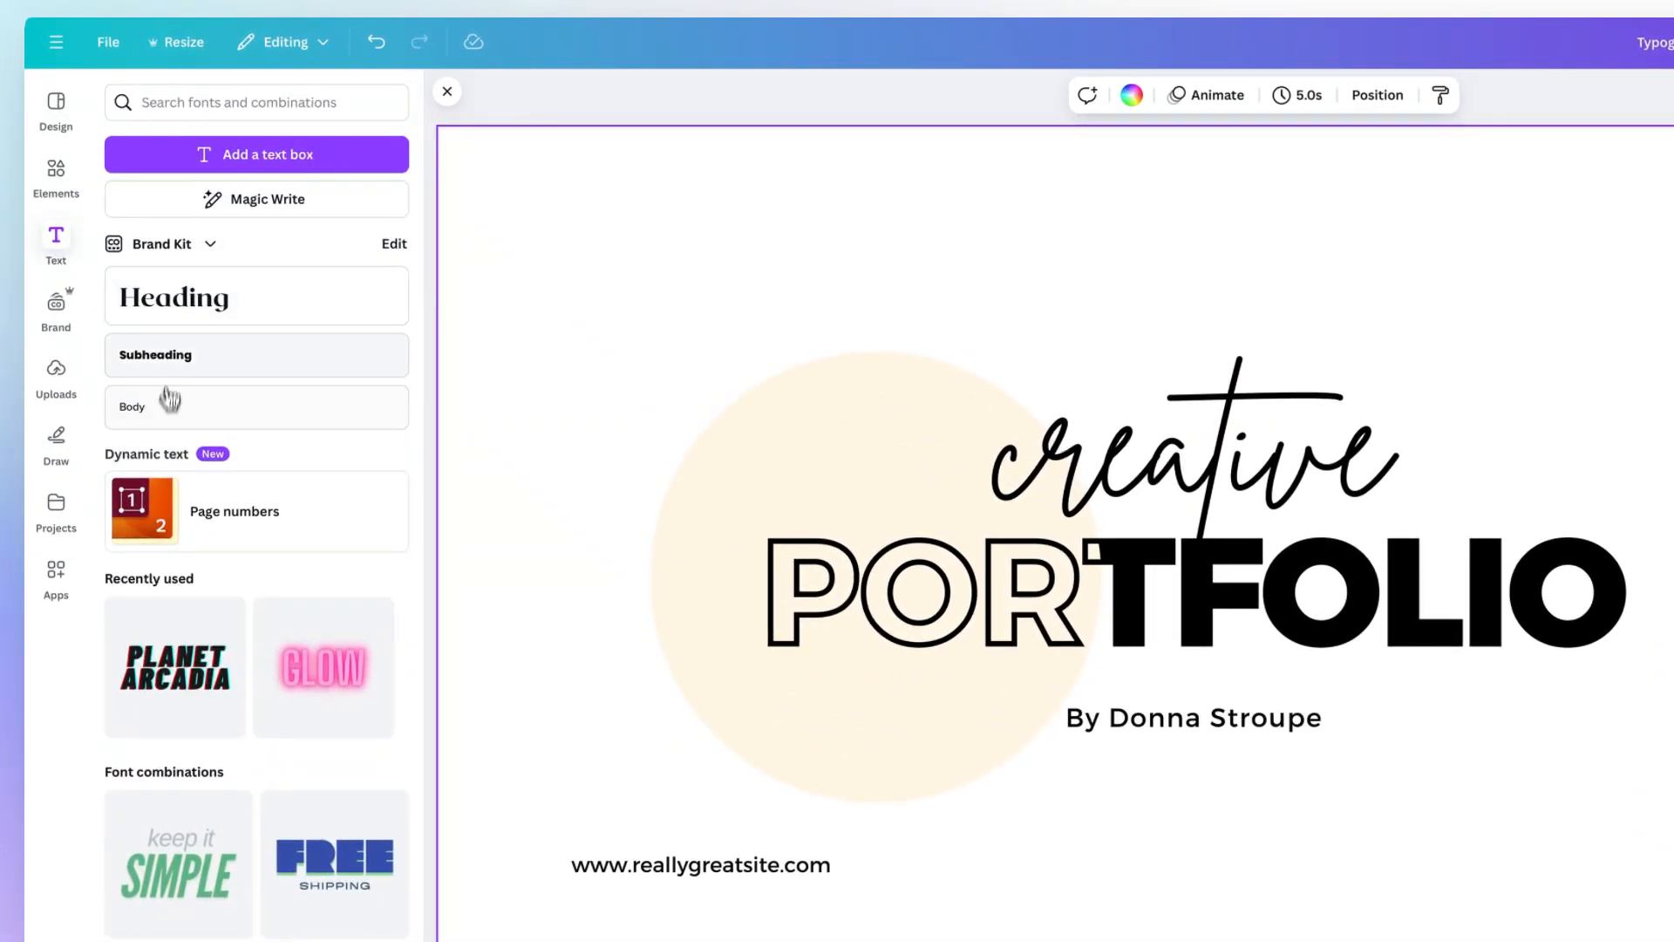
pyautogui.moveTo(174, 406); pyautogui.dragTo(641, 253)
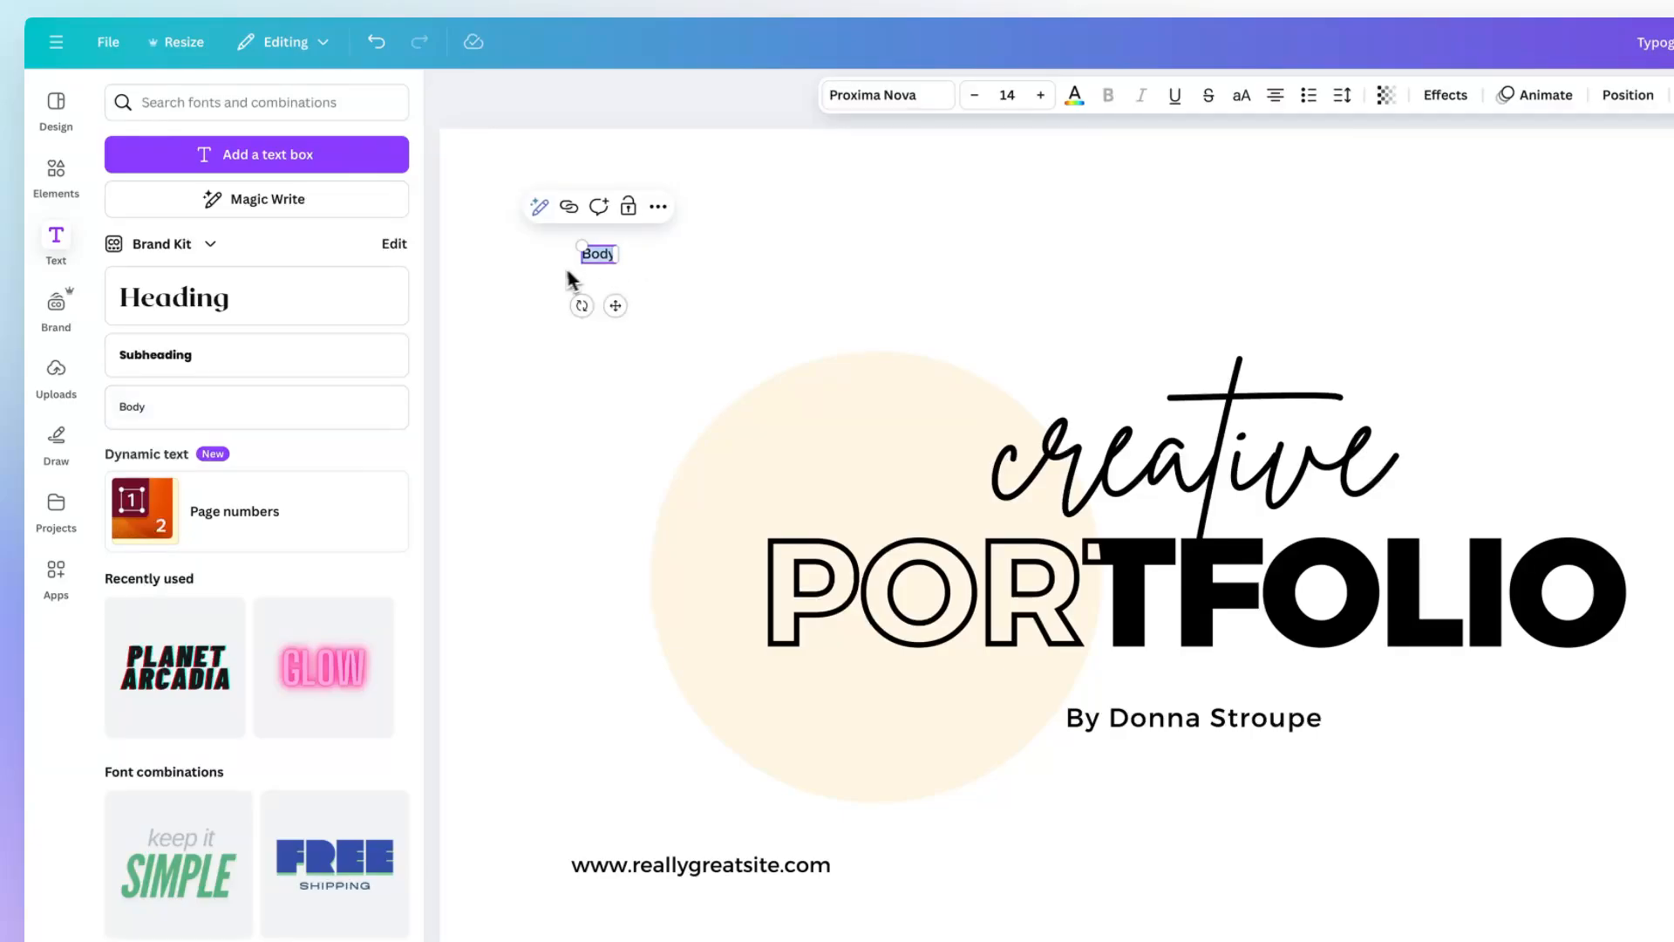
pyautogui.click(670, 246)
pyautogui.click(611, 251)
pyautogui.click(628, 247)
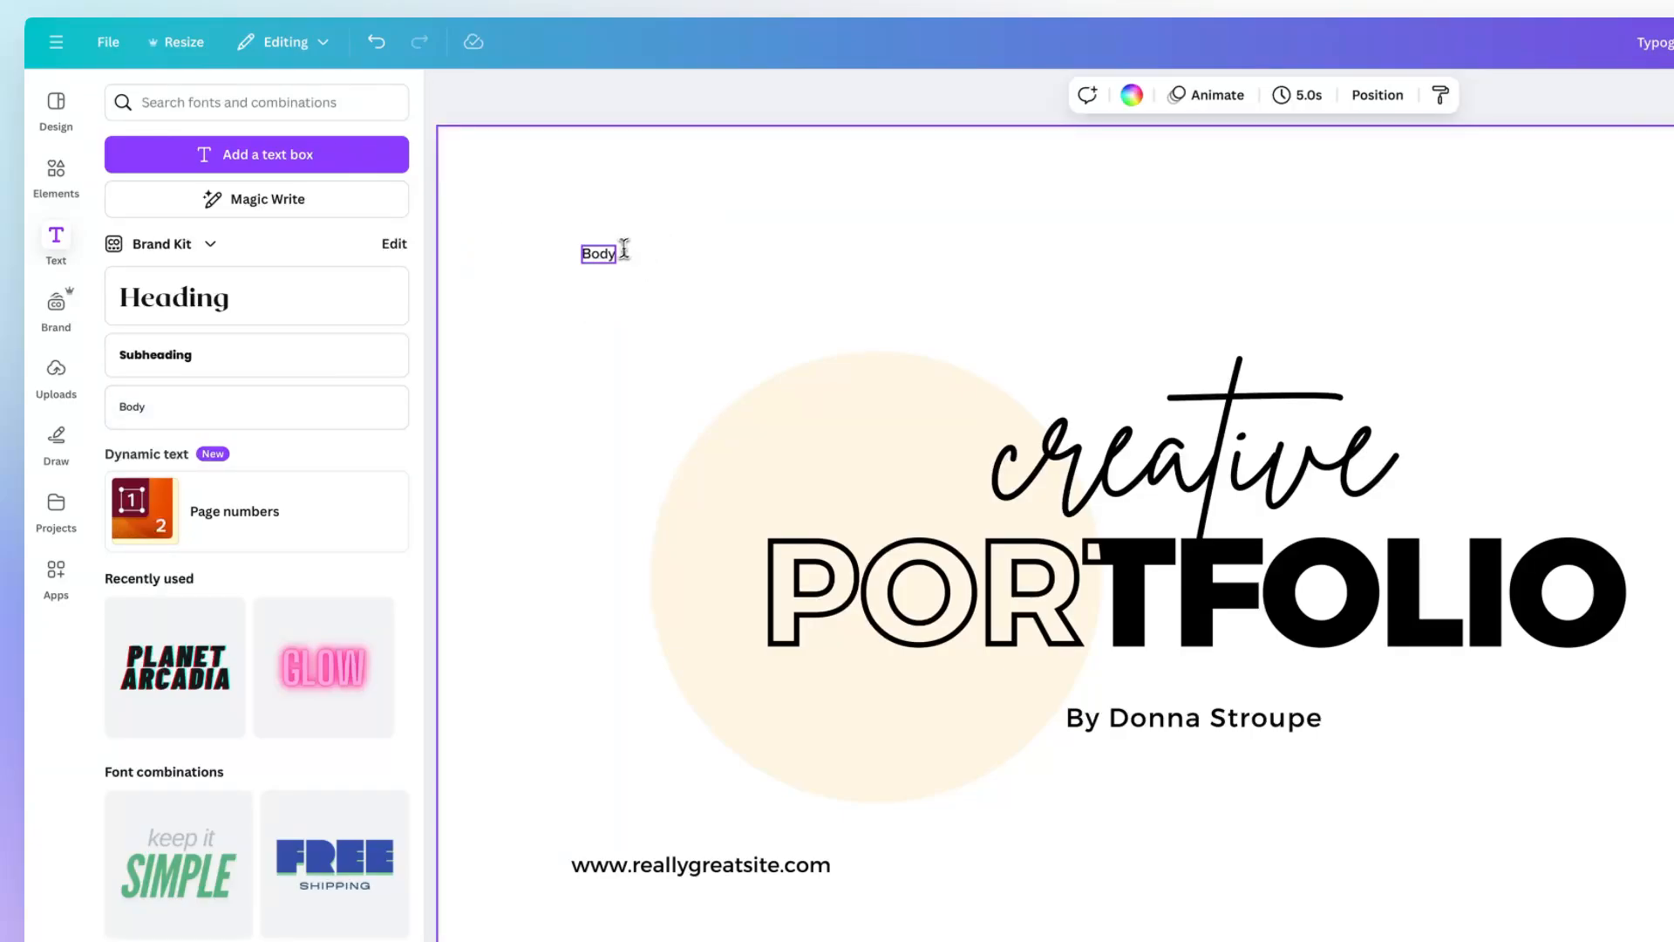
pyautogui.click(609, 250)
pyautogui.press('BackSpace')
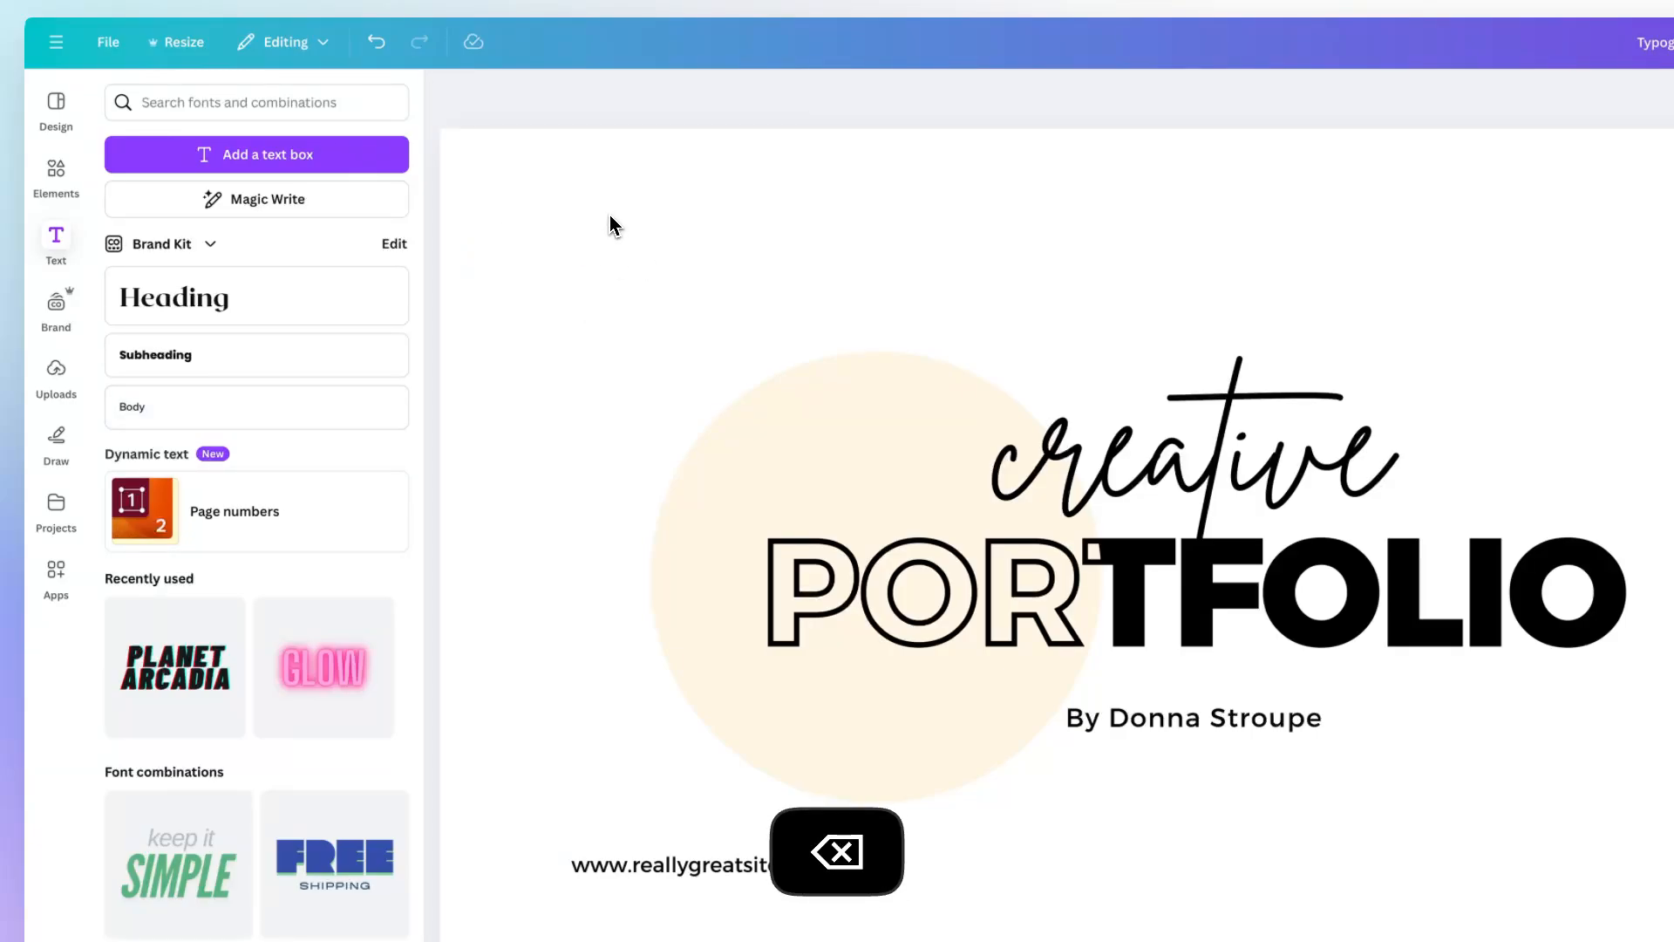
# Insert a new default paragraph text box on the page and delete it.
pyautogui.press('t')
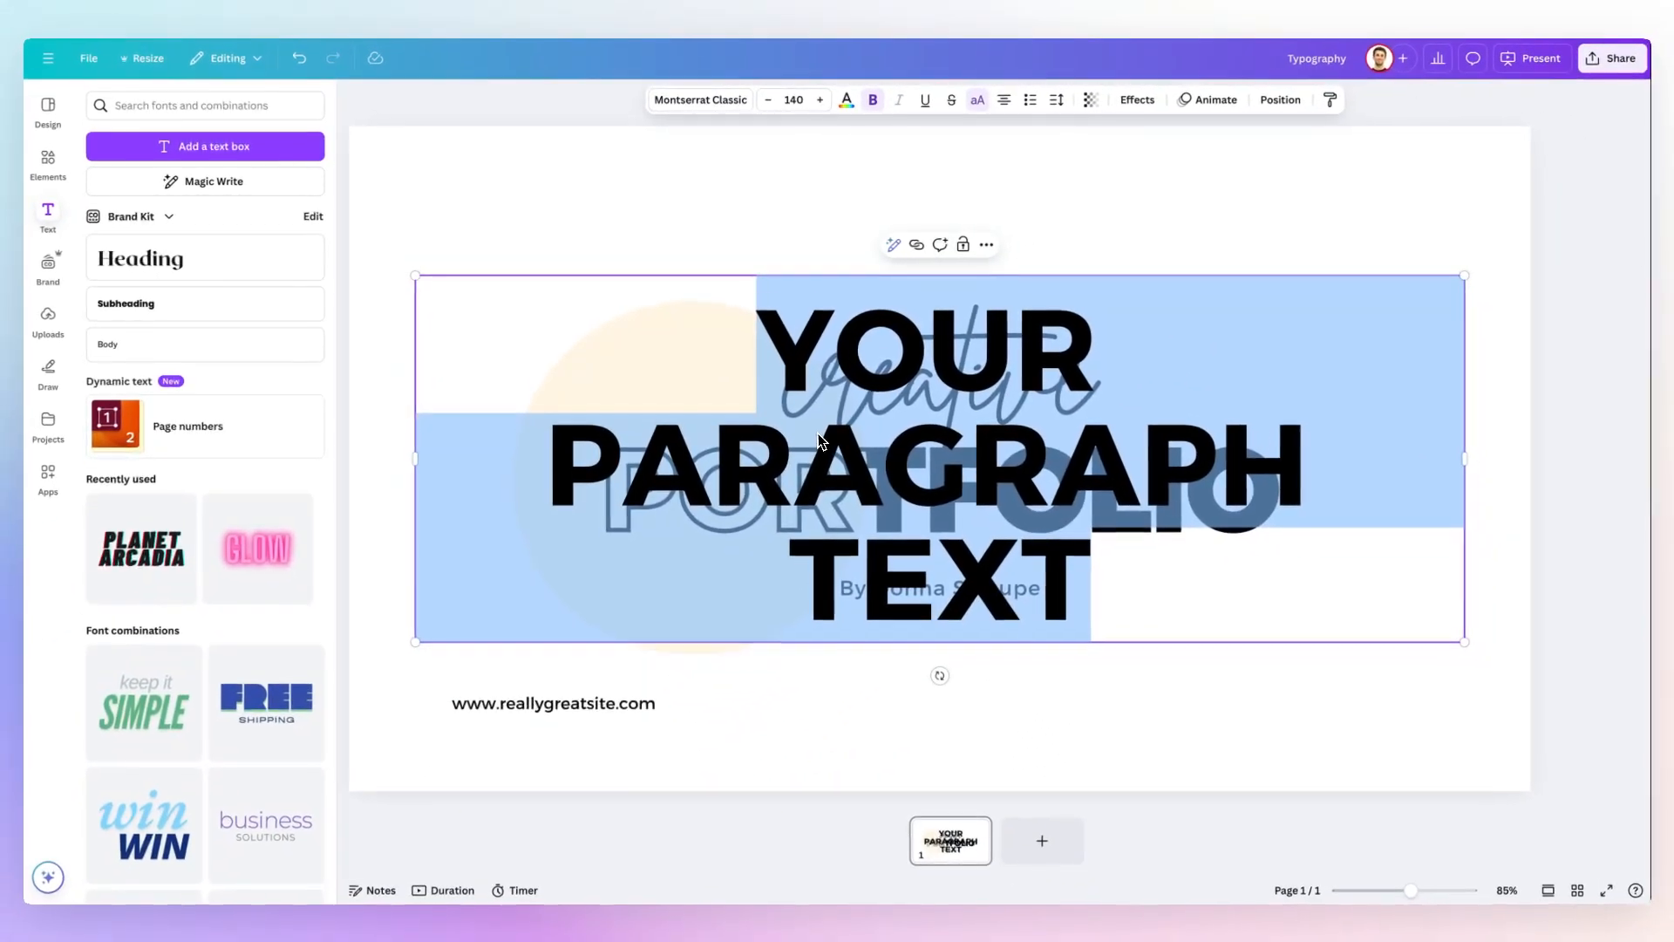
pyautogui.press('Escape')
pyautogui.press('BackSpace')
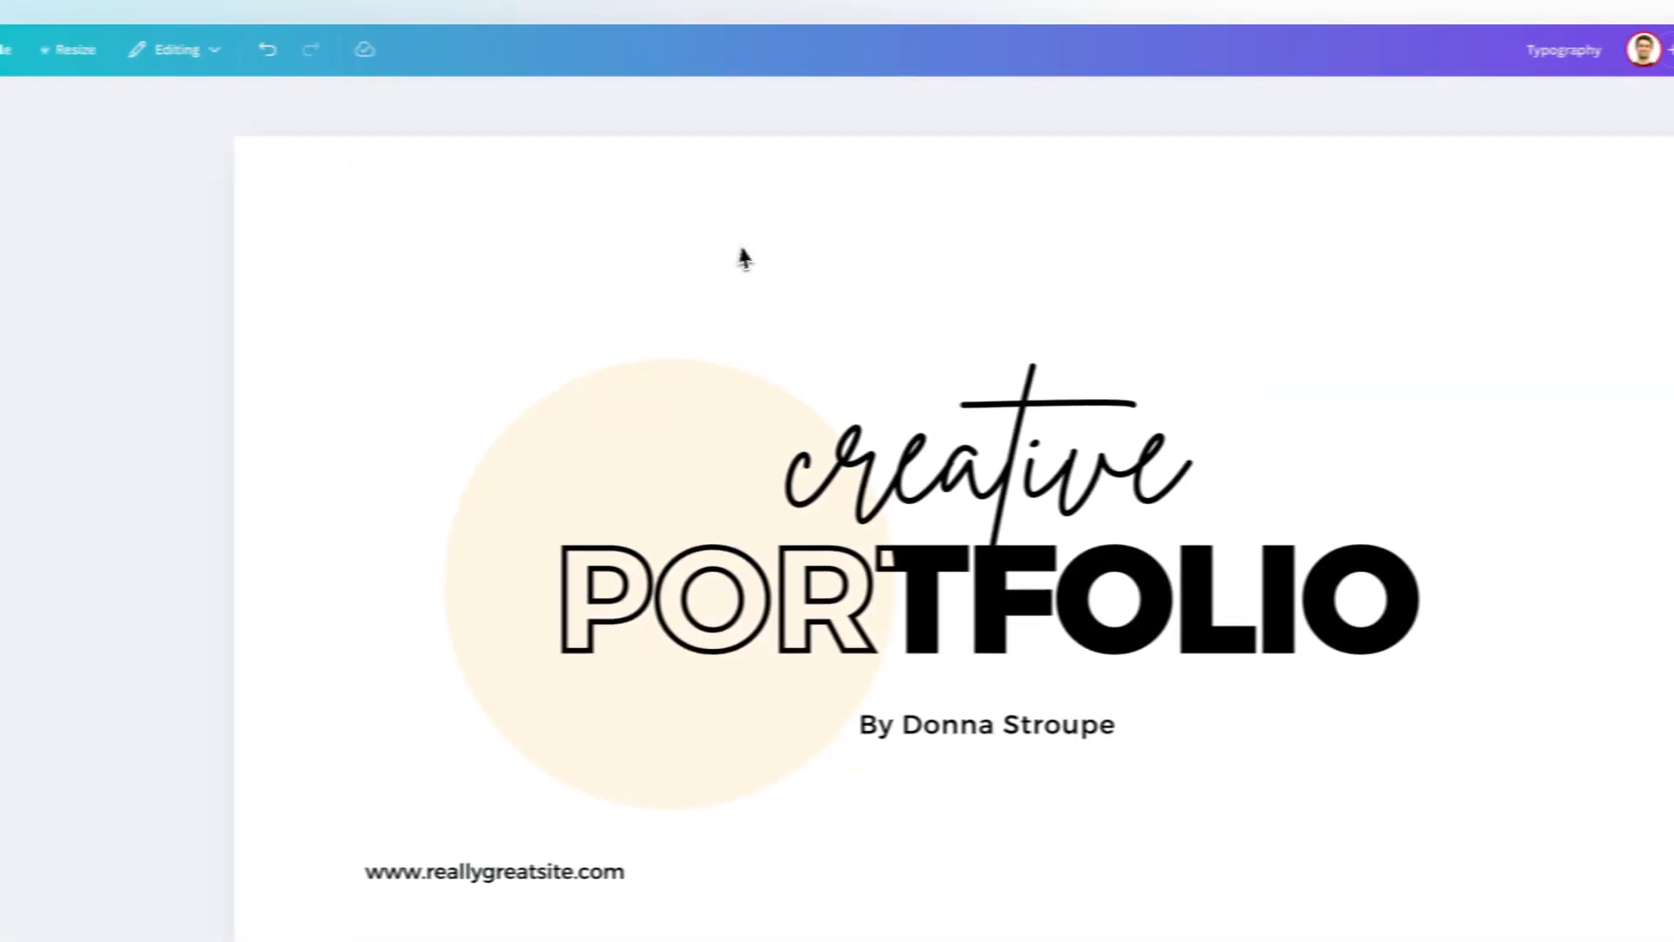
# Change the font of the word "creative" in the title to DM Sans.
pyautogui.click(969, 411)
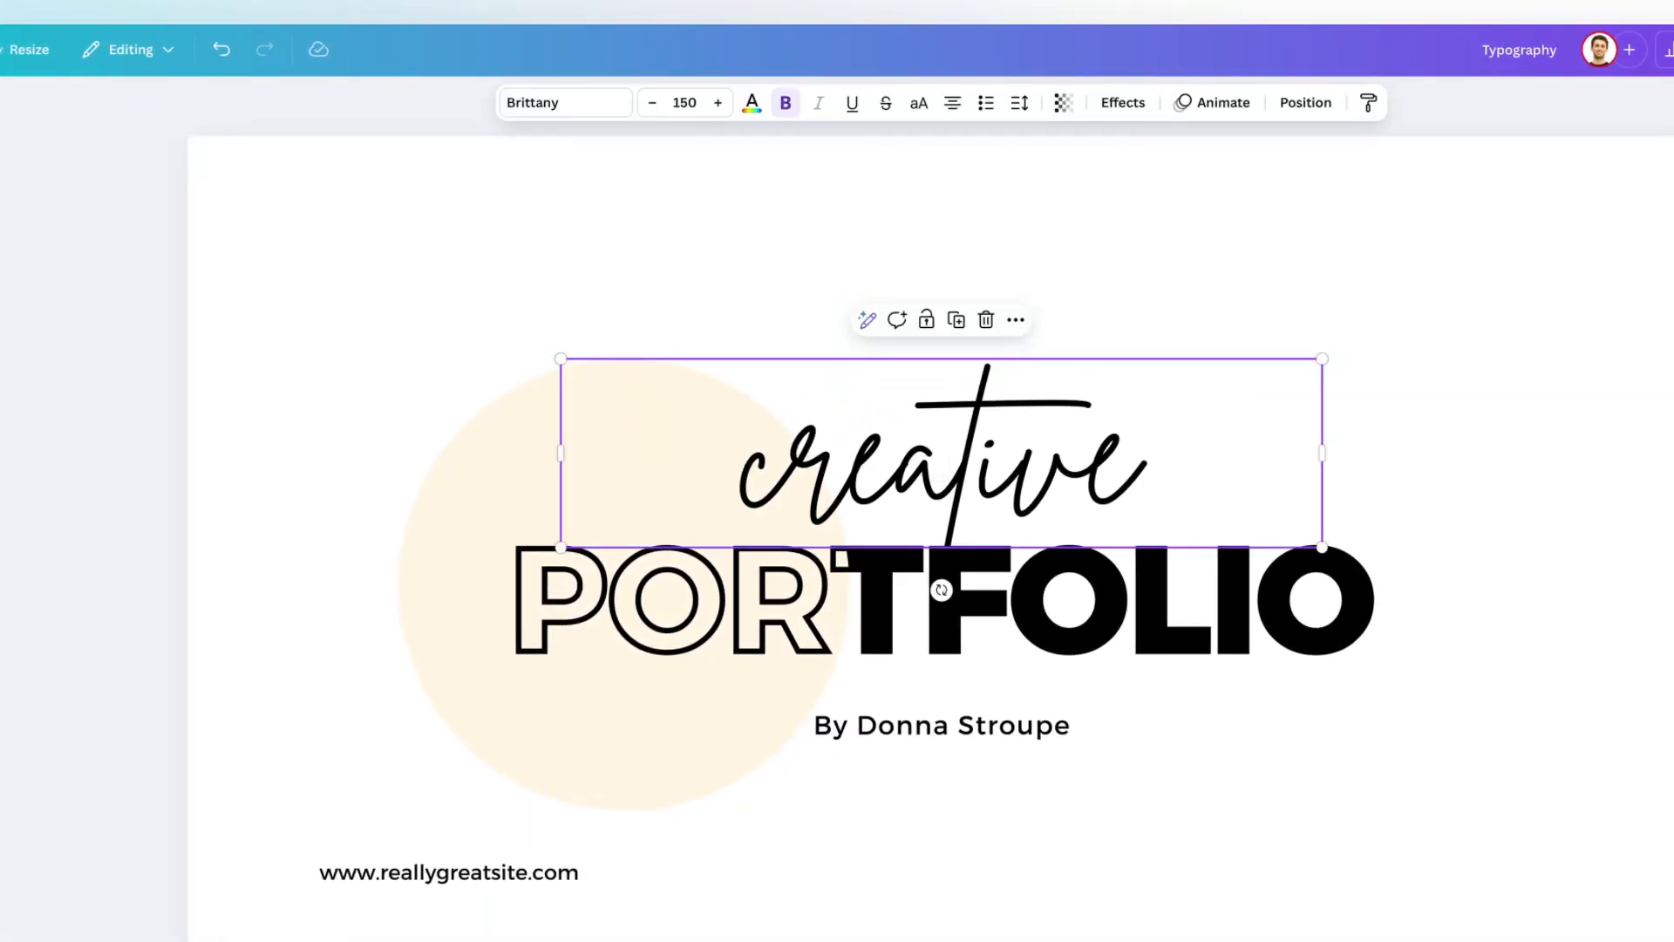
pyautogui.doubleClick(942, 471)
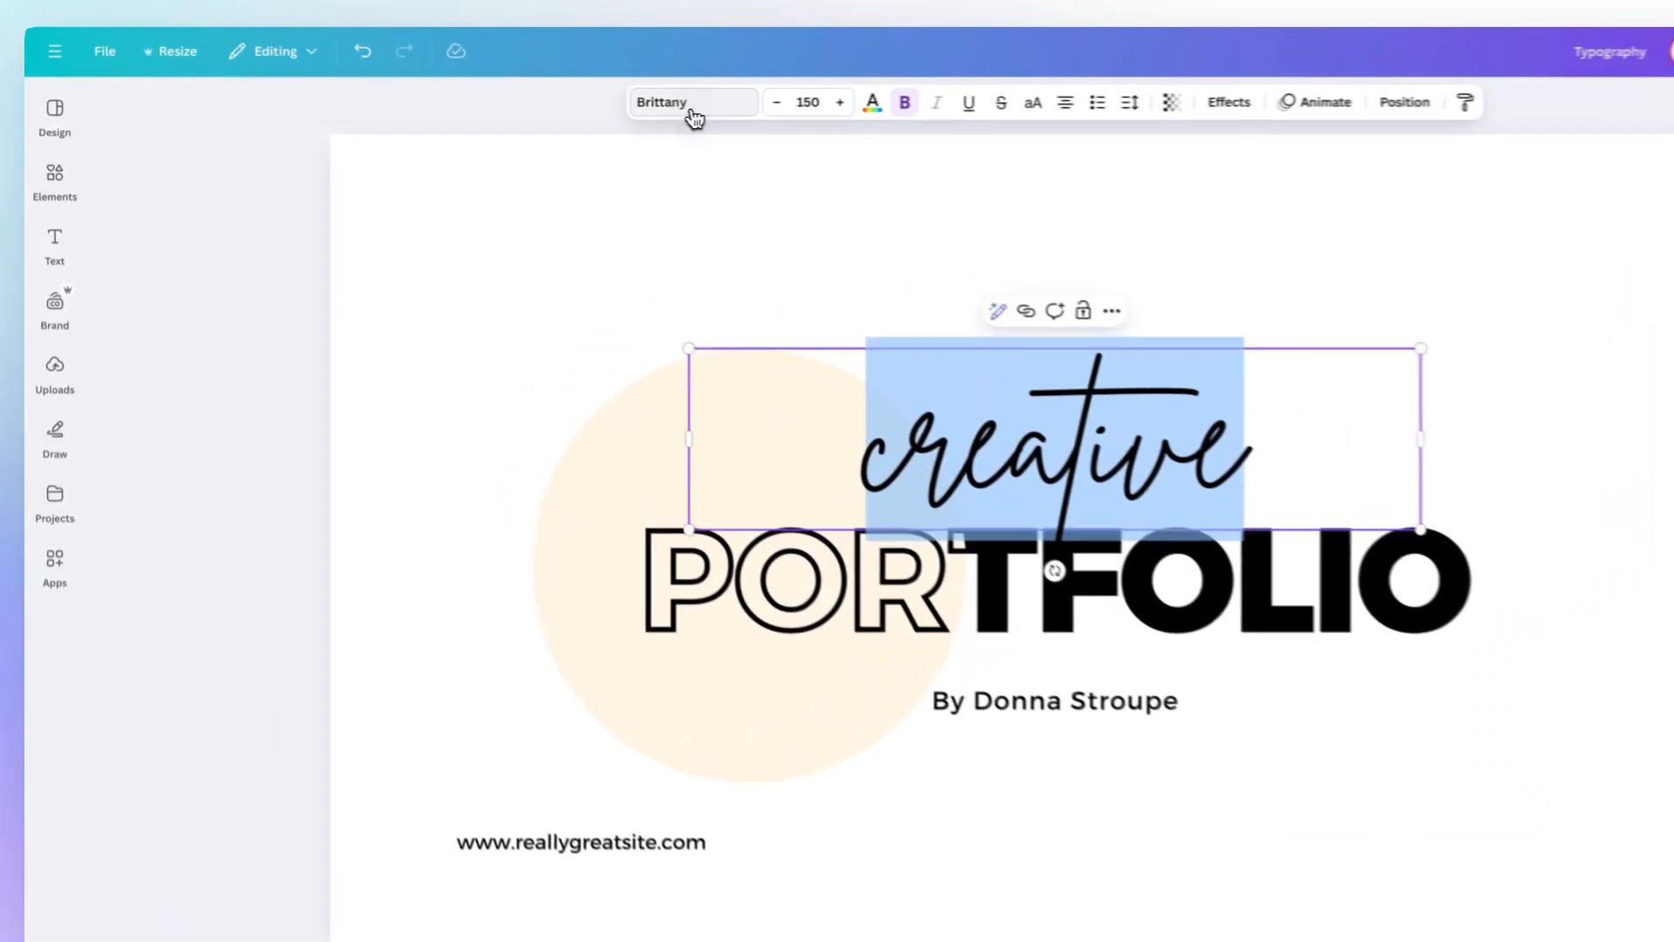
pyautogui.click(567, 100)
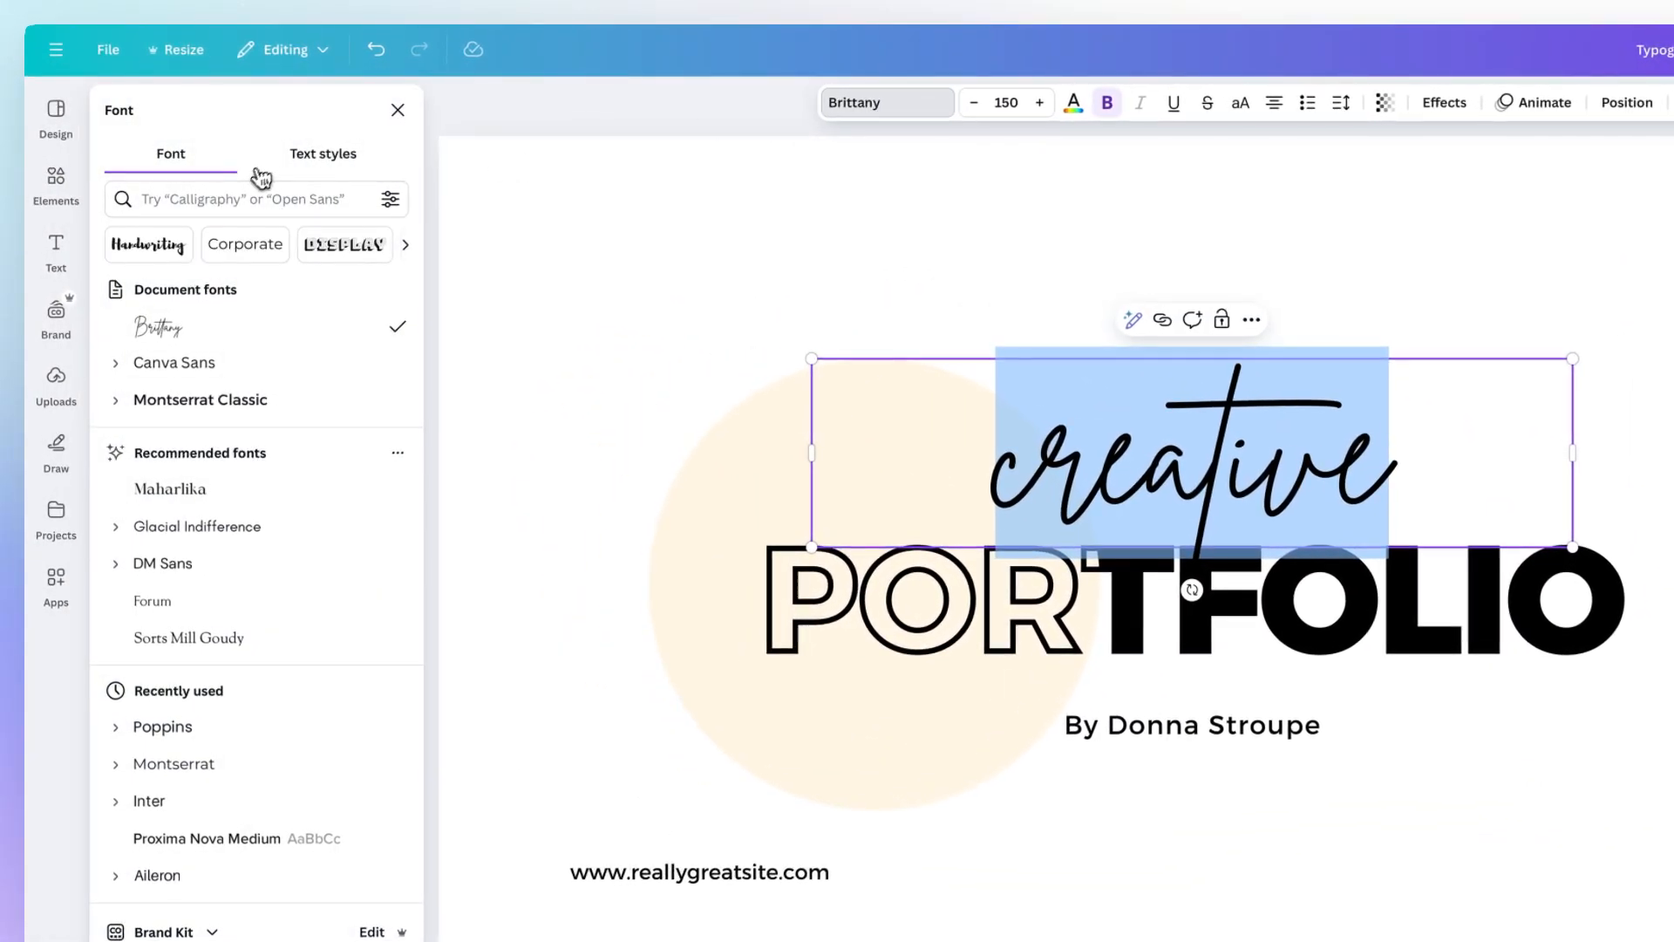
pyautogui.scroll(-1, 253, 359)
pyautogui.scroll(1, 253, 358)
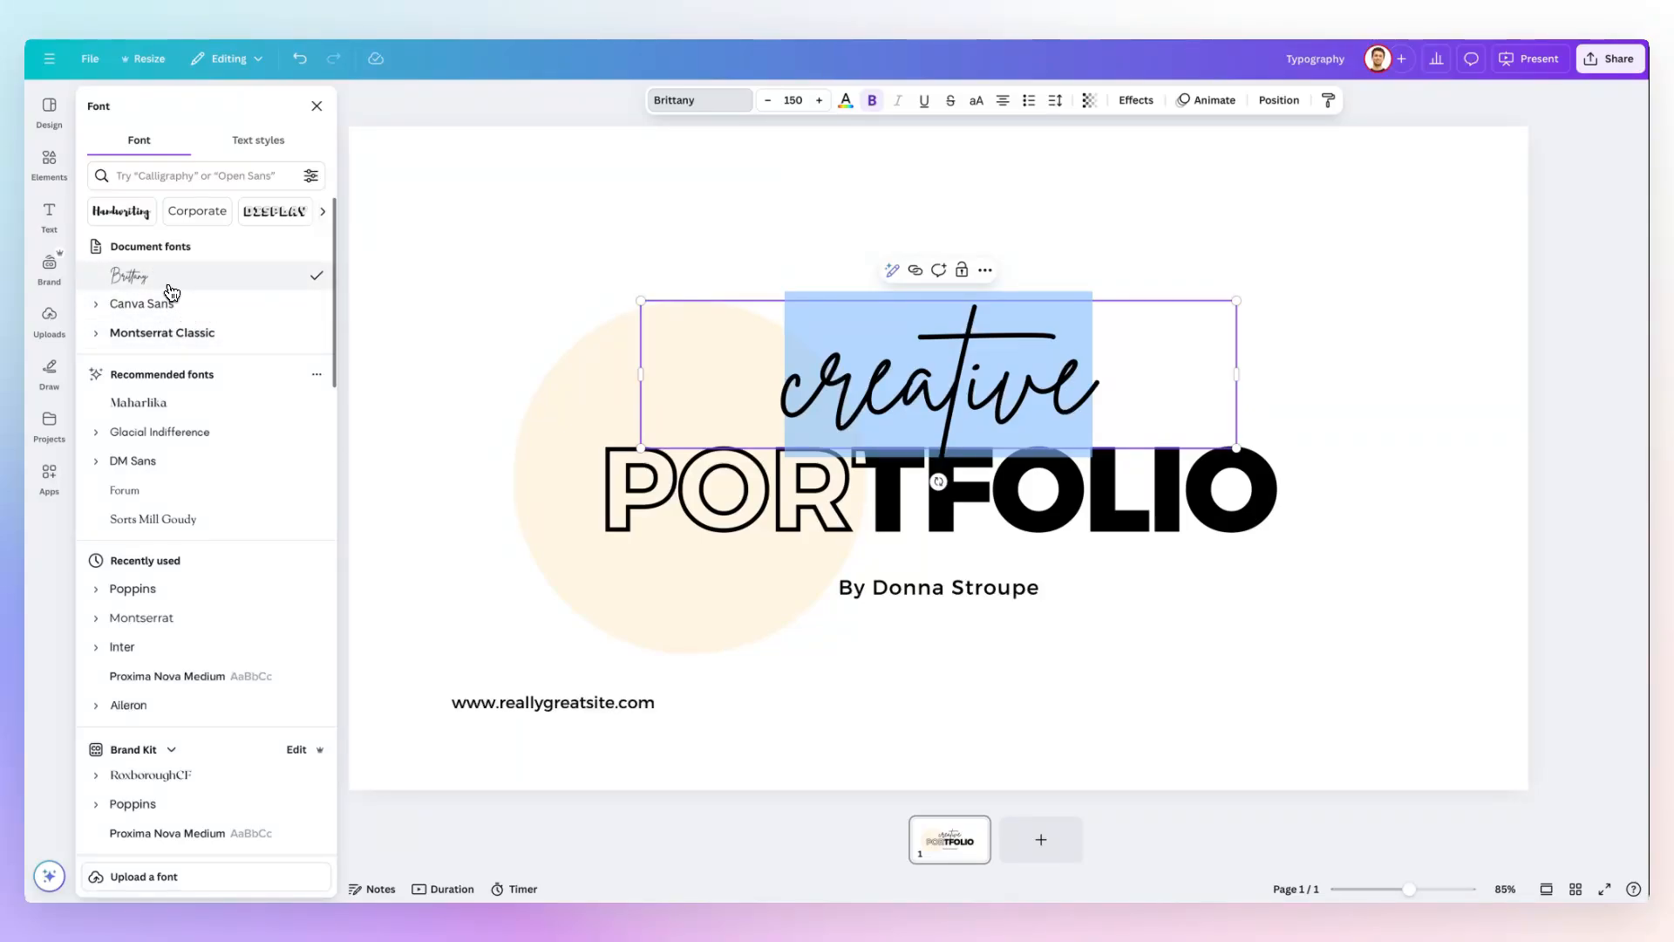
pyautogui.click(142, 461)
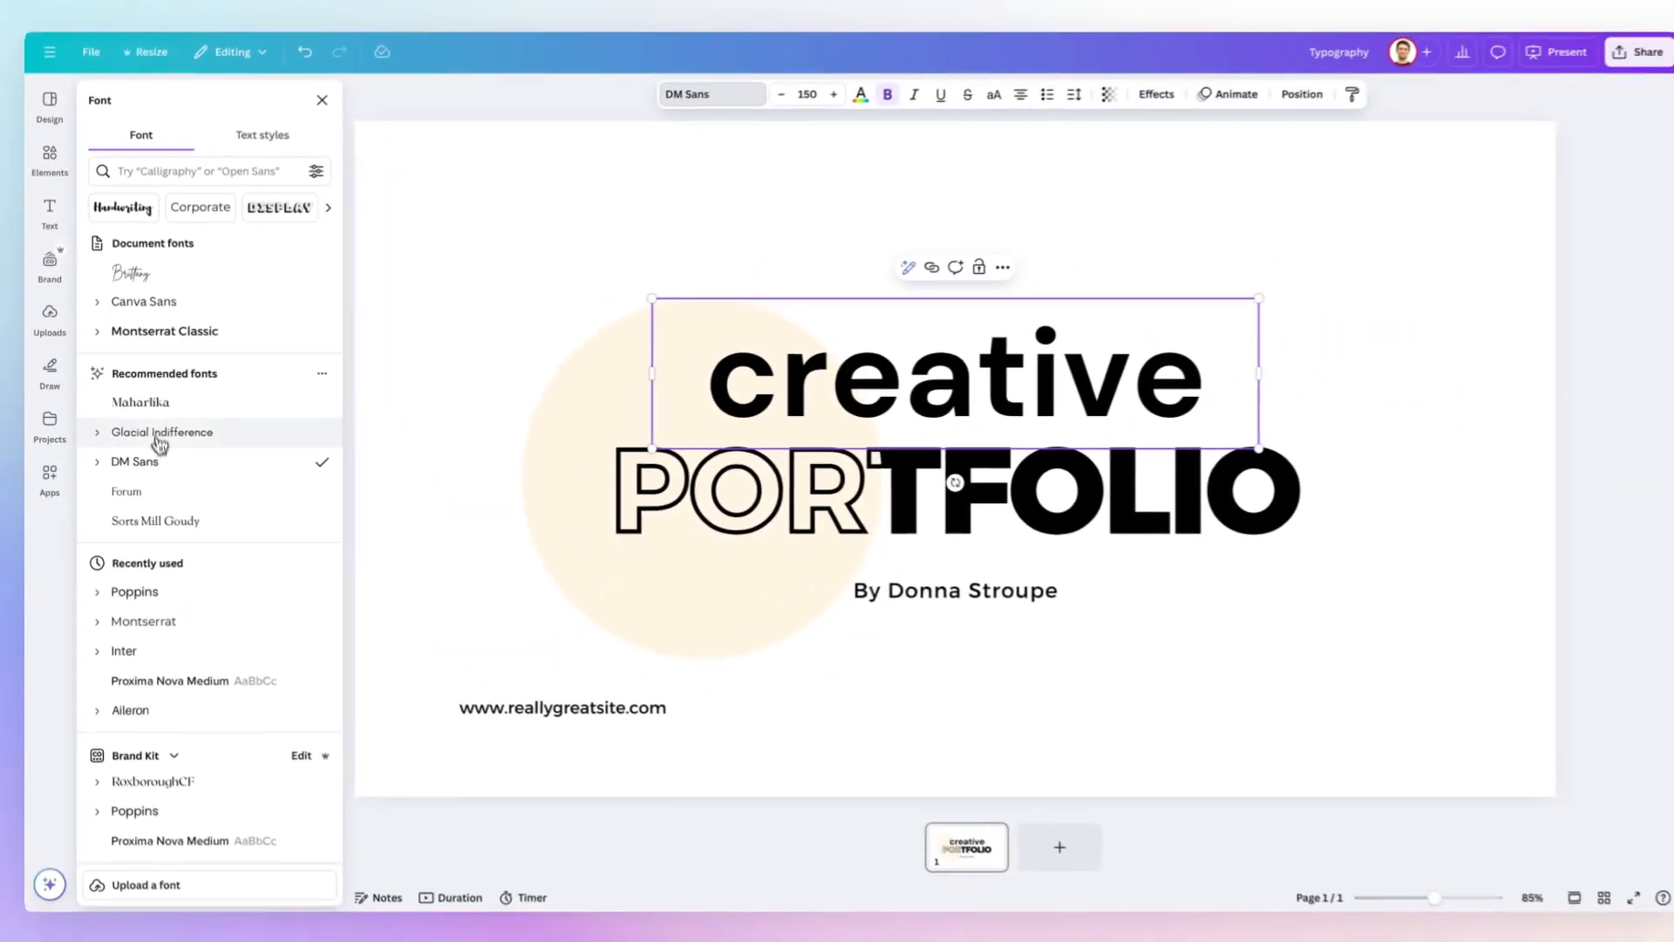
# Look through the recently used, Brand Kit, uploaded and popular fonts in the font list.
pyautogui.scroll(-3, 201, 501)
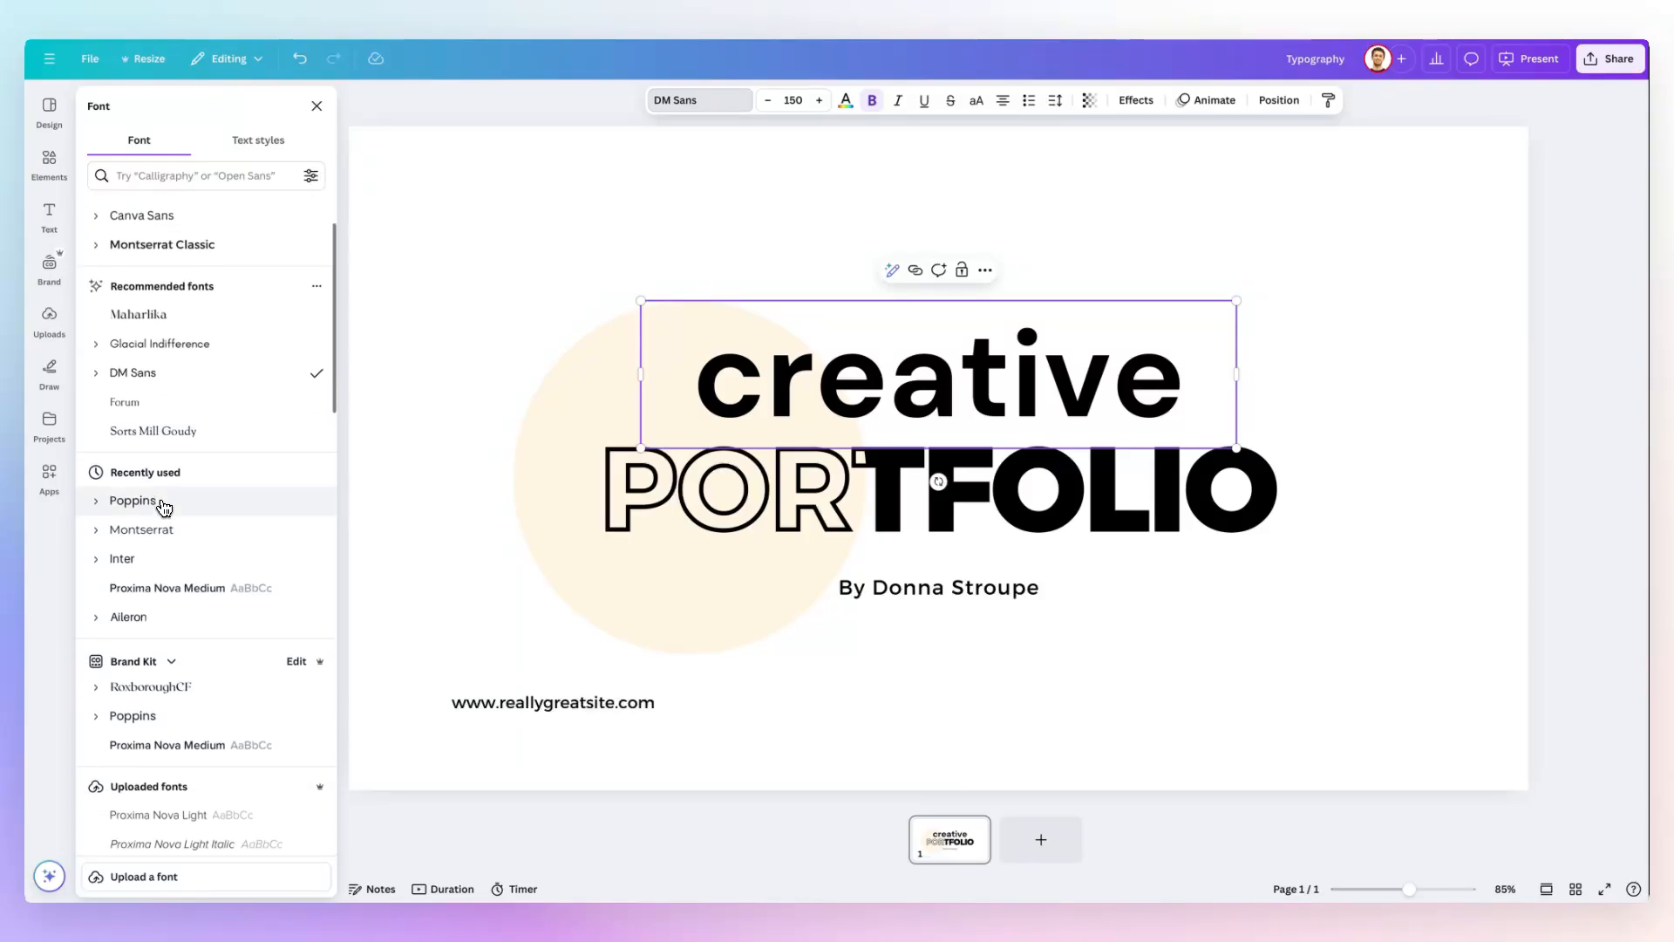
pyautogui.scroll(-3, 168, 541)
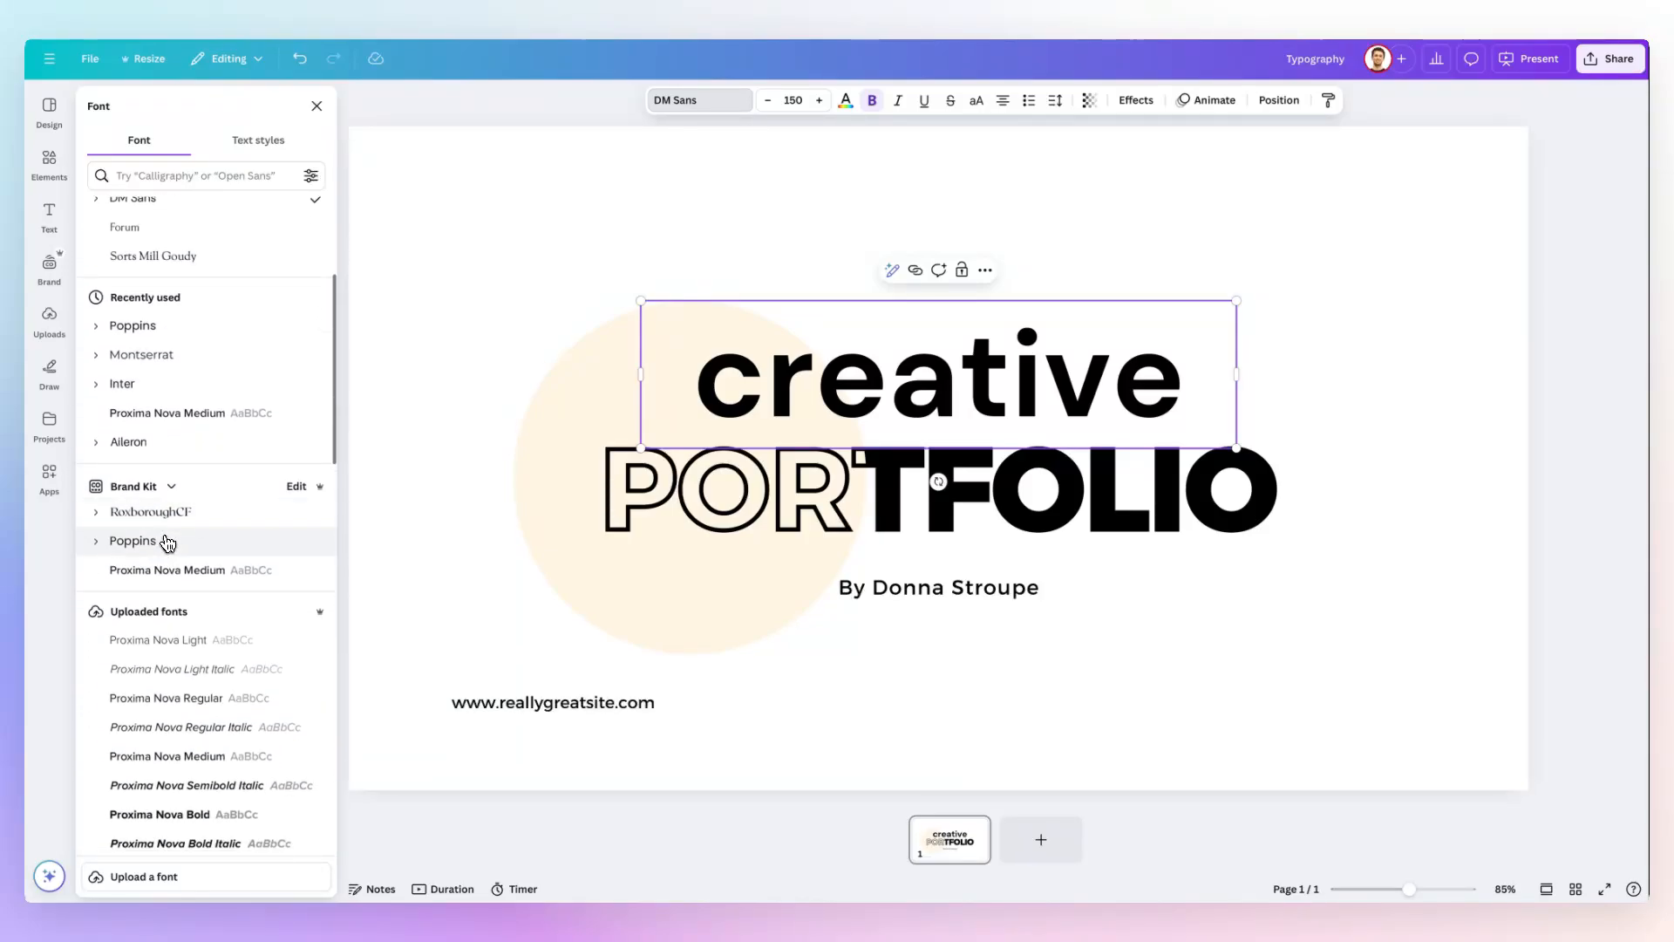
pyautogui.scroll(-3, 196, 563)
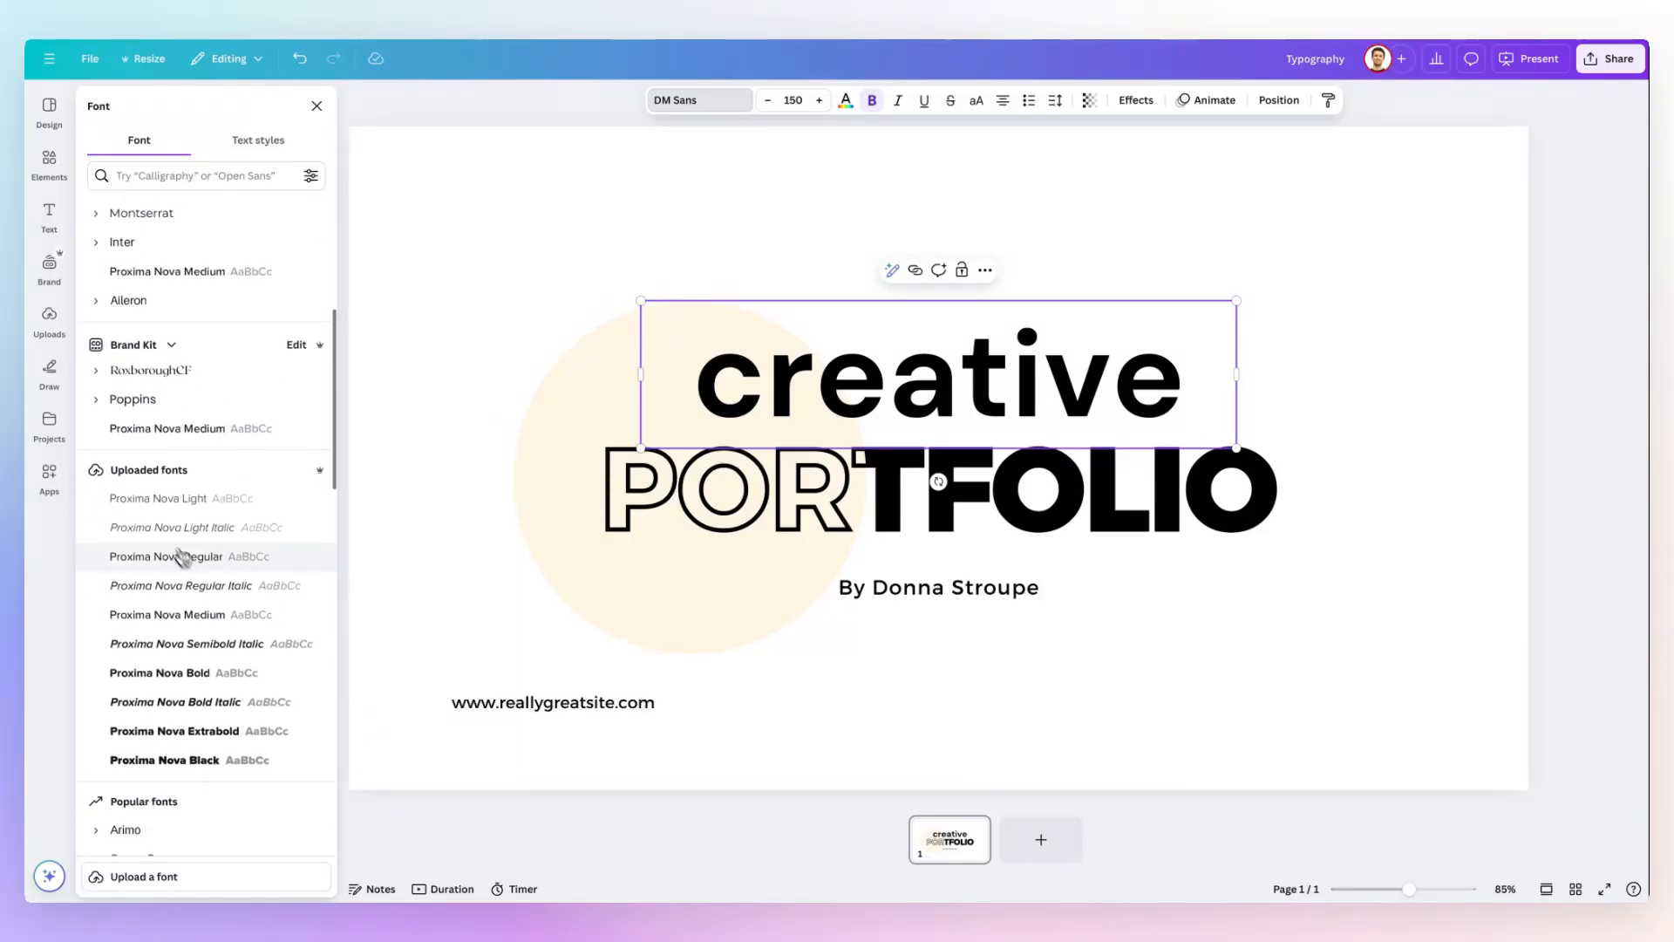
pyautogui.scroll(-3, 166, 476)
pyautogui.scroll(-3, 166, 477)
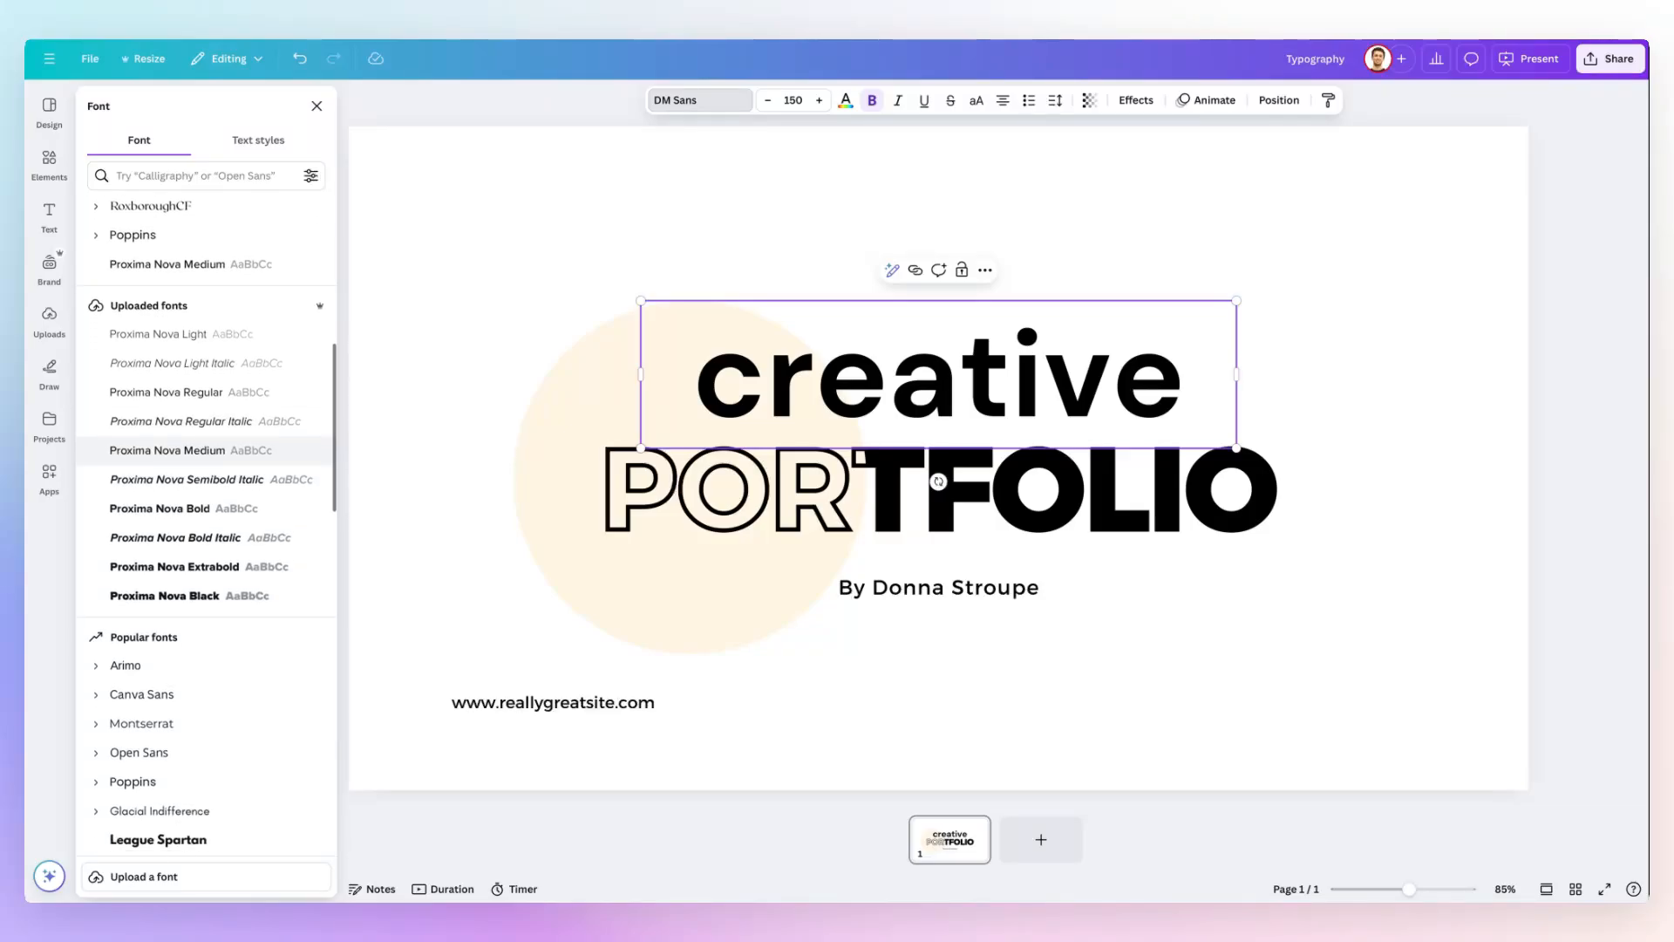
pyautogui.scroll(-2, 218, 513)
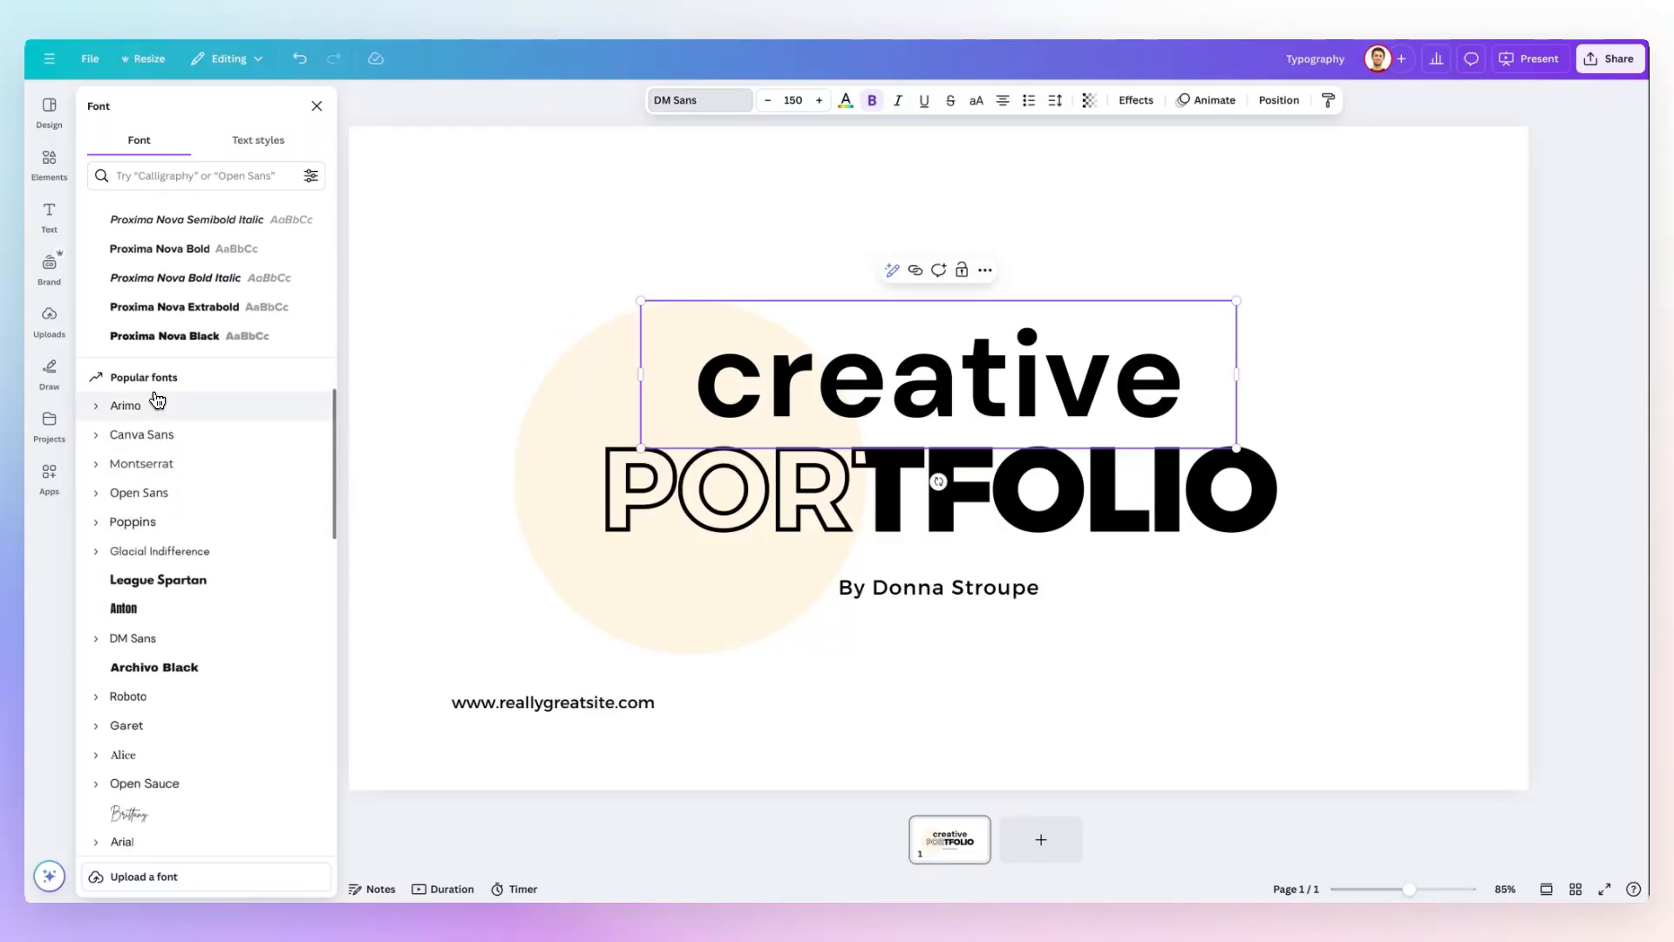
pyautogui.scroll(6, 174, 401)
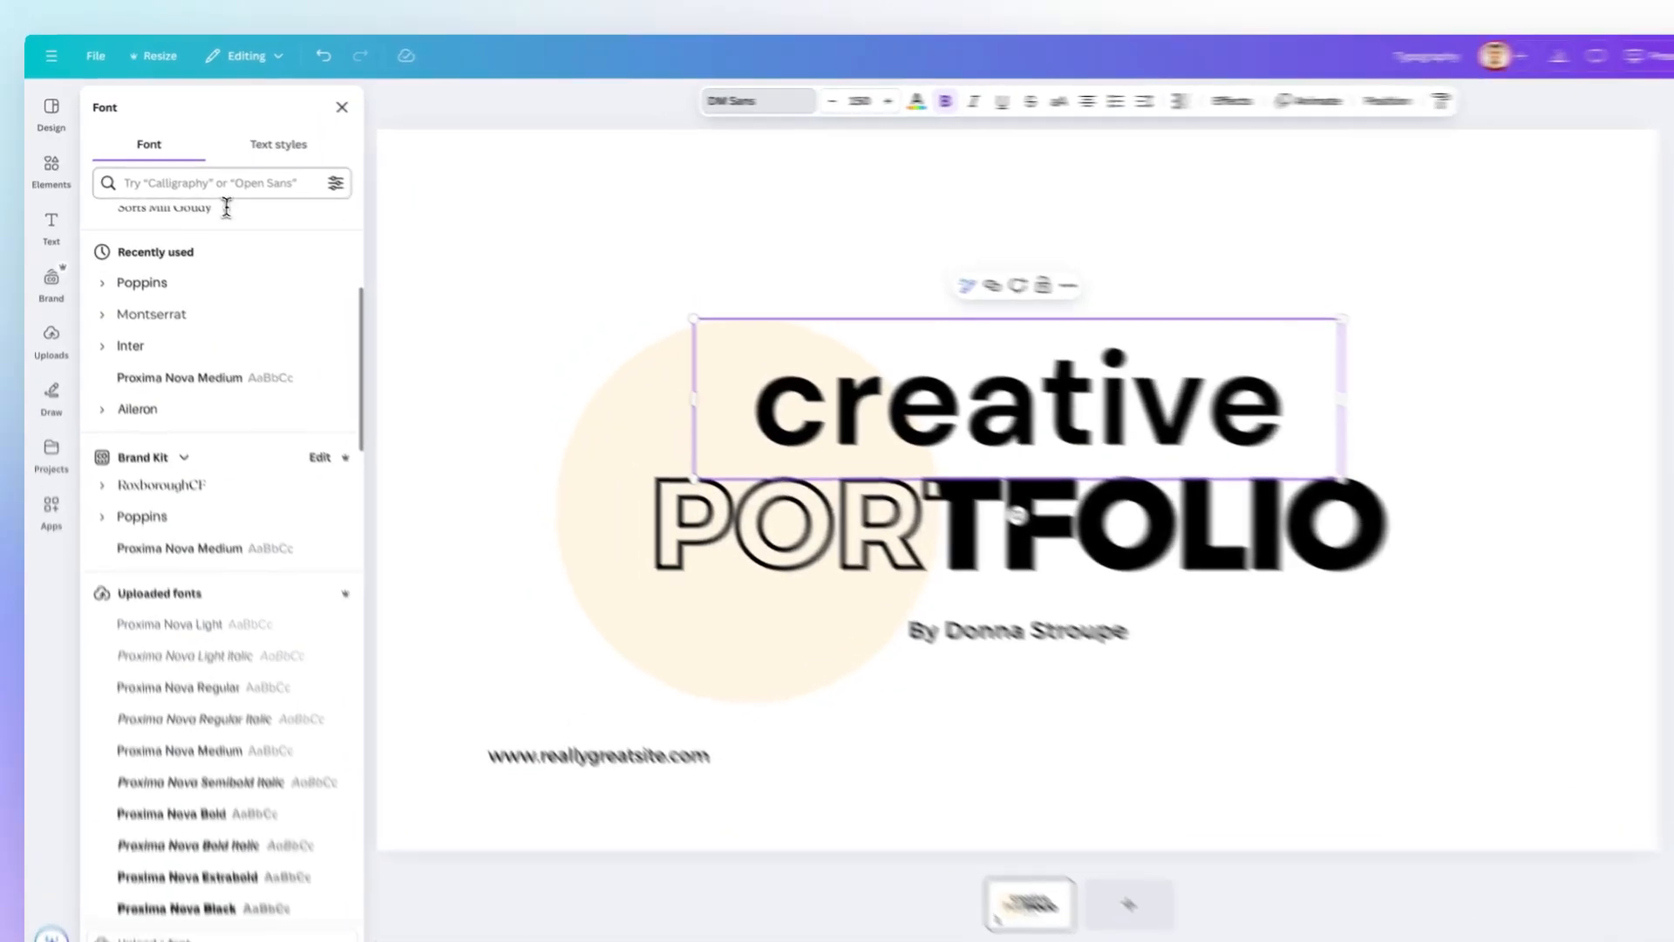
# Search the fonts for "lato", and view the available Brand Kit and document text styles.
pyautogui.click(220, 183)
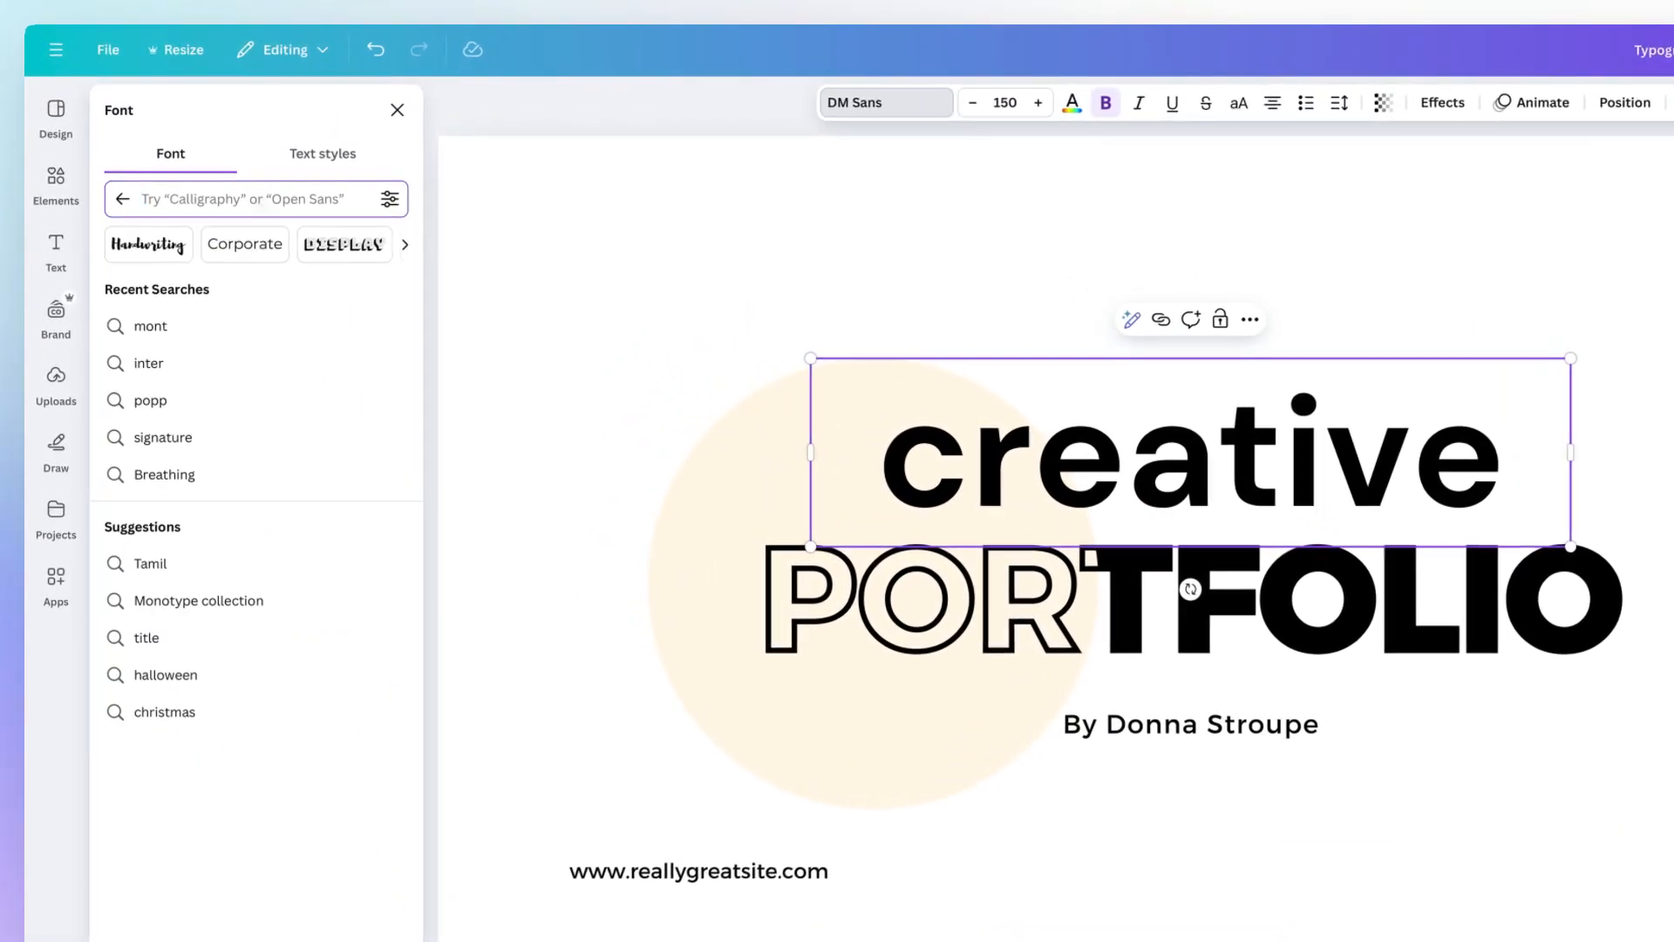
pyautogui.write('lato')
pyautogui.press('Return')
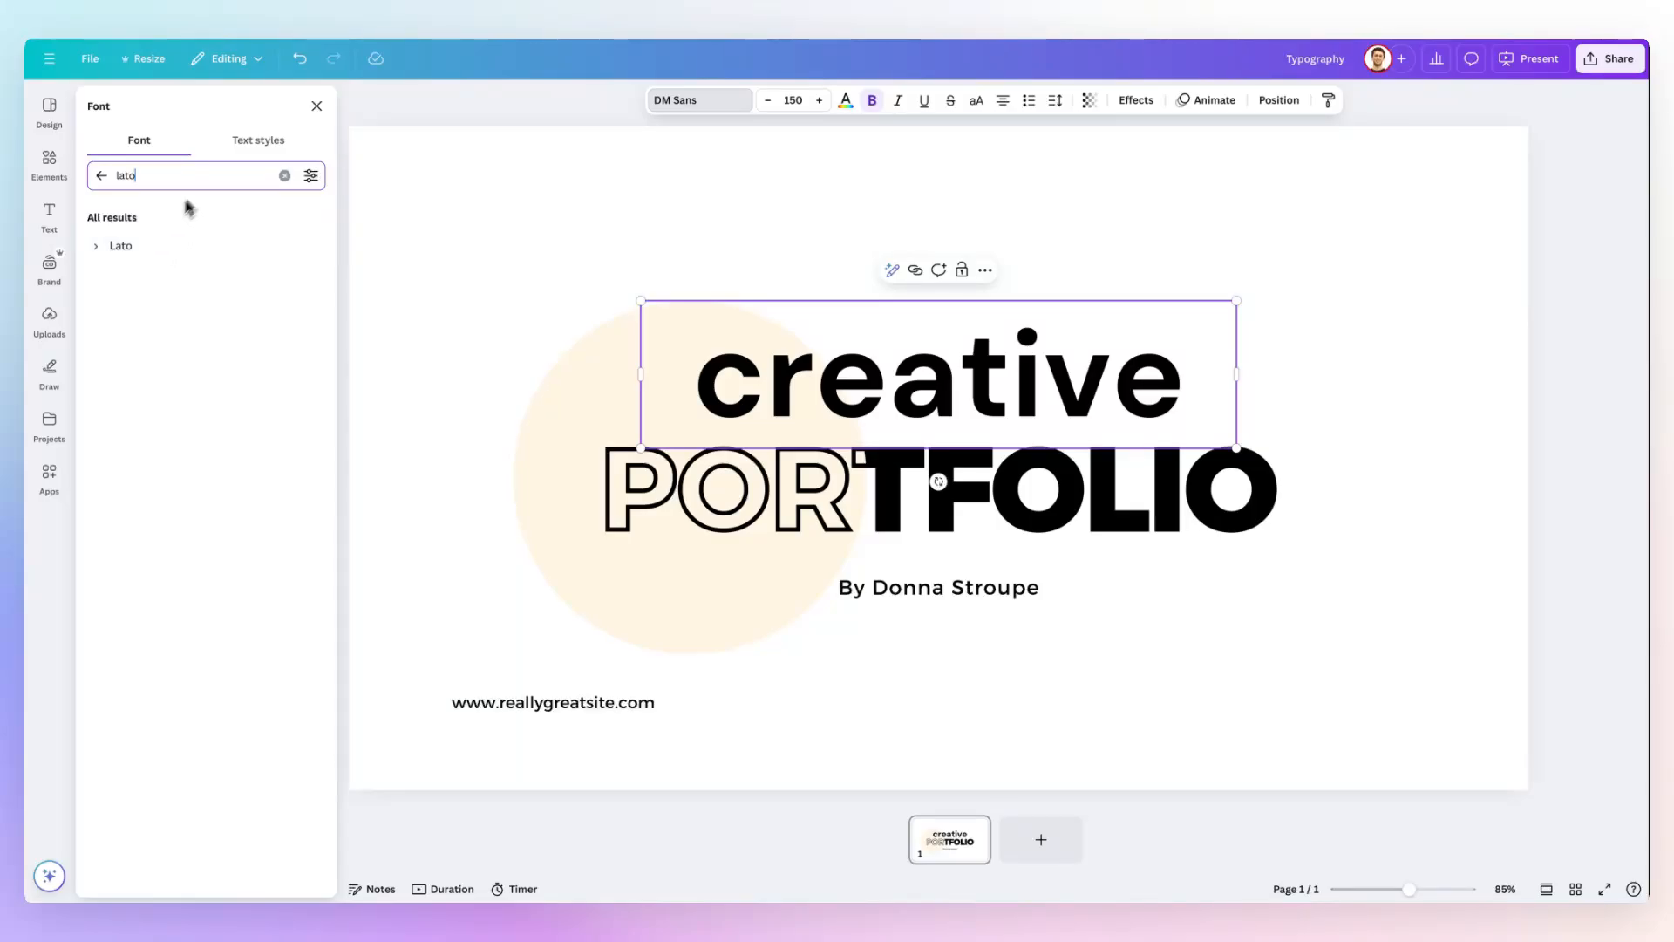
pyautogui.click(101, 175)
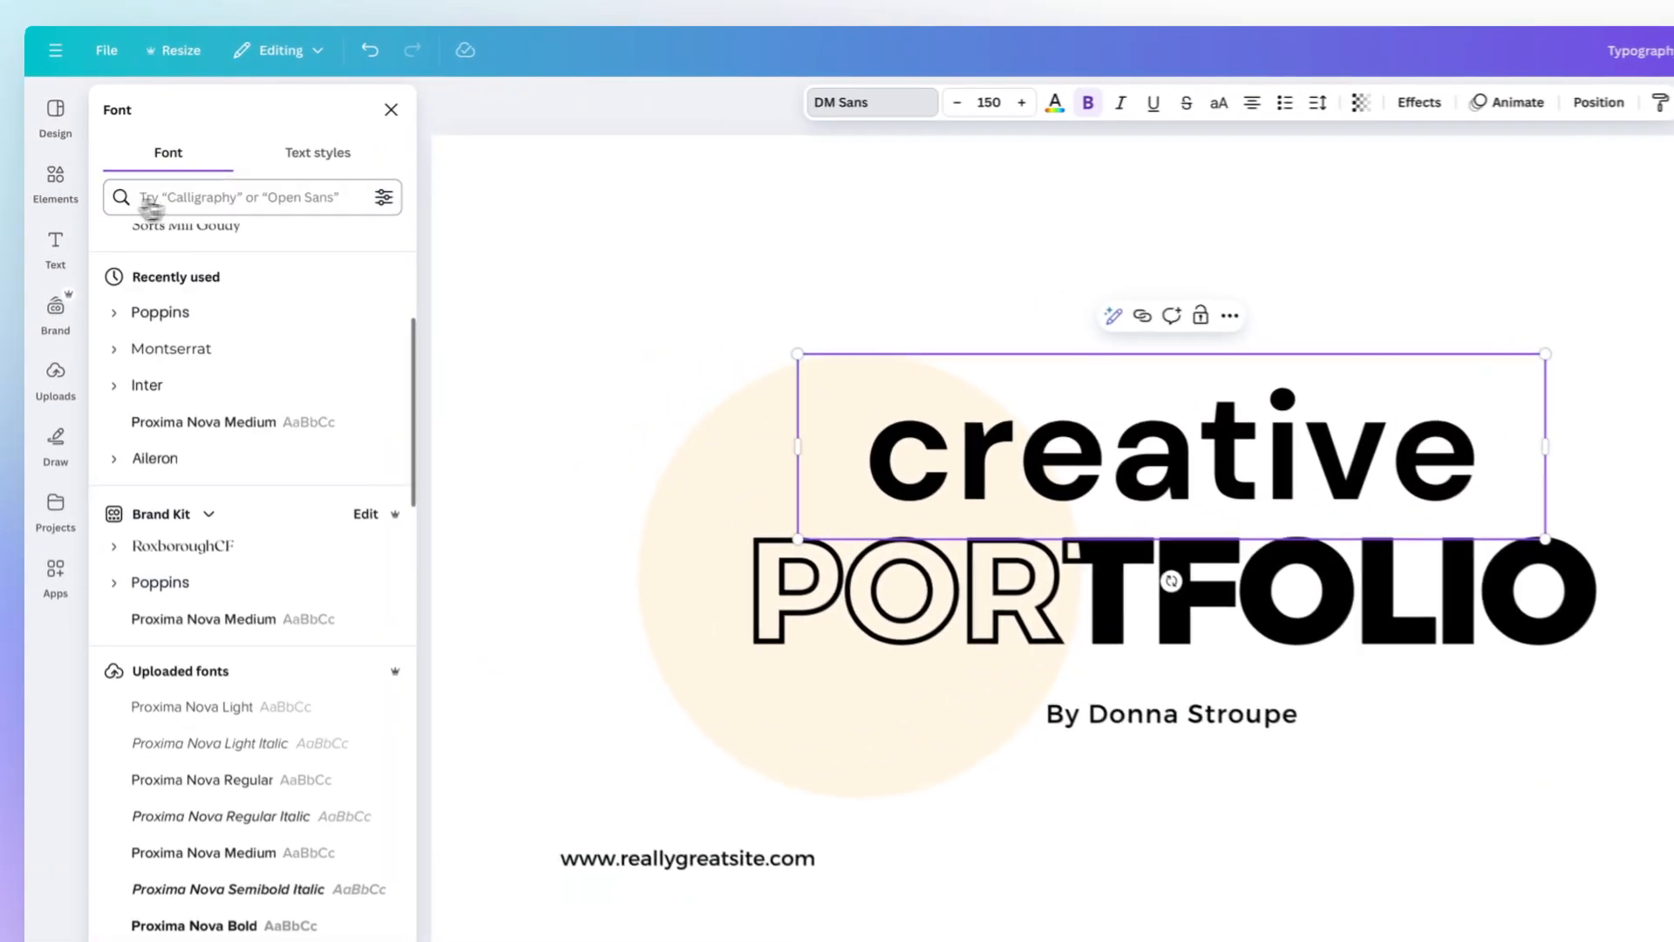
pyautogui.click(329, 157)
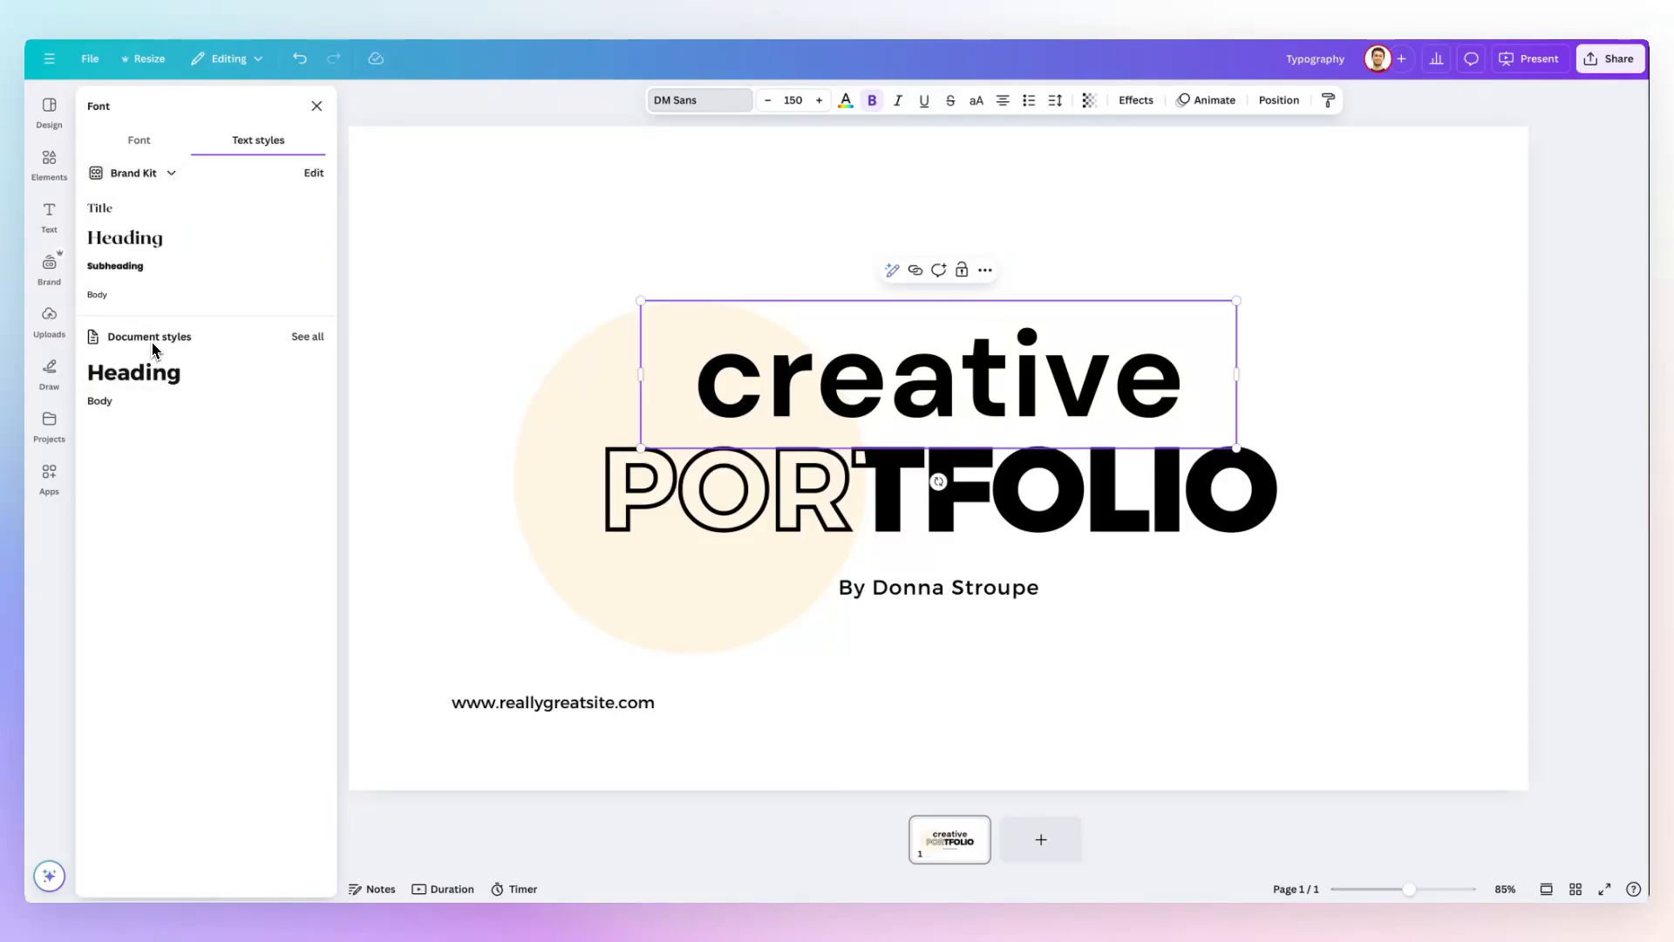
pyautogui.click(145, 139)
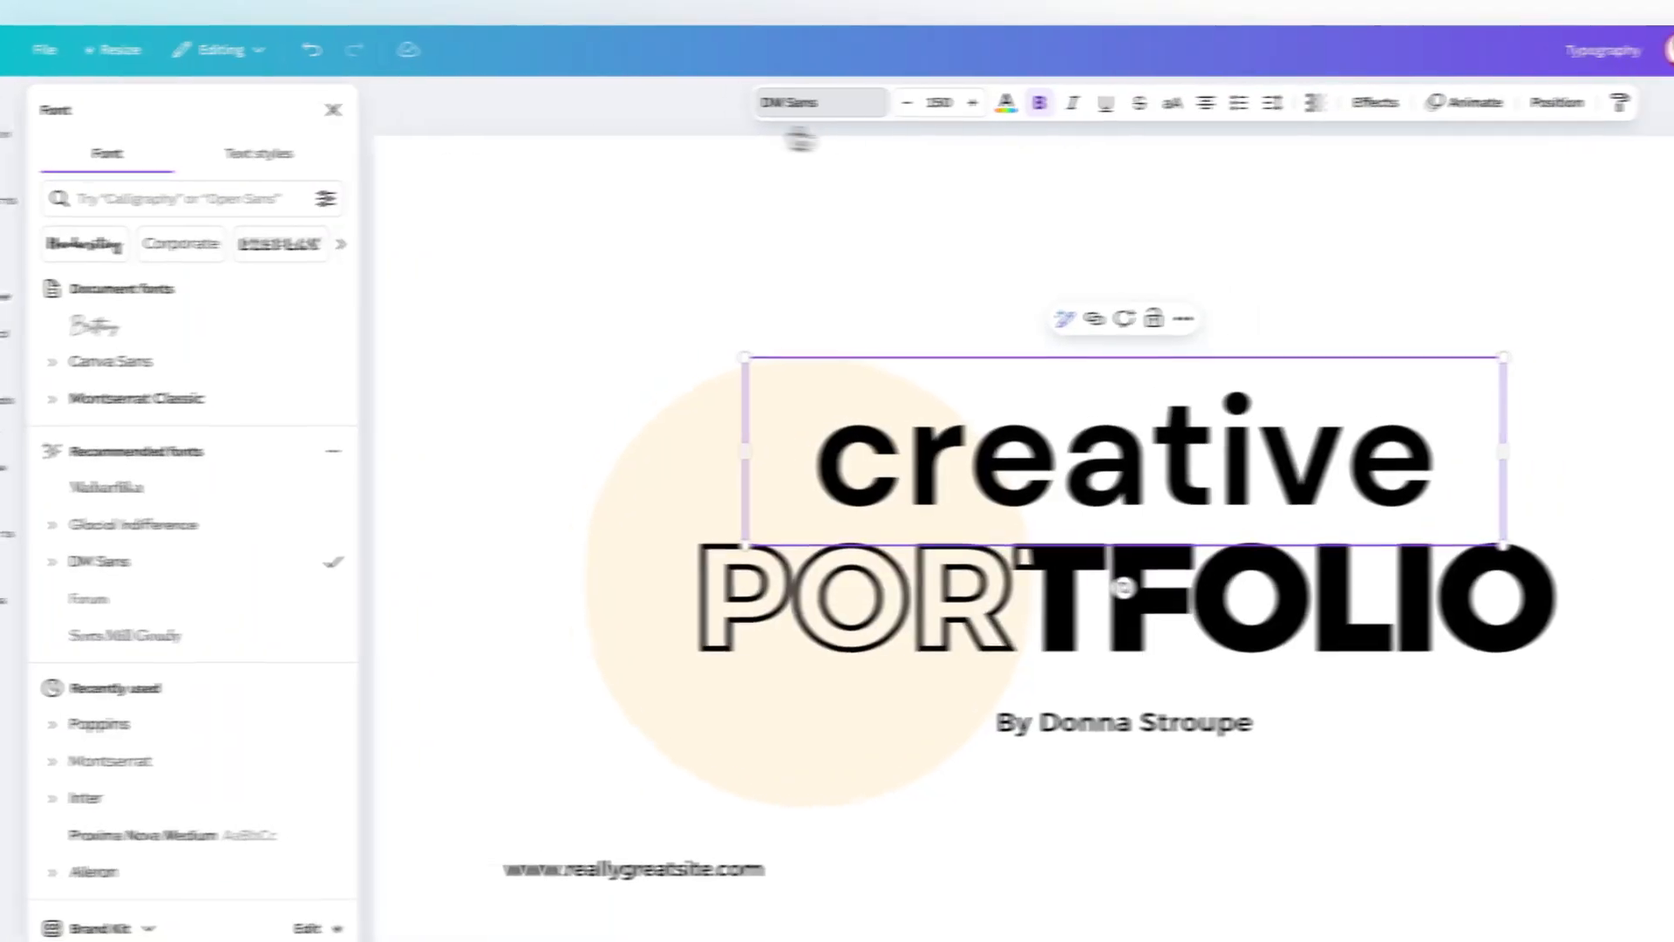
# Adjust the font size of "creative" in single increments down to 144, and set it to the preset size 64.
pyautogui.click(833, 104)
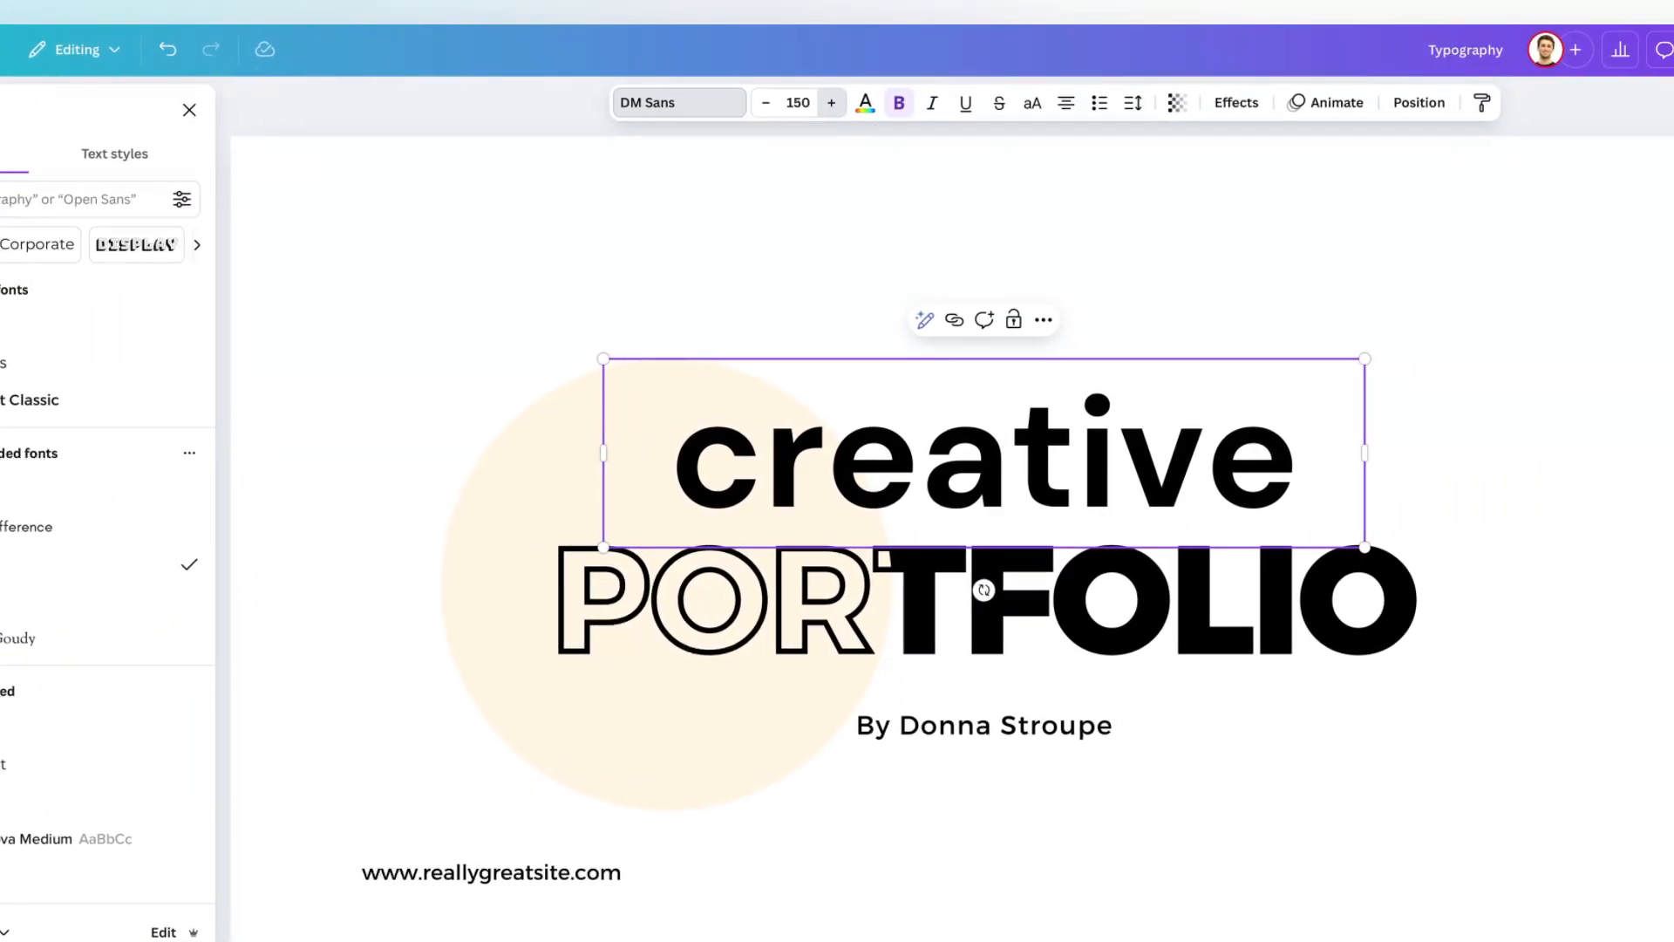
pyautogui.click(834, 104)
pyautogui.click(769, 103)
pyautogui.click(768, 103)
pyautogui.click(768, 103)
pyautogui.click(768, 103)
pyautogui.click(768, 103)
pyautogui.click(768, 103)
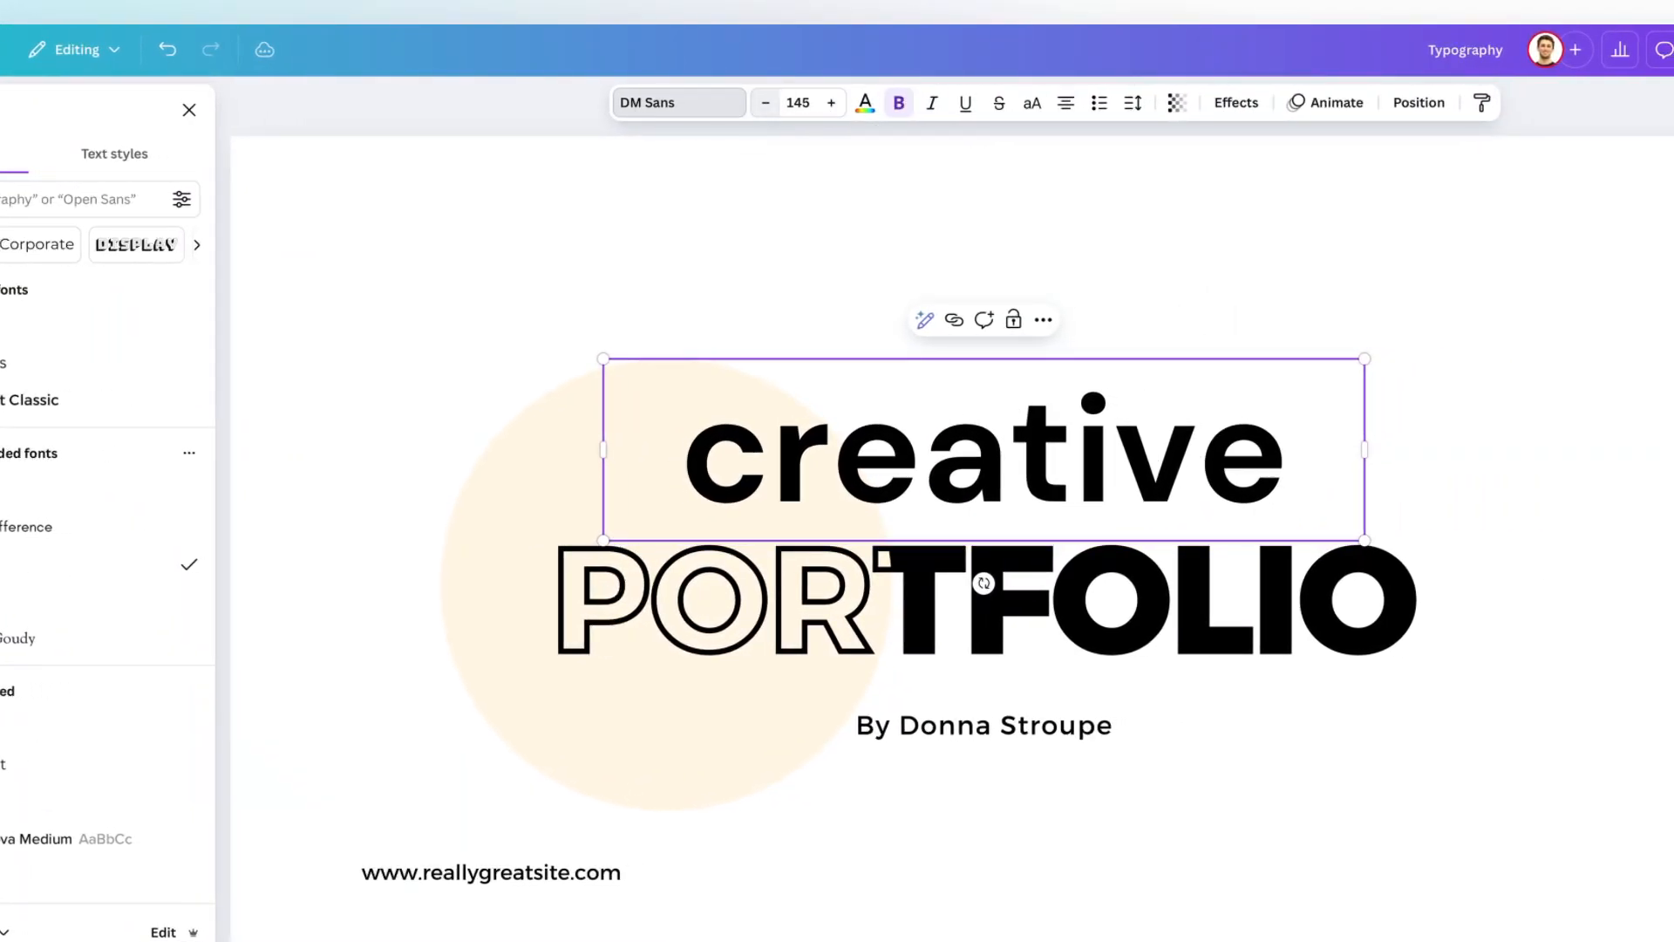
pyautogui.click(769, 103)
pyautogui.click(769, 103)
pyautogui.click(809, 103)
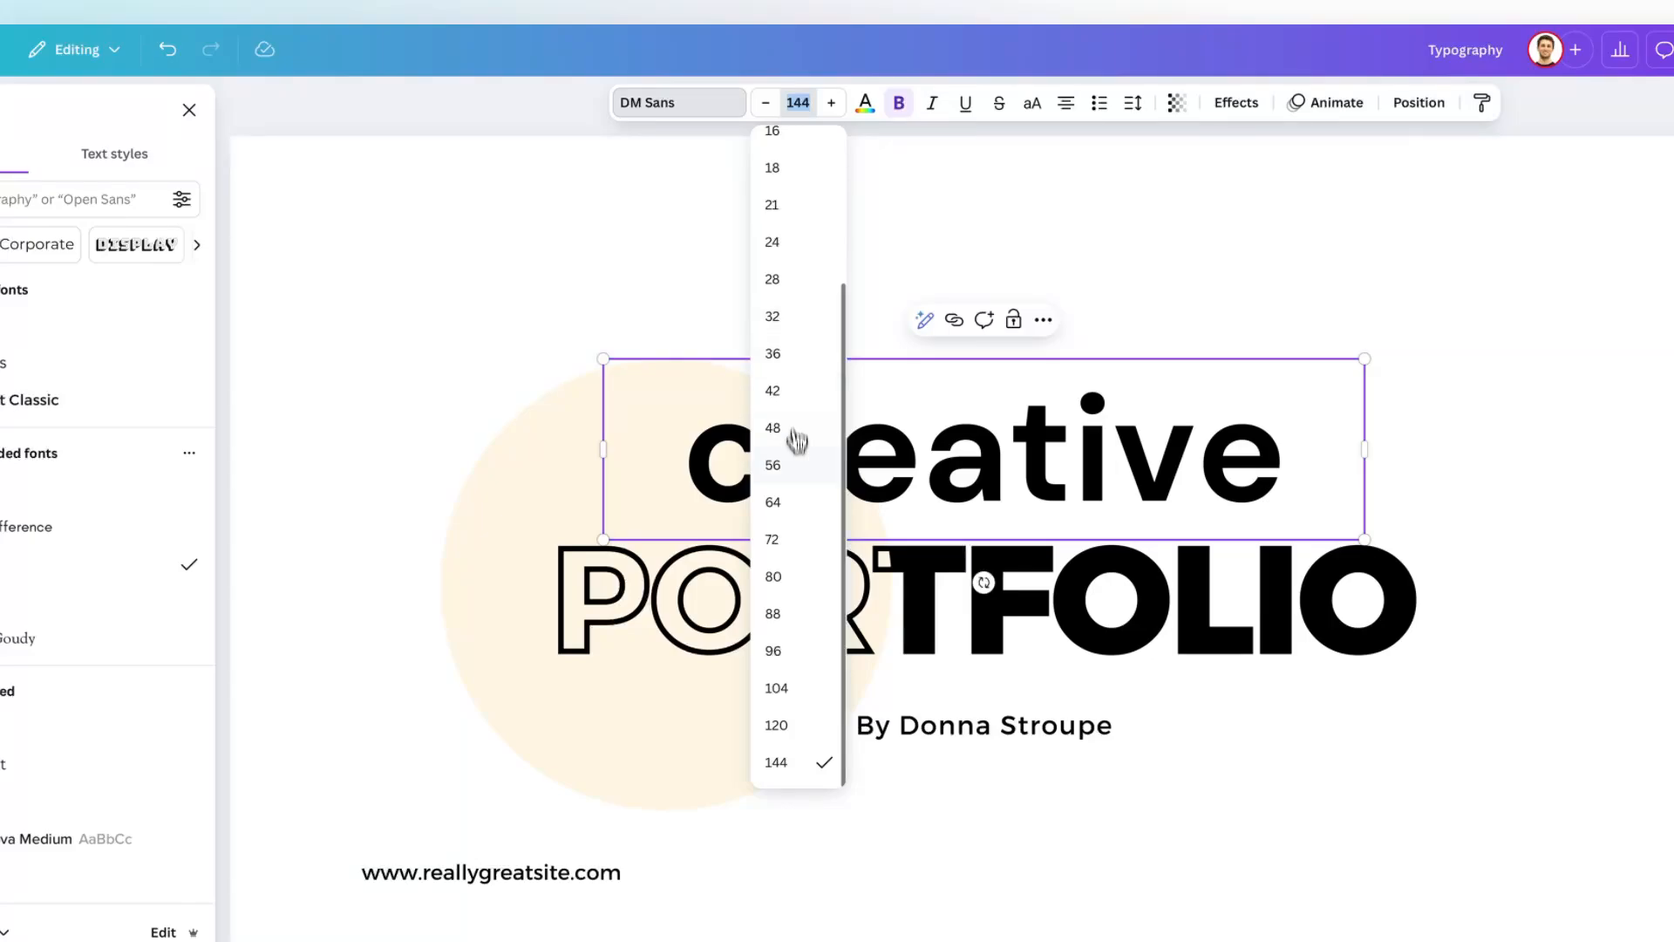
pyautogui.click(794, 499)
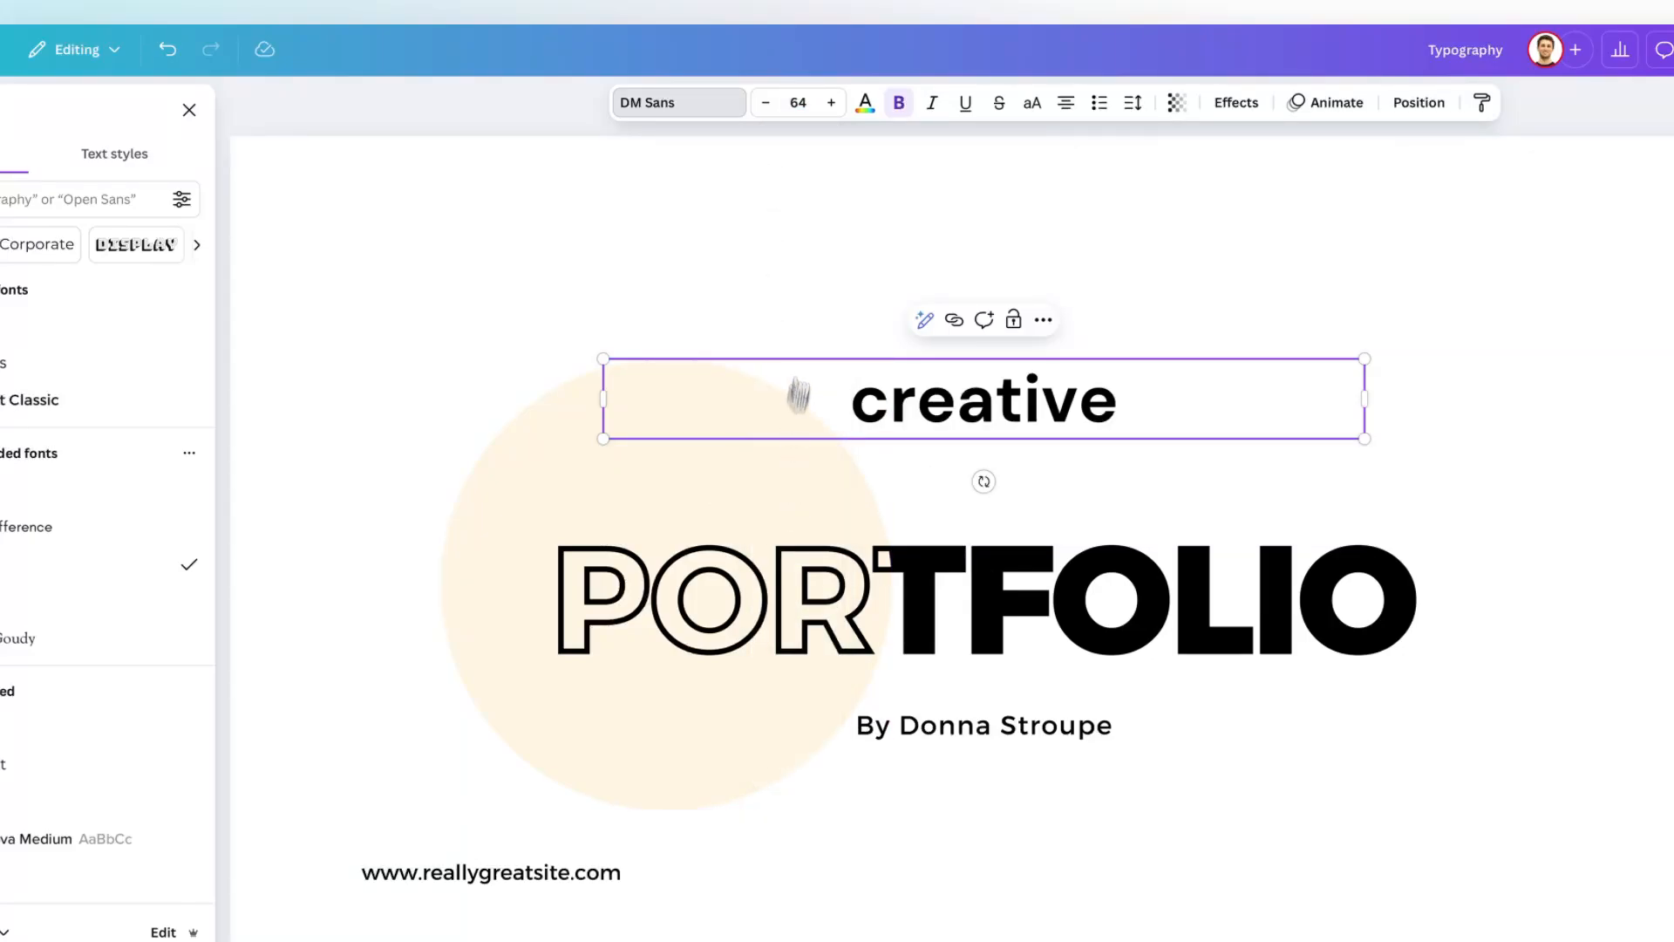
# Set the font size of "creative" to the custom value 100.
pyautogui.click(800, 103)
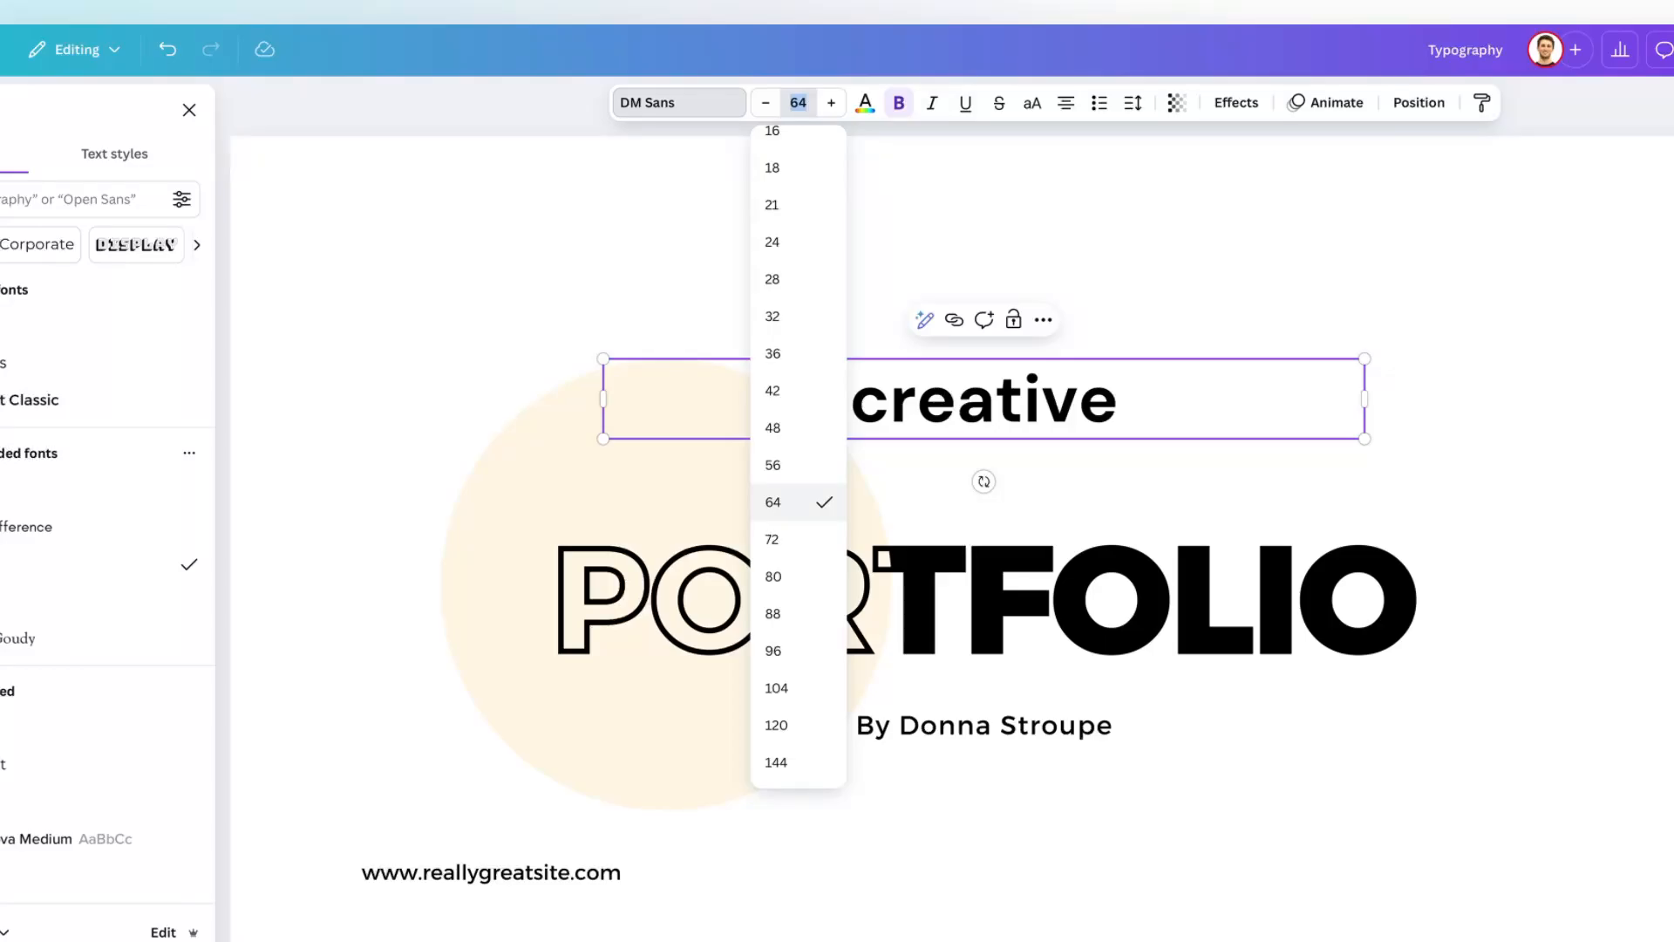
pyautogui.write('100')
pyautogui.press('Return')
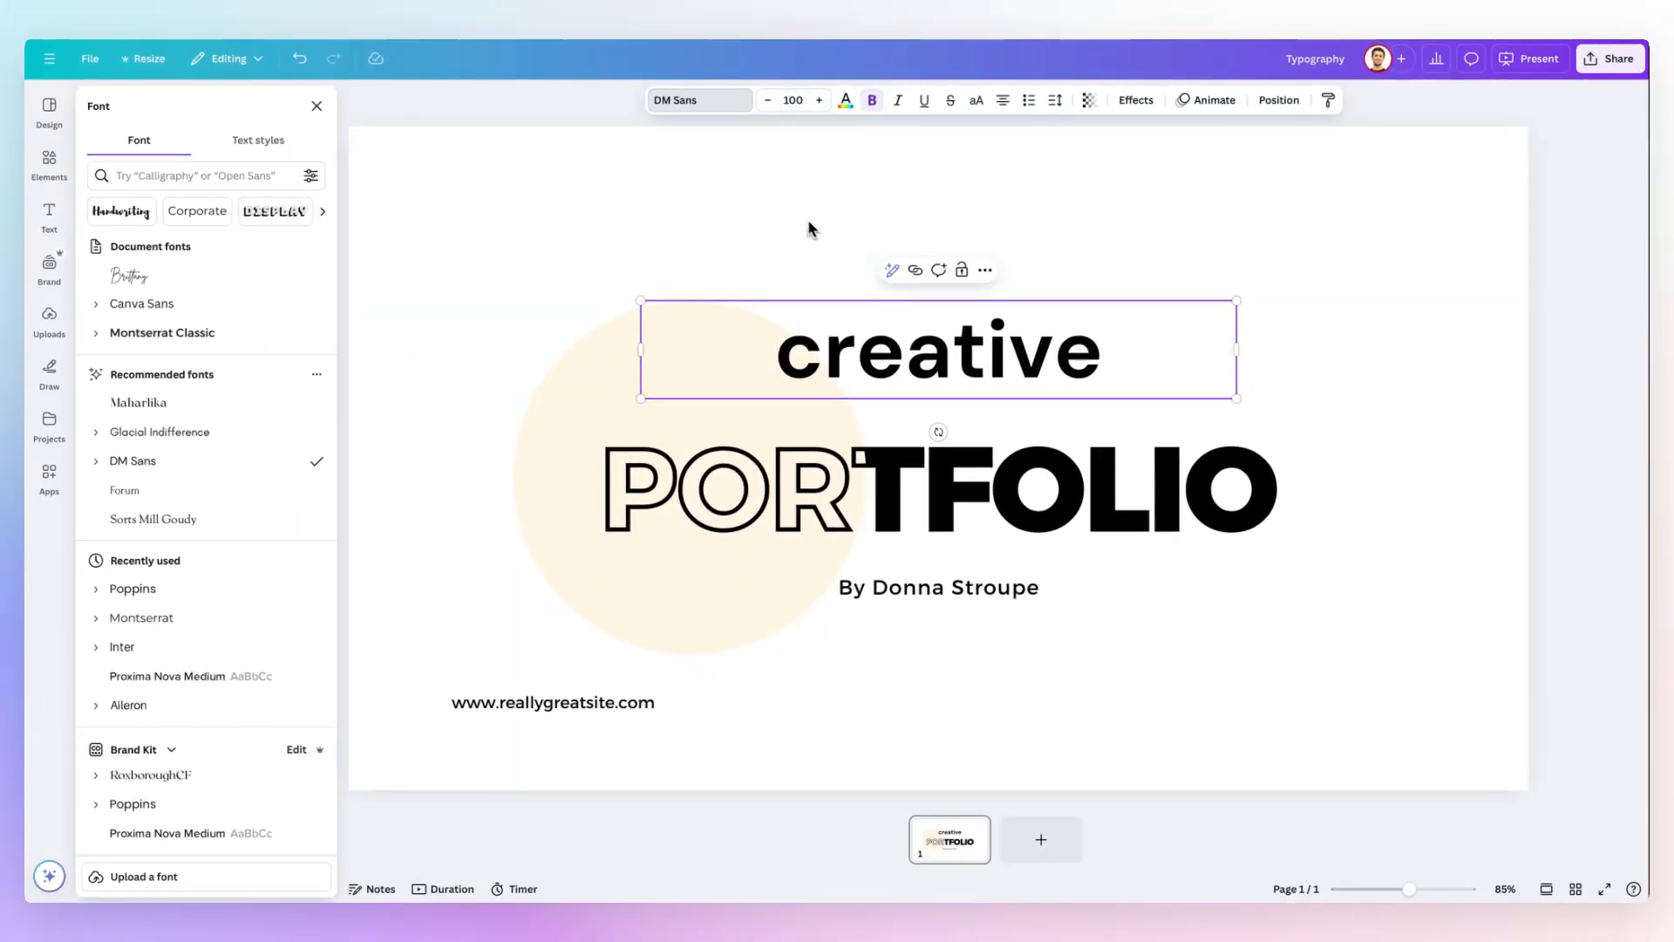
# Recolor "creative" with the Brand Kit's bright blue, and shift its hue to the custom violet #5900FF.
pyautogui.click(845, 100)
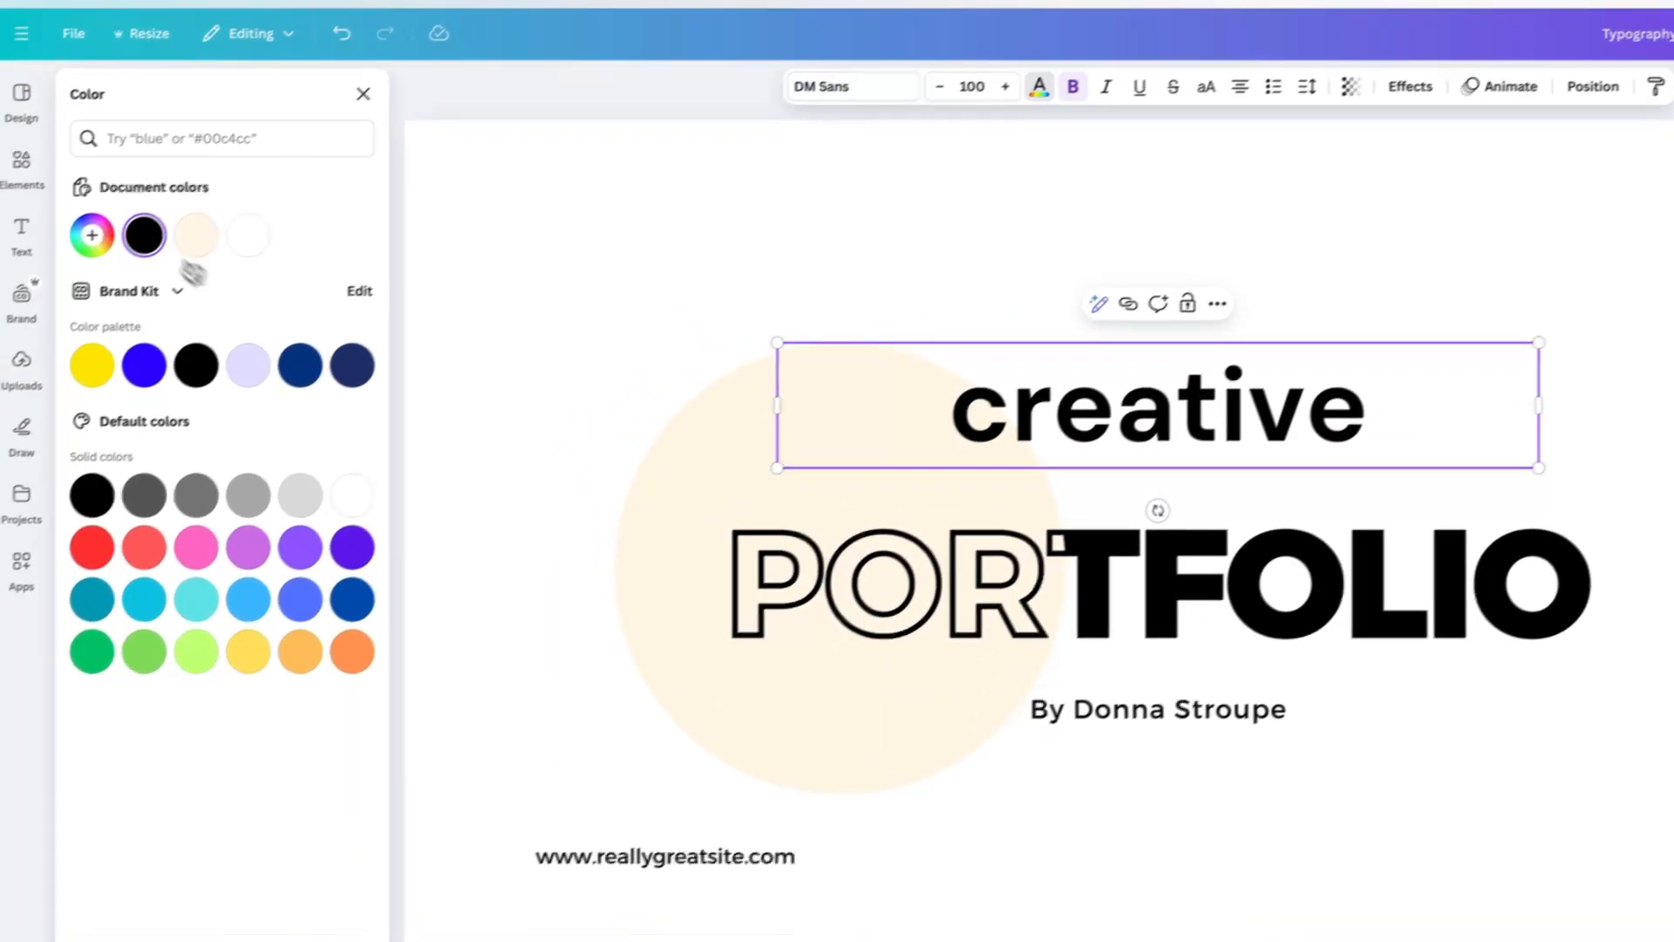
pyautogui.click(144, 364)
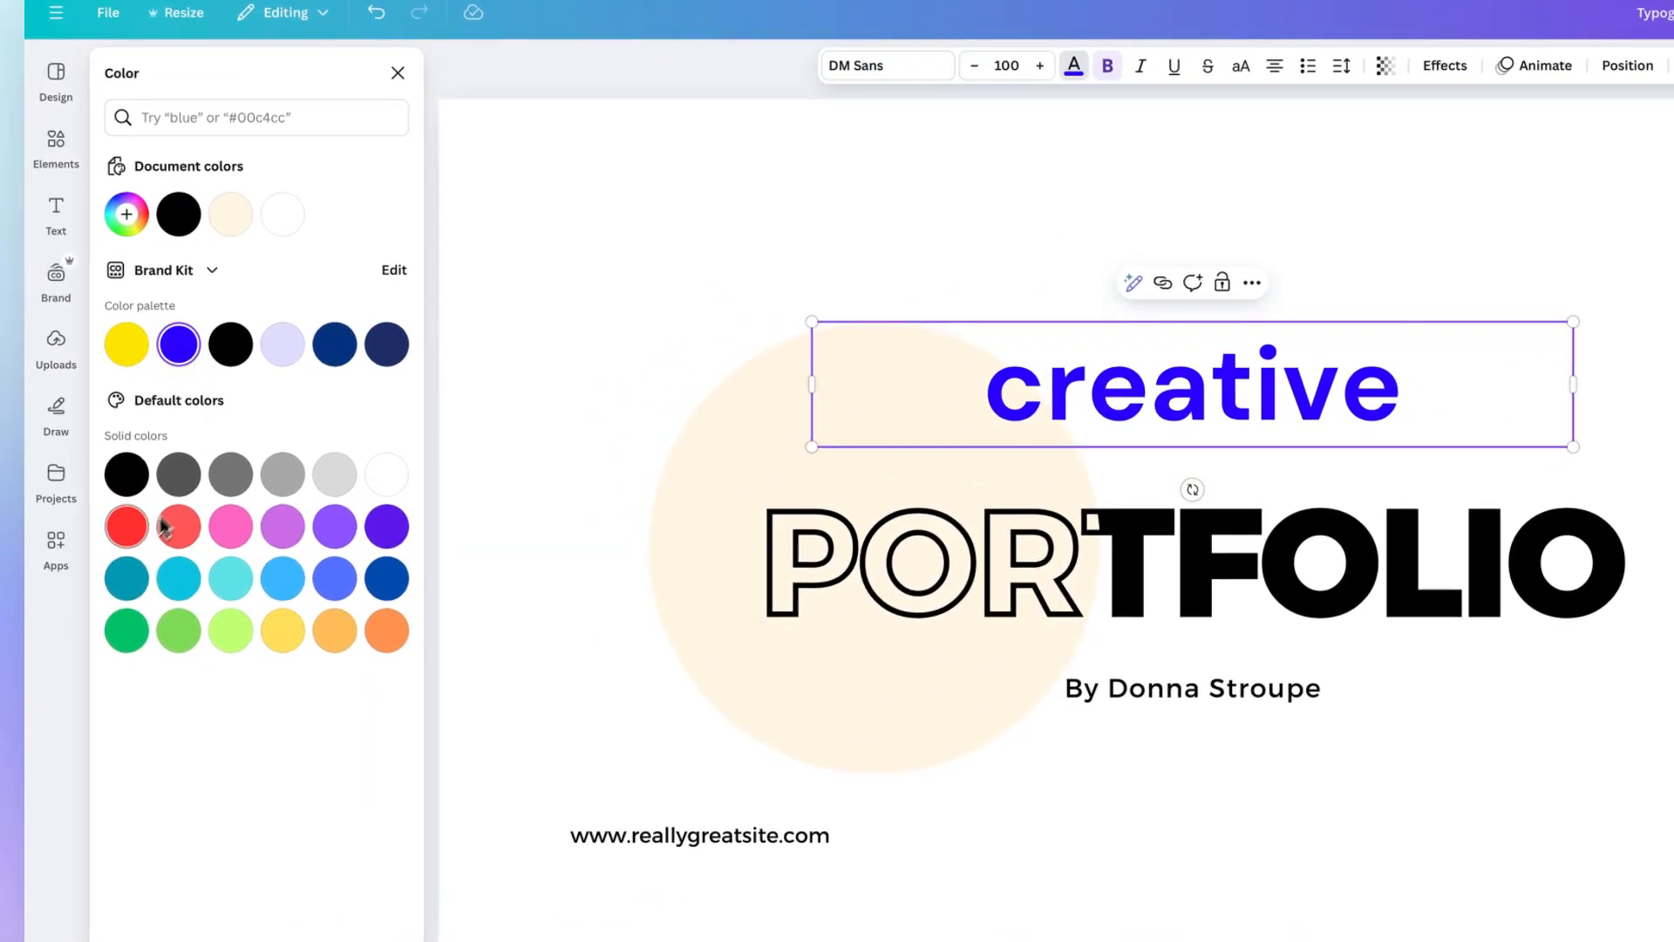
pyautogui.click(143, 228)
pyautogui.moveTo(264, 322); pyautogui.dragTo(402, 261)
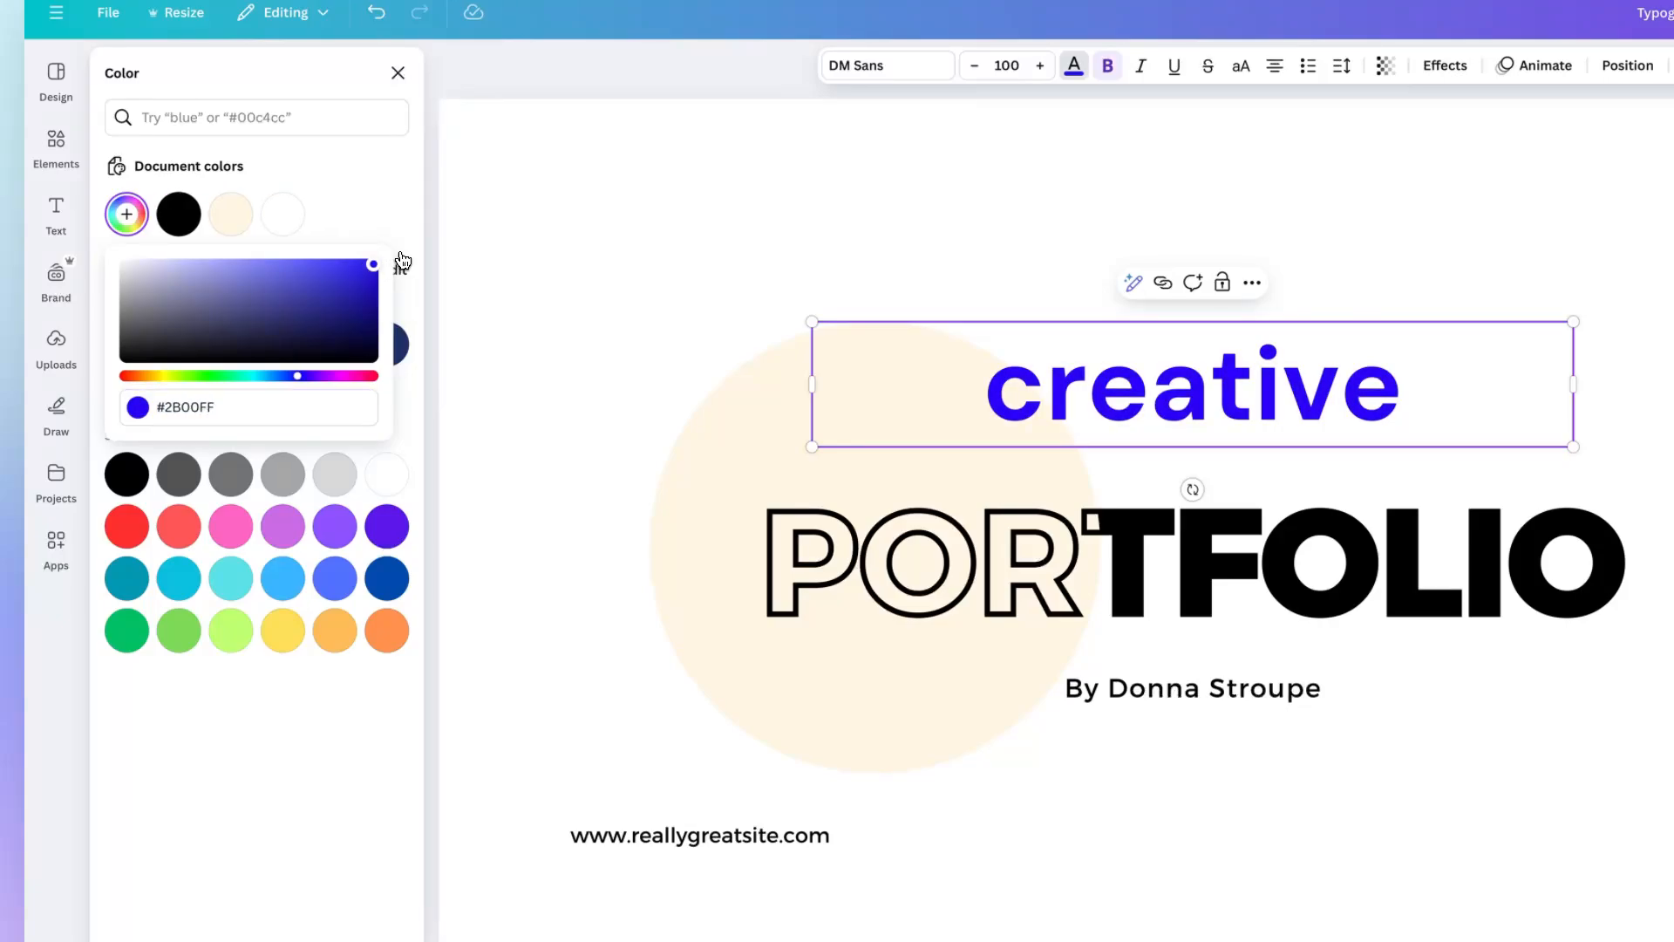
pyautogui.moveTo(300, 378)
pyautogui.mouseDown()
pyautogui.moveTo(332, 377)
pyautogui.moveTo(316, 379)
pyautogui.mouseUp()
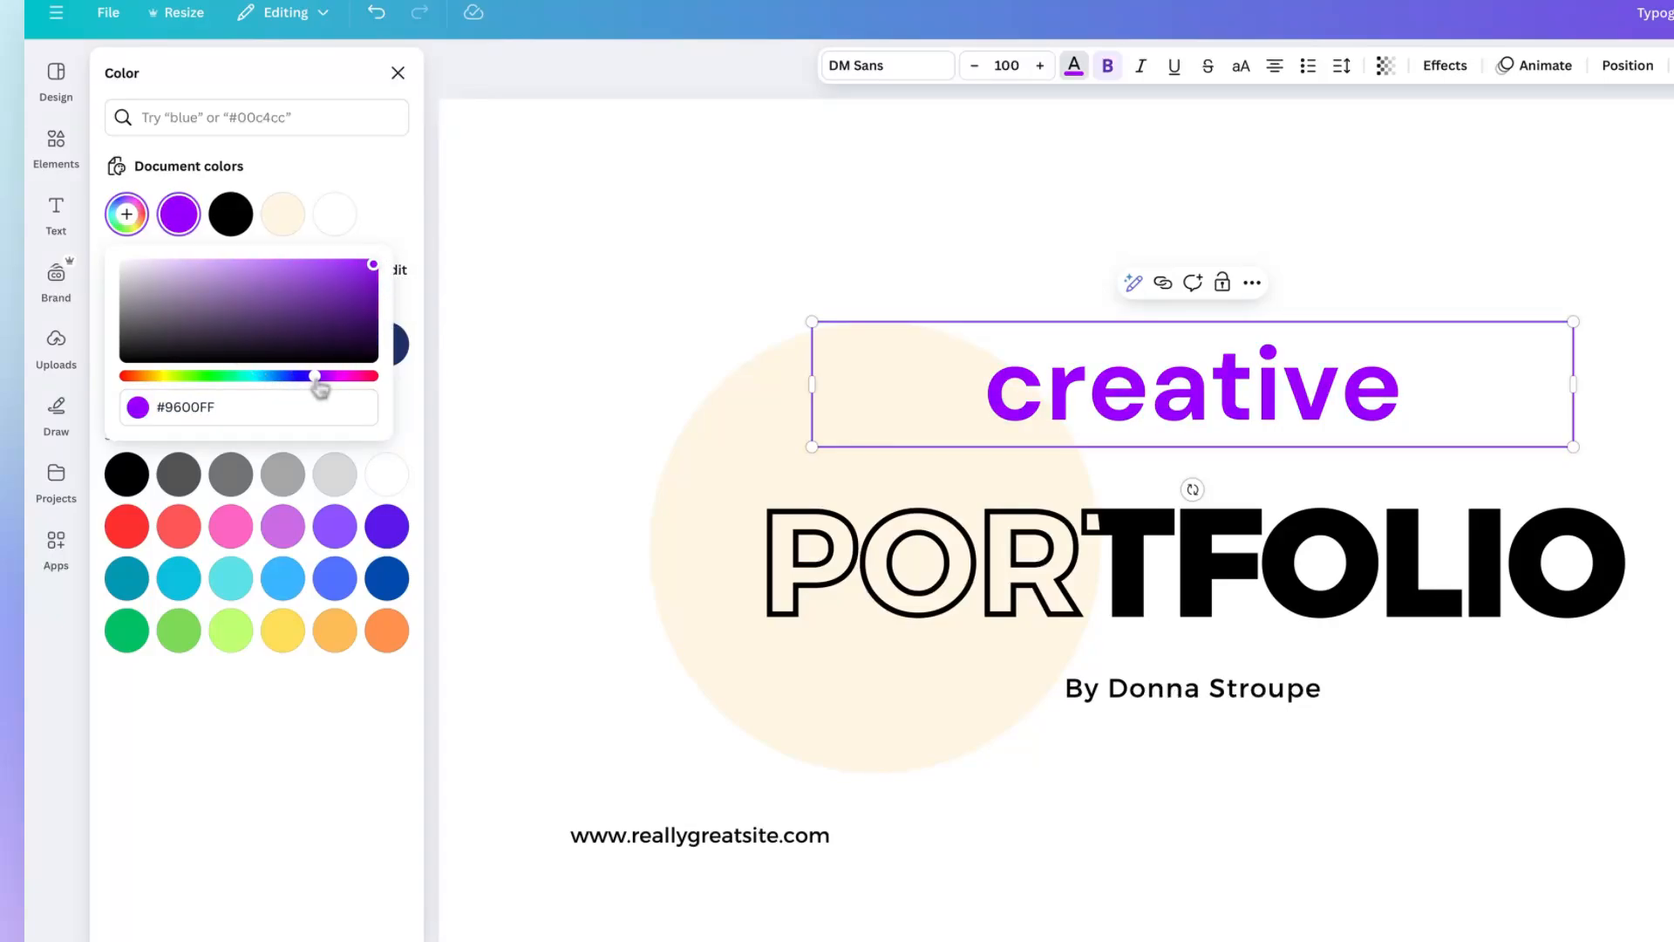
pyautogui.moveTo(320, 385); pyautogui.dragTo(312, 385)
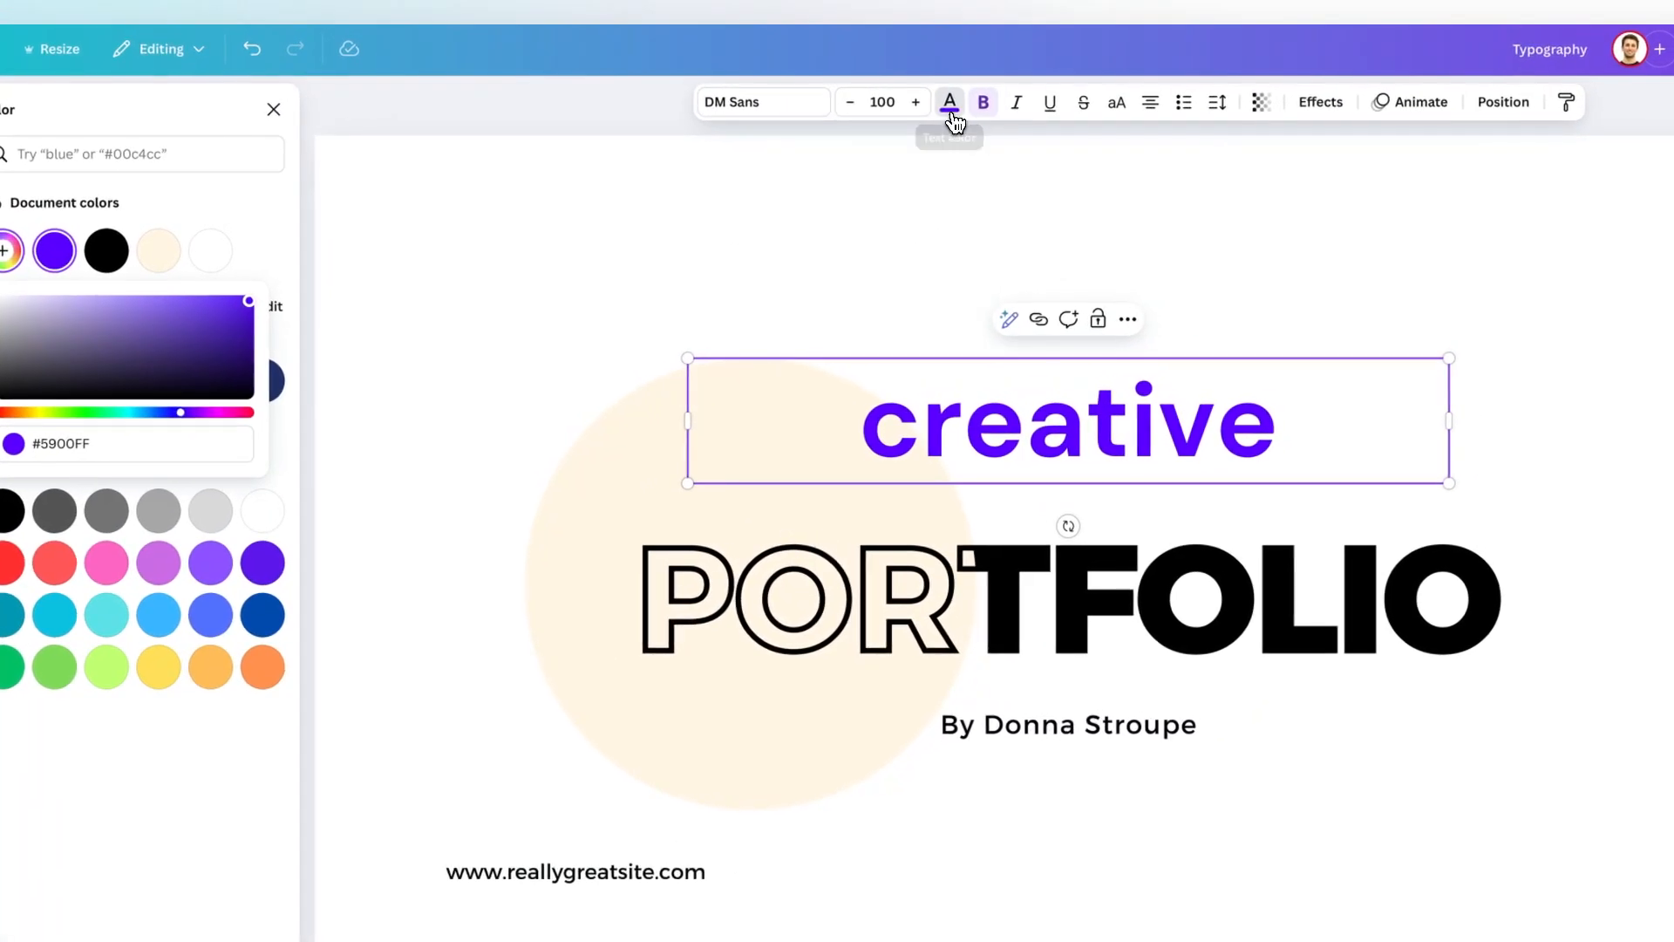
# Toggle bold on the word "creative" and leave it in regular weight.
pyautogui.click(981, 107)
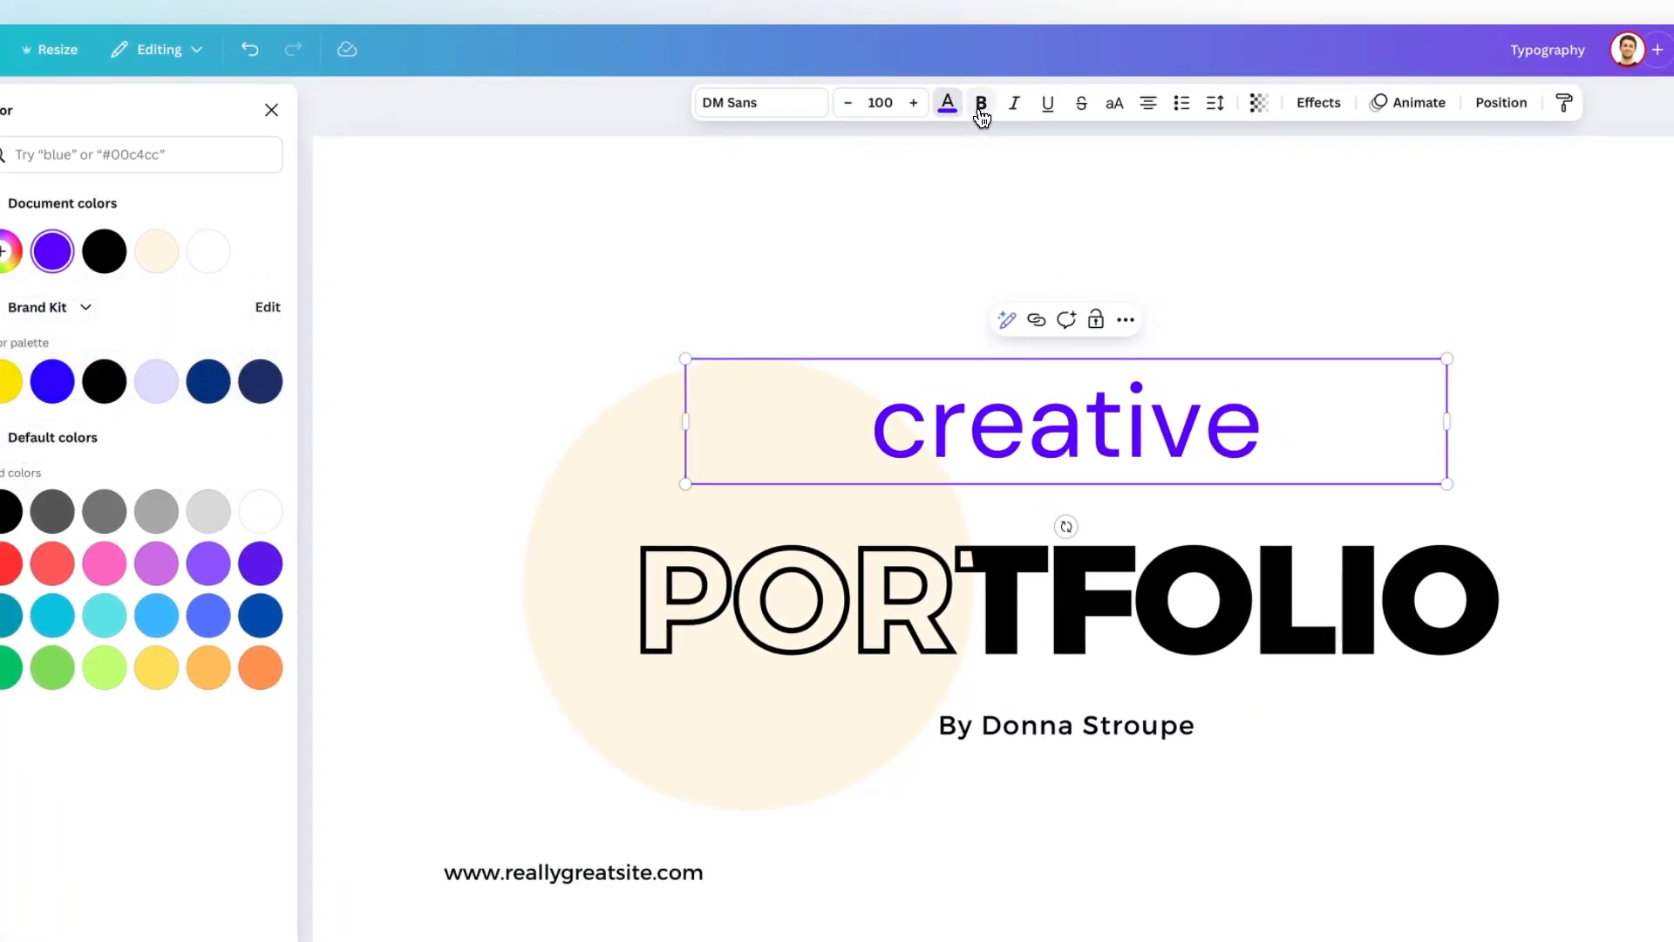
pyautogui.click(982, 105)
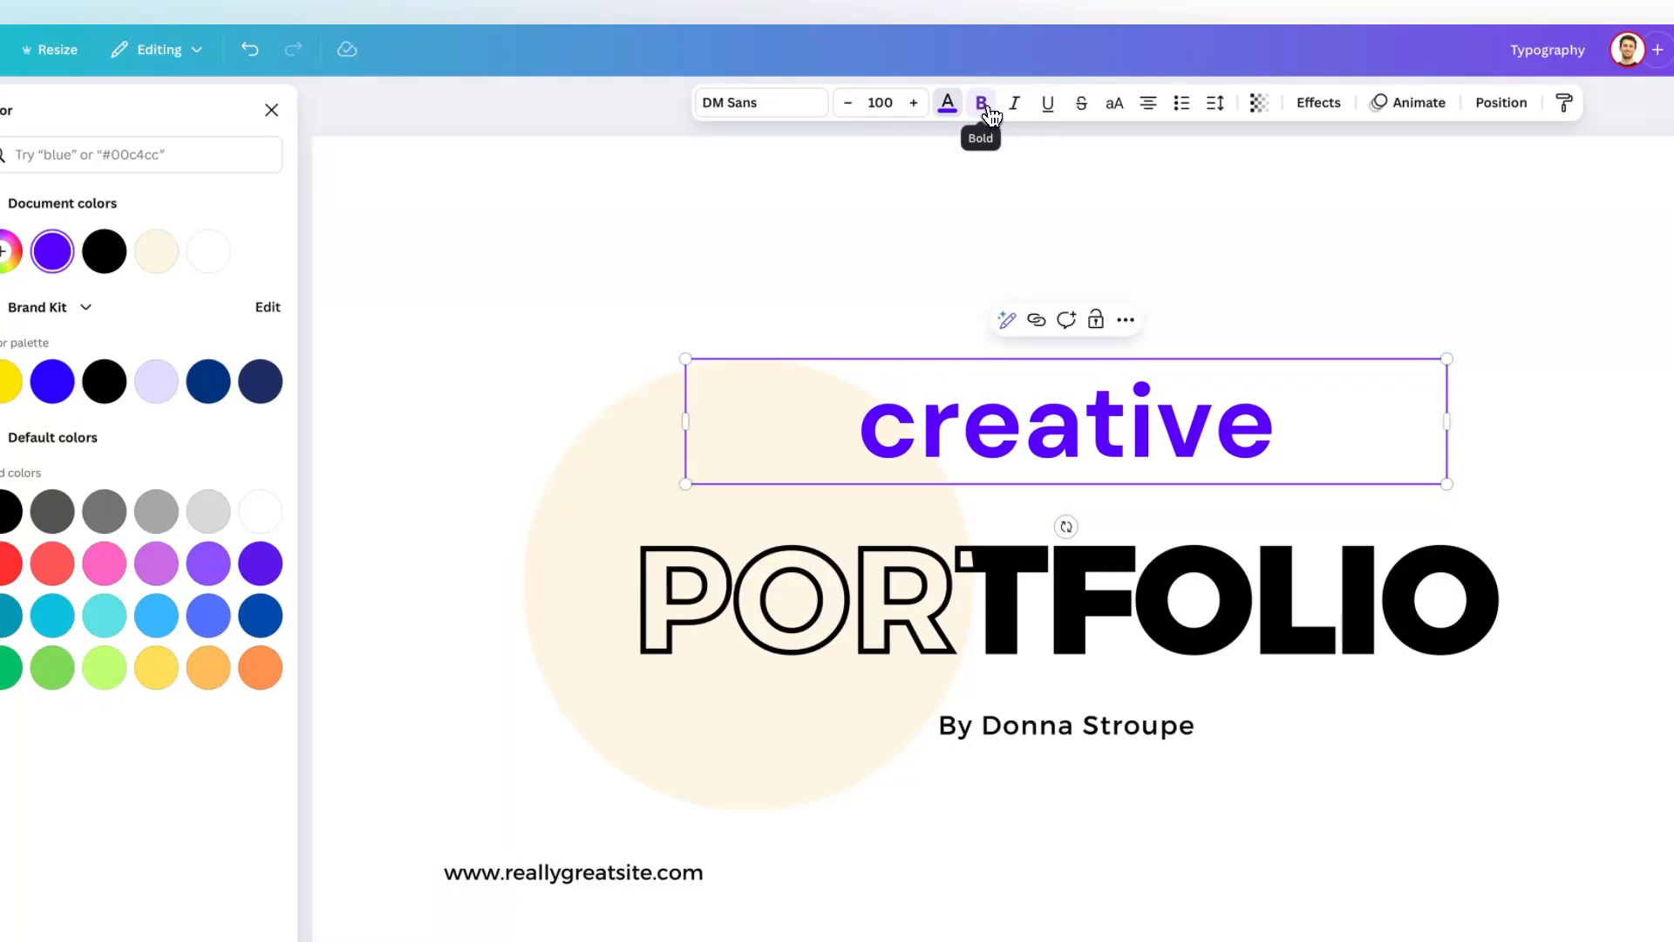
pyautogui.click(981, 105)
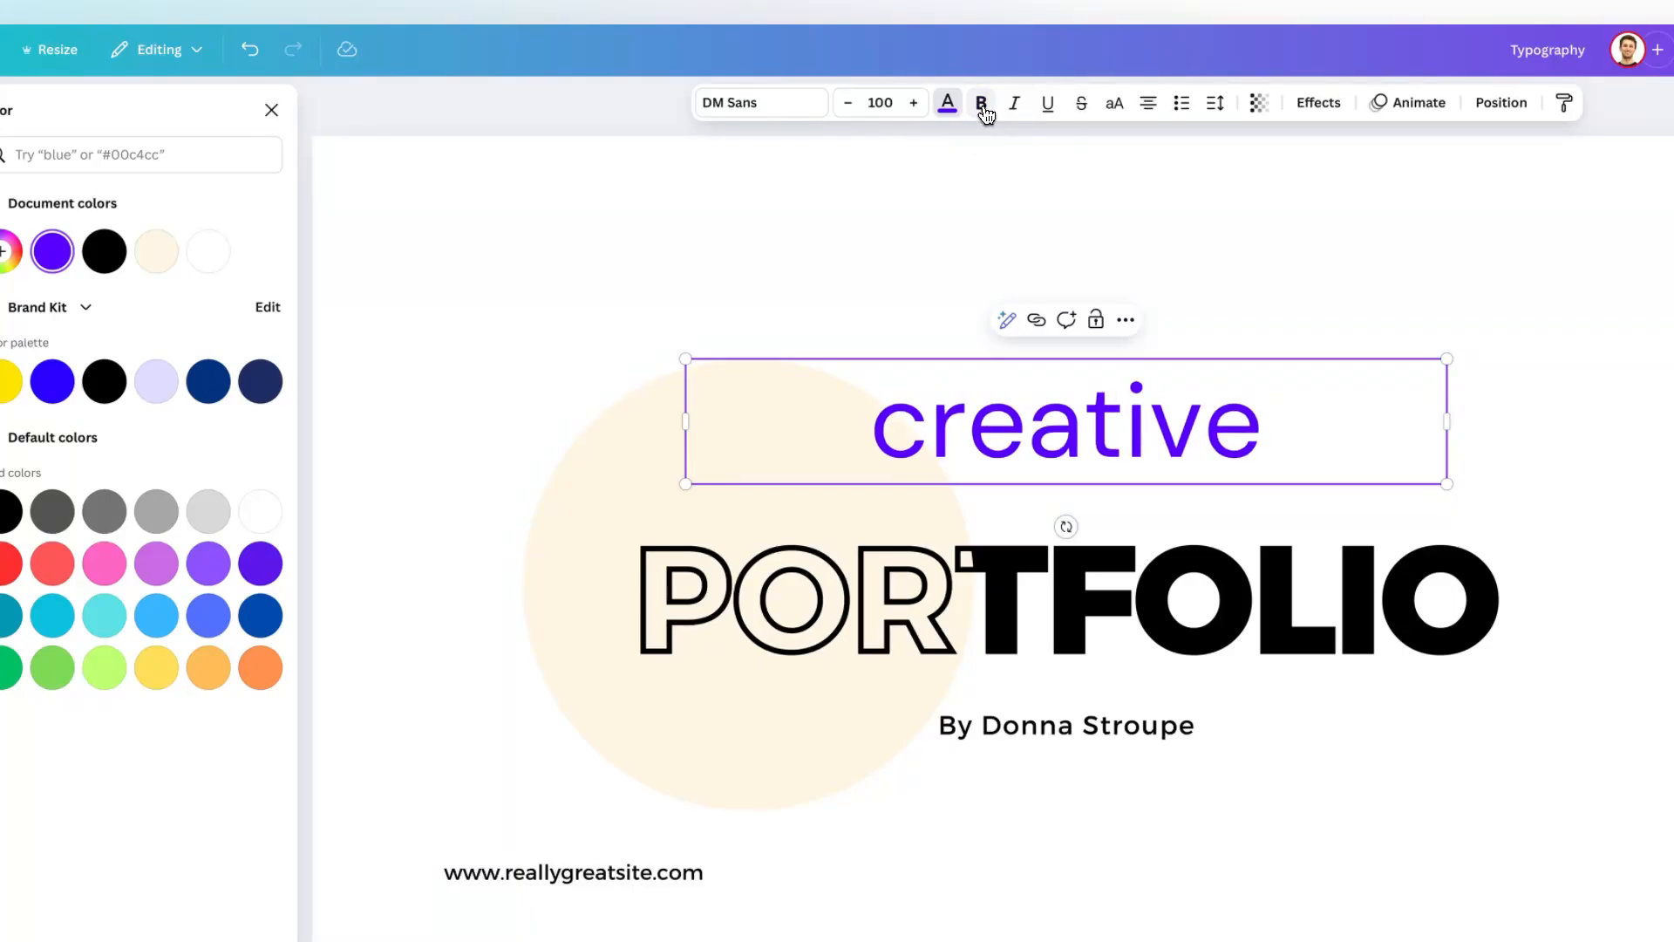
# Make the word "creative" bold and close the color options.
pyautogui.click(982, 104)
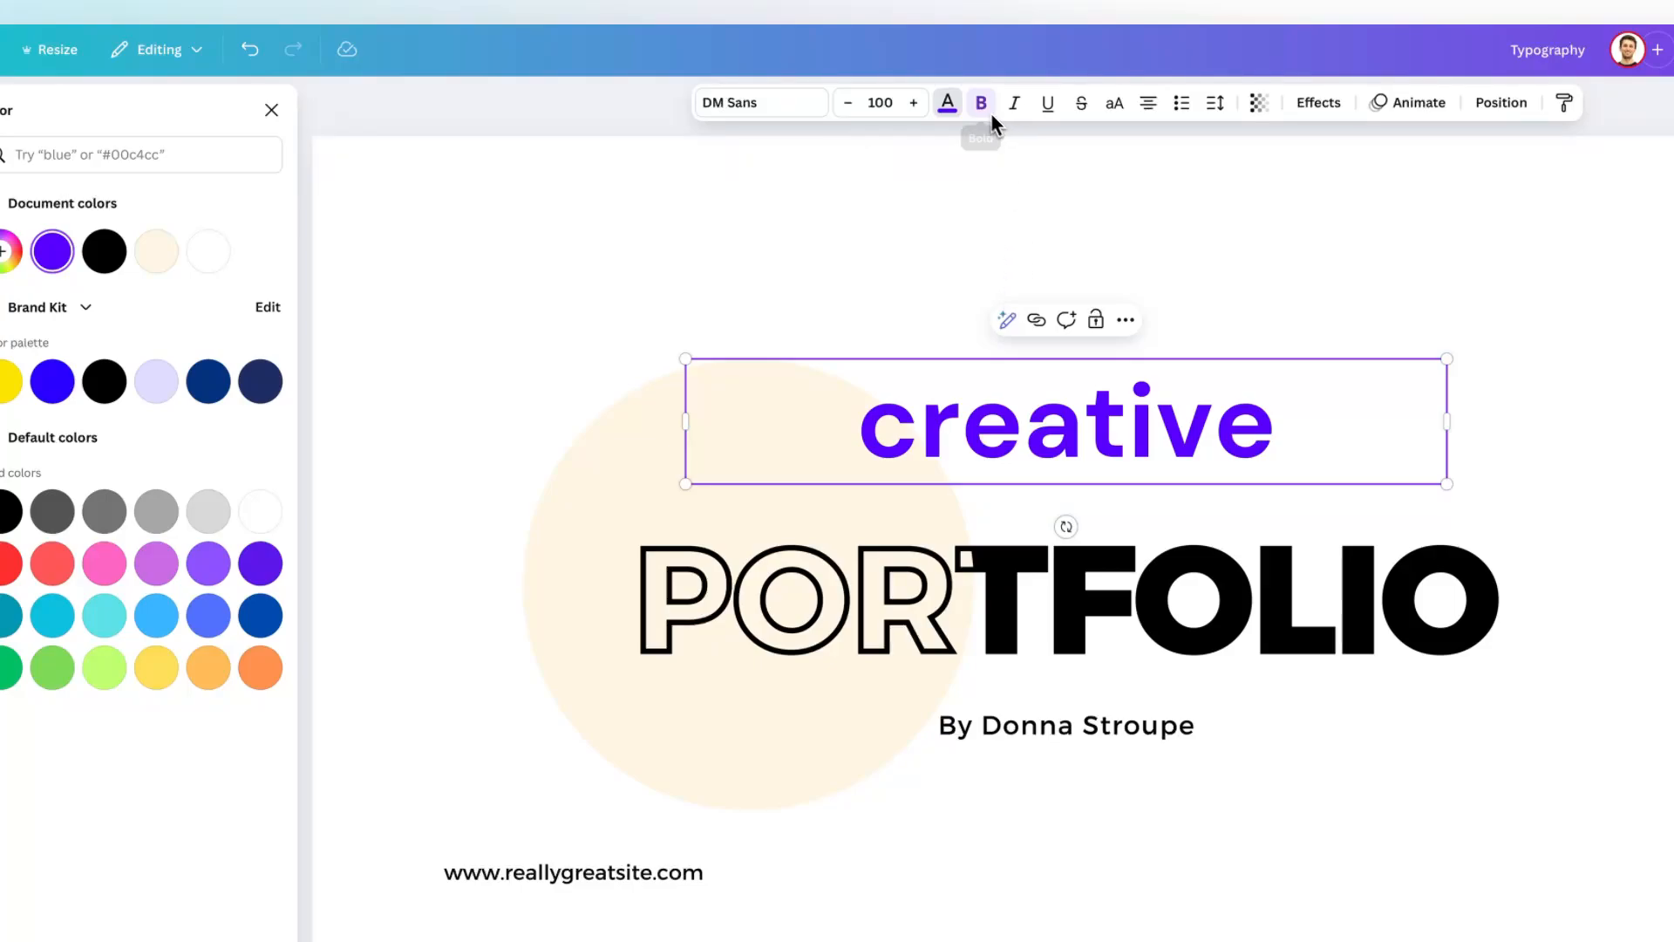
pyautogui.click(271, 110)
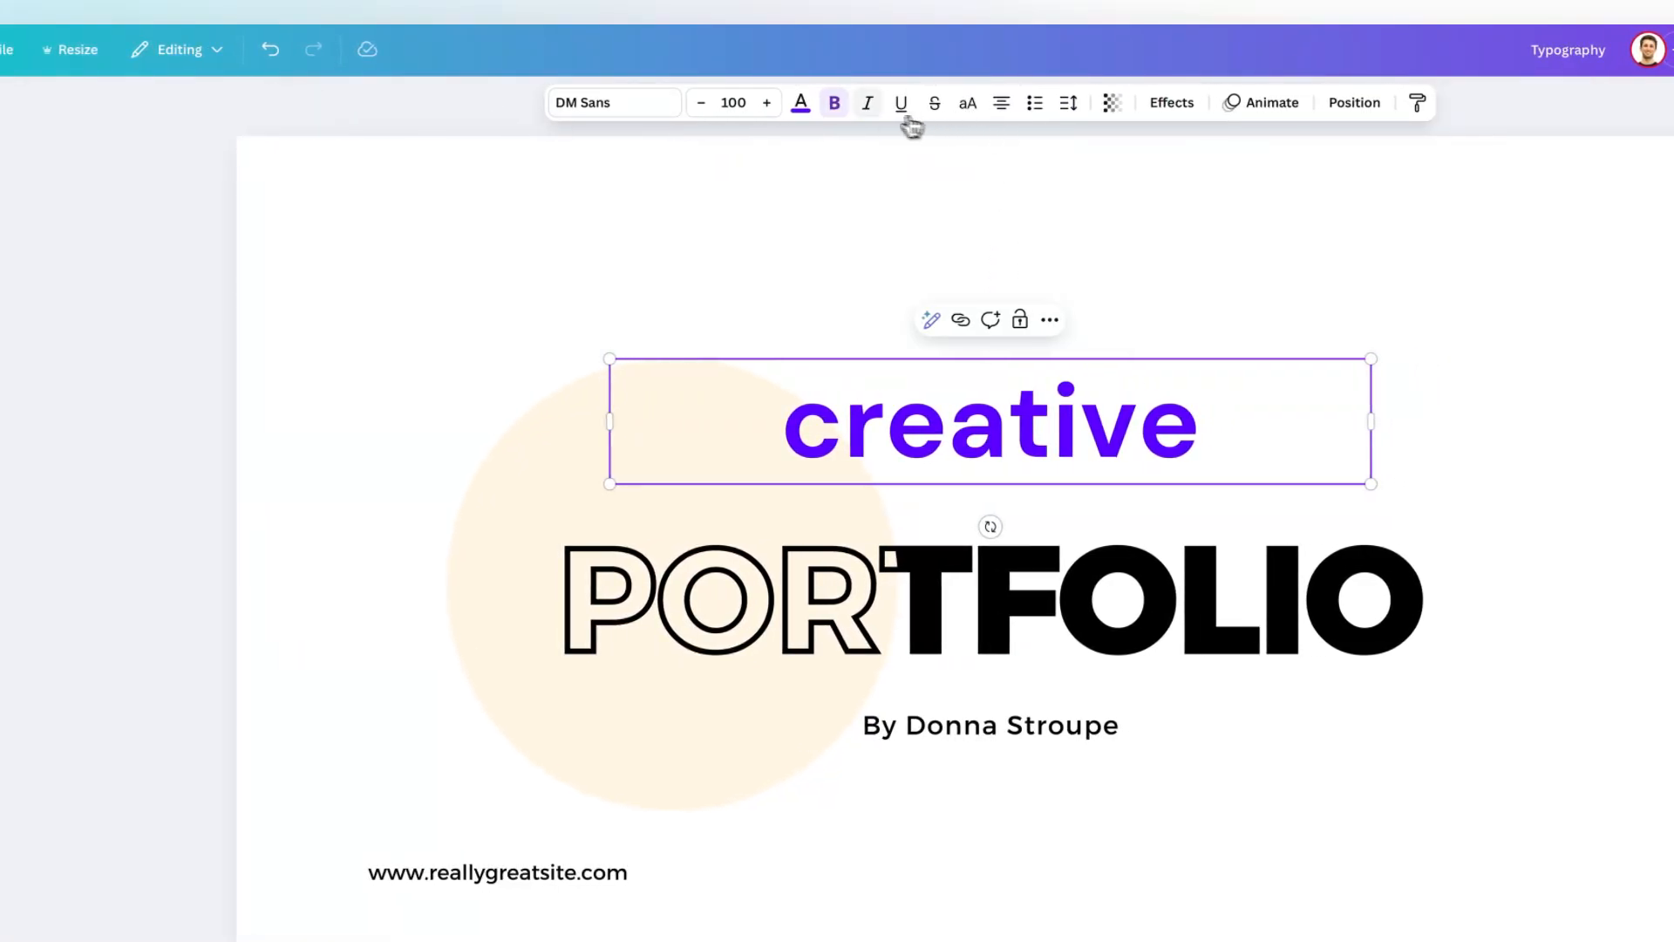
# Try italic, underline and strikethrough on "creative", removing each again.
pyautogui.click(870, 105)
pyautogui.click(902, 106)
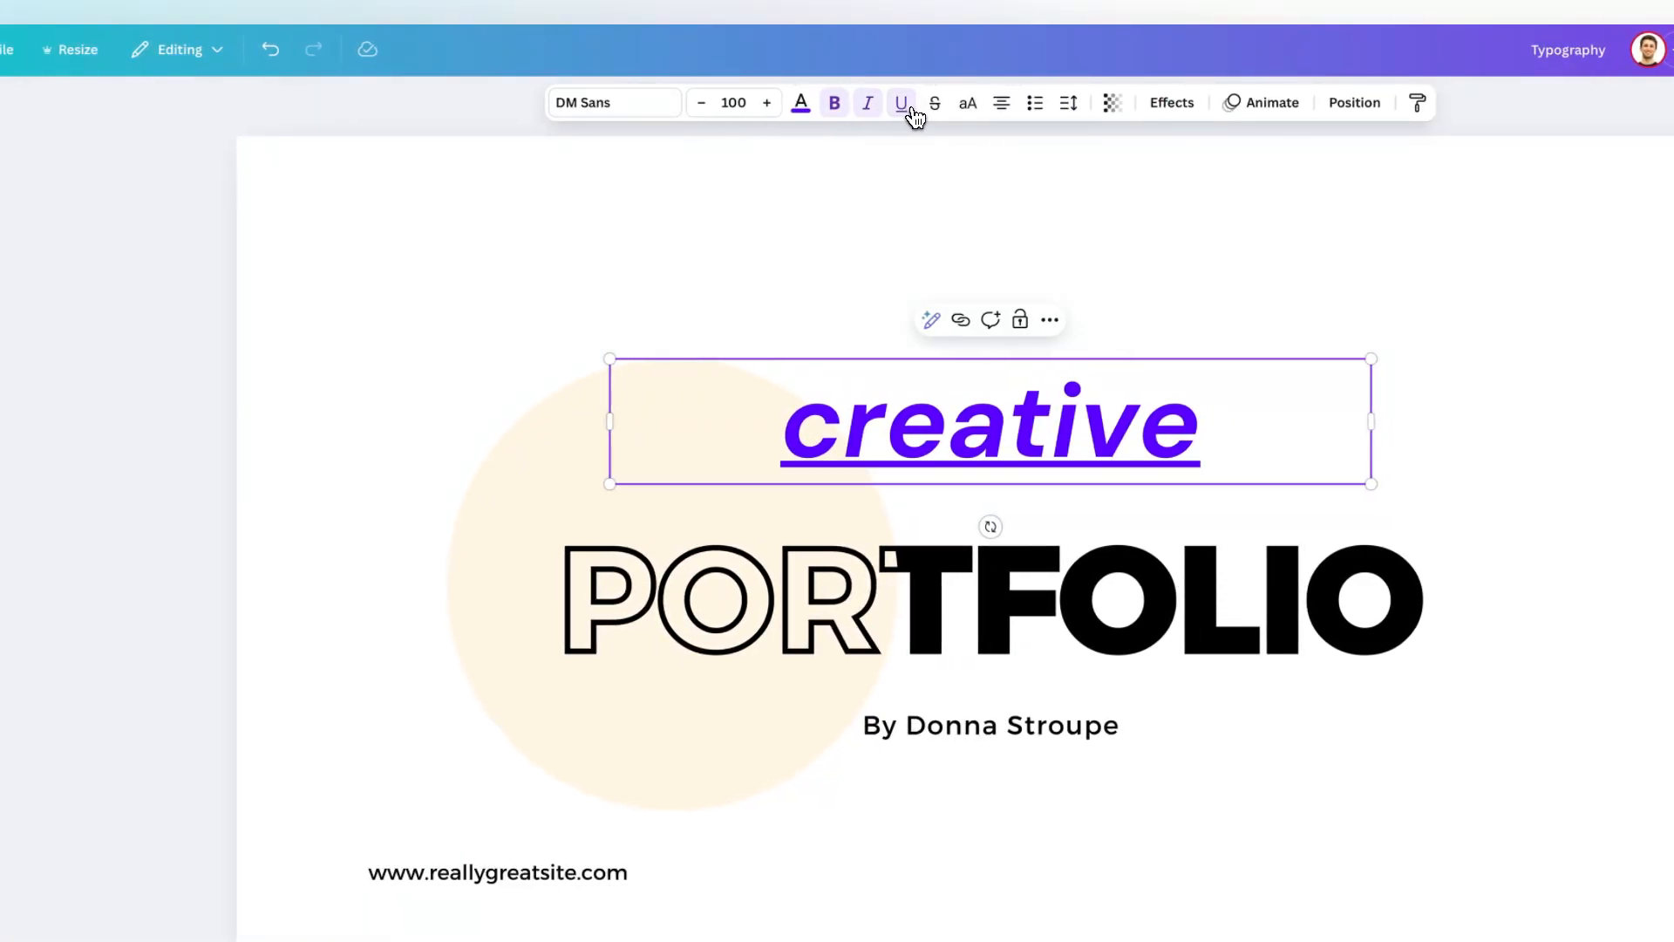
pyautogui.click(936, 106)
pyautogui.click(936, 105)
pyautogui.click(902, 105)
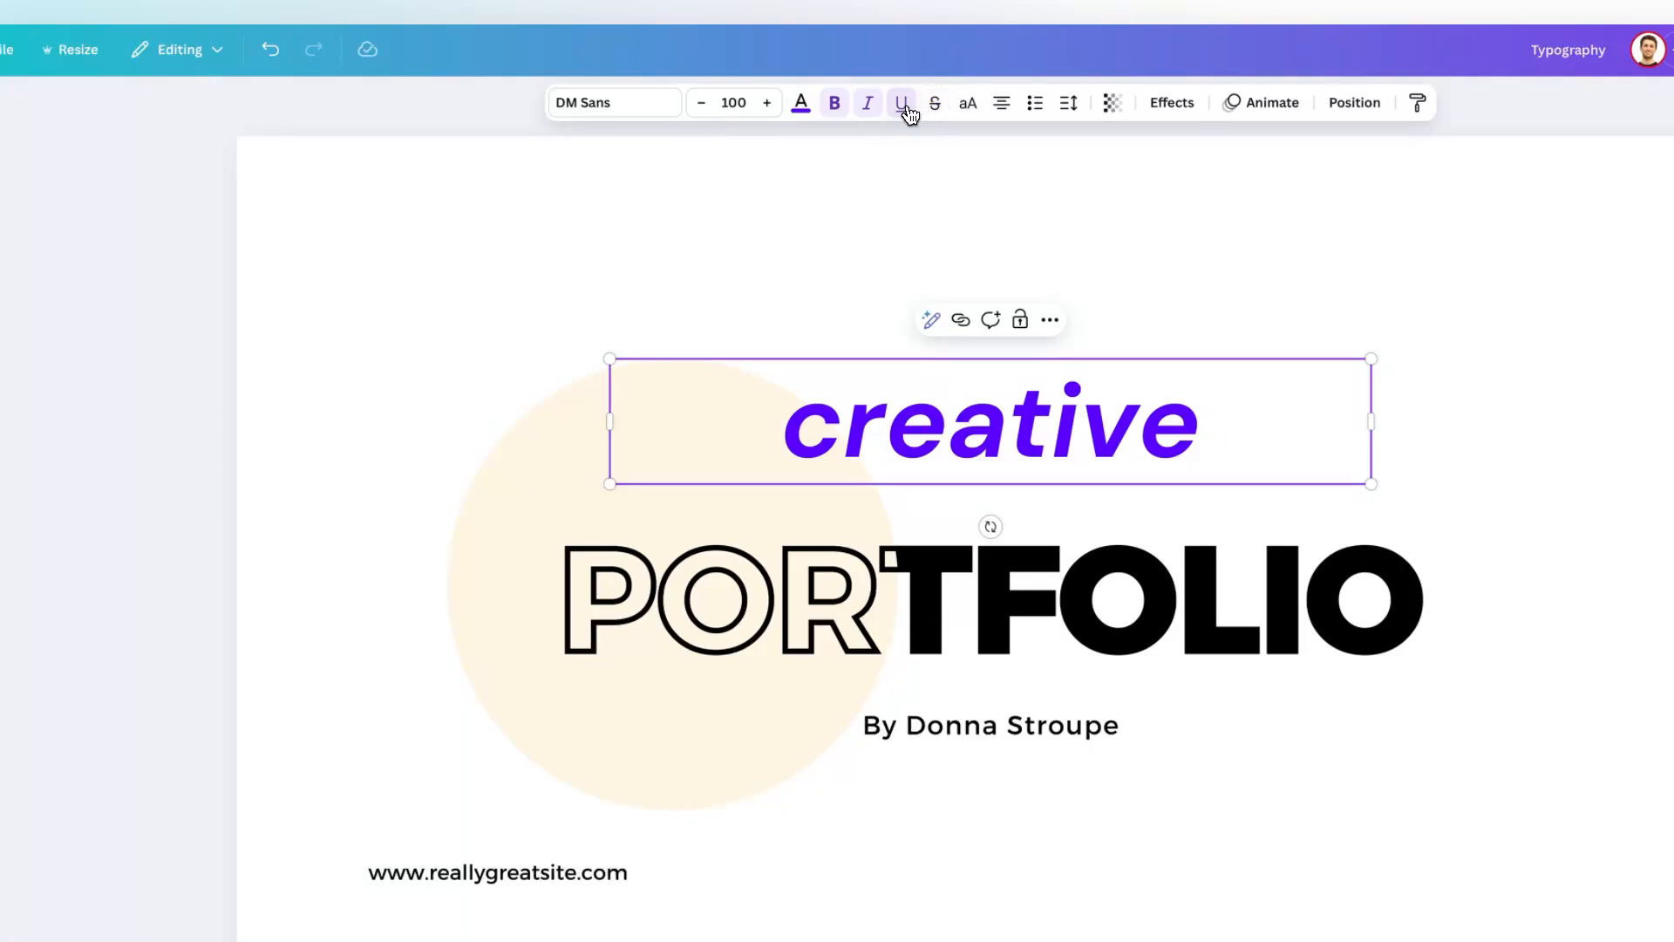
pyautogui.click(871, 107)
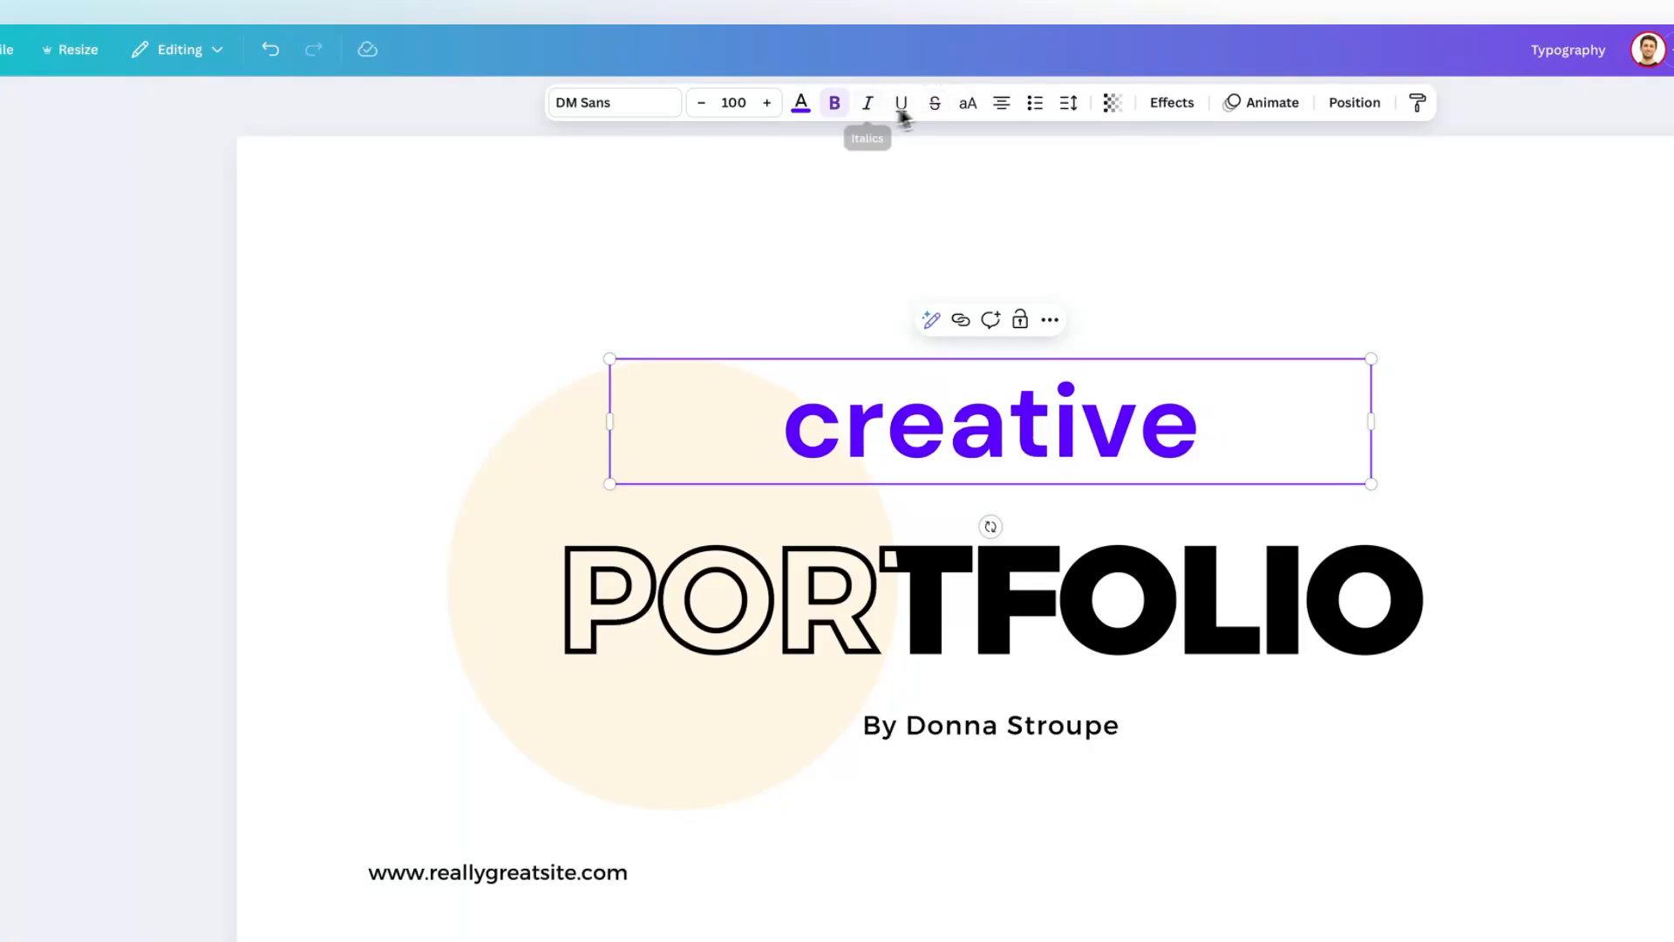
# Change "creative" to uppercase and cycle through its text alignments, leaving the word left-aligned.
pyautogui.click(971, 108)
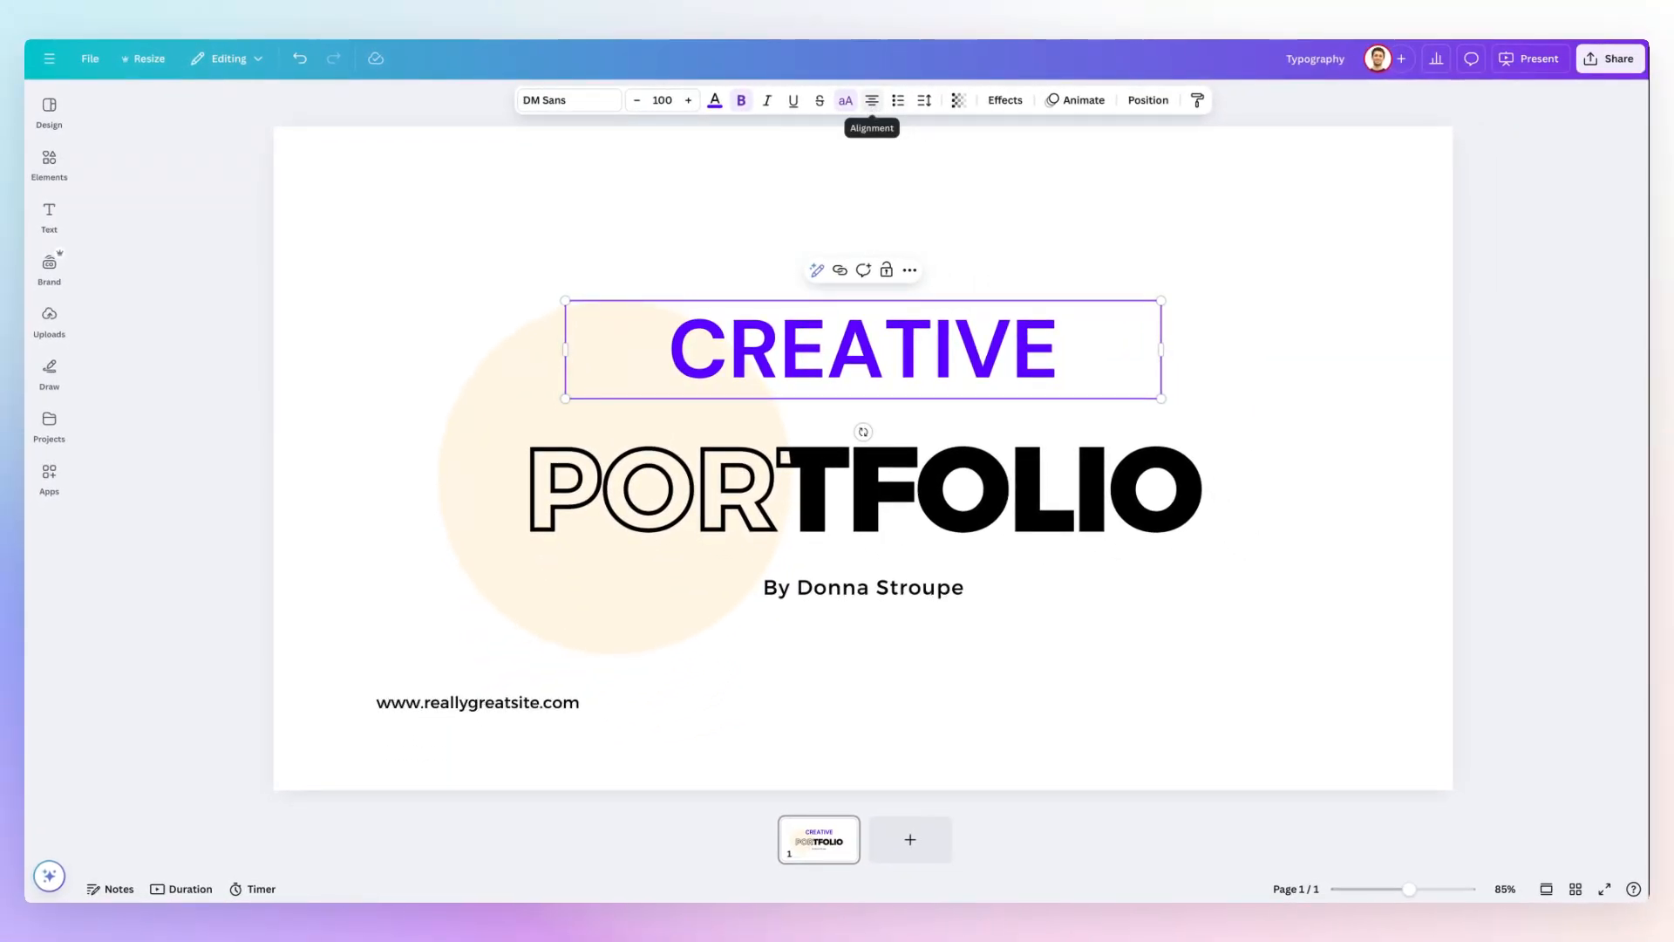
pyautogui.click(872, 101)
pyautogui.click(871, 100)
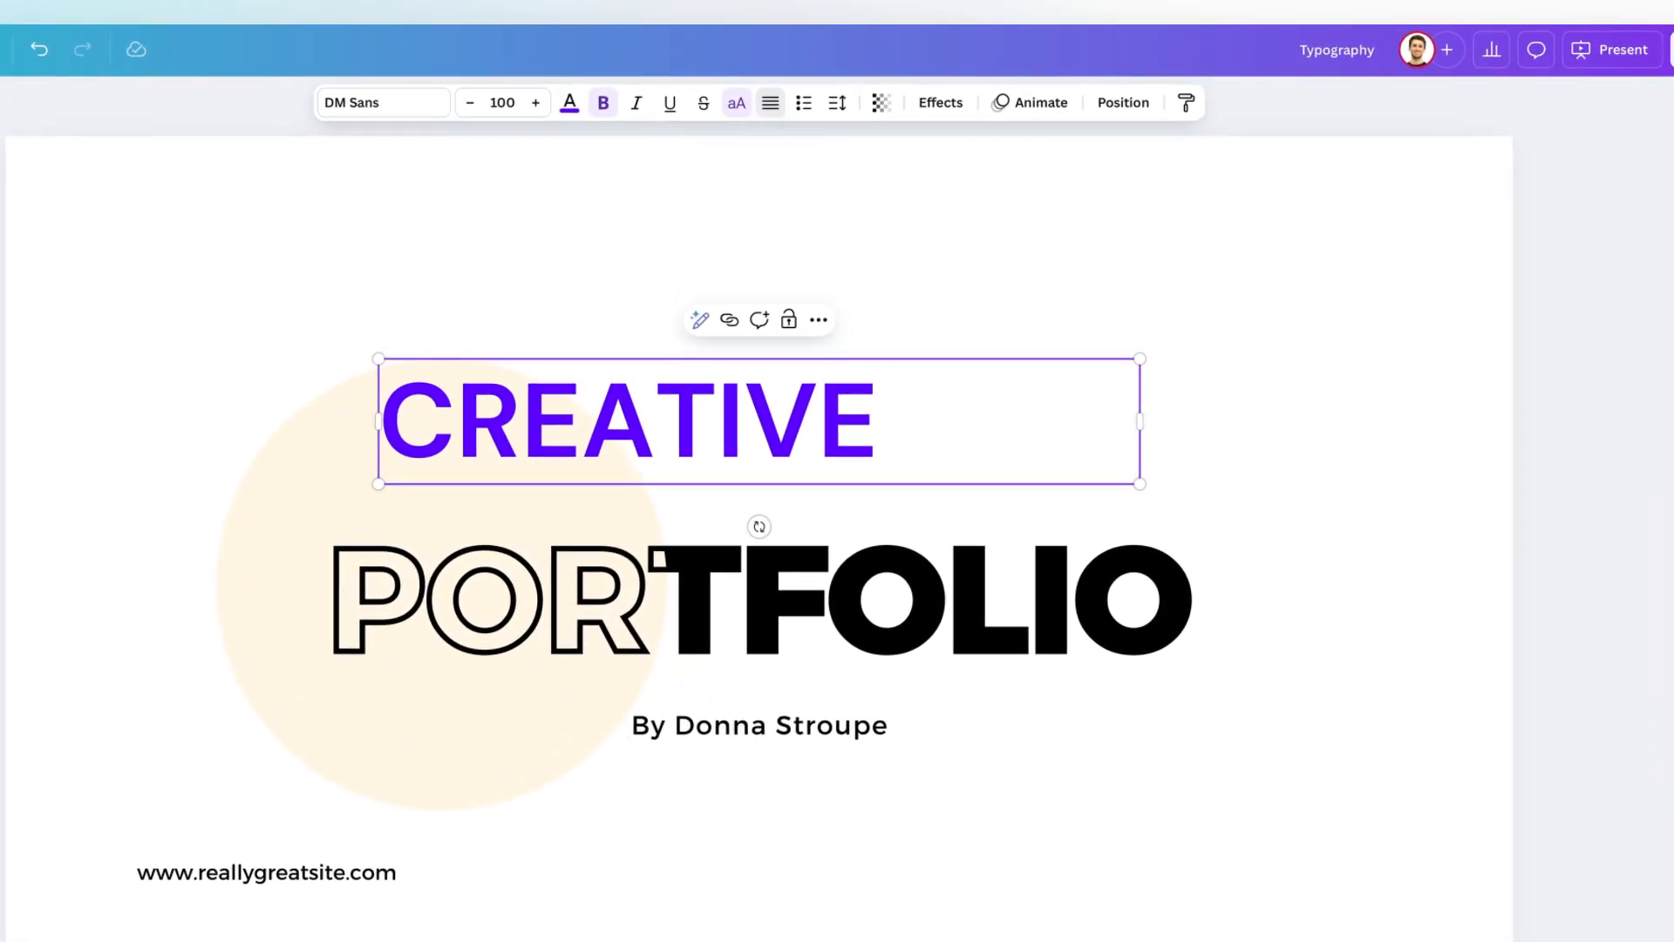
pyautogui.click(770, 103)
pyautogui.click(770, 103)
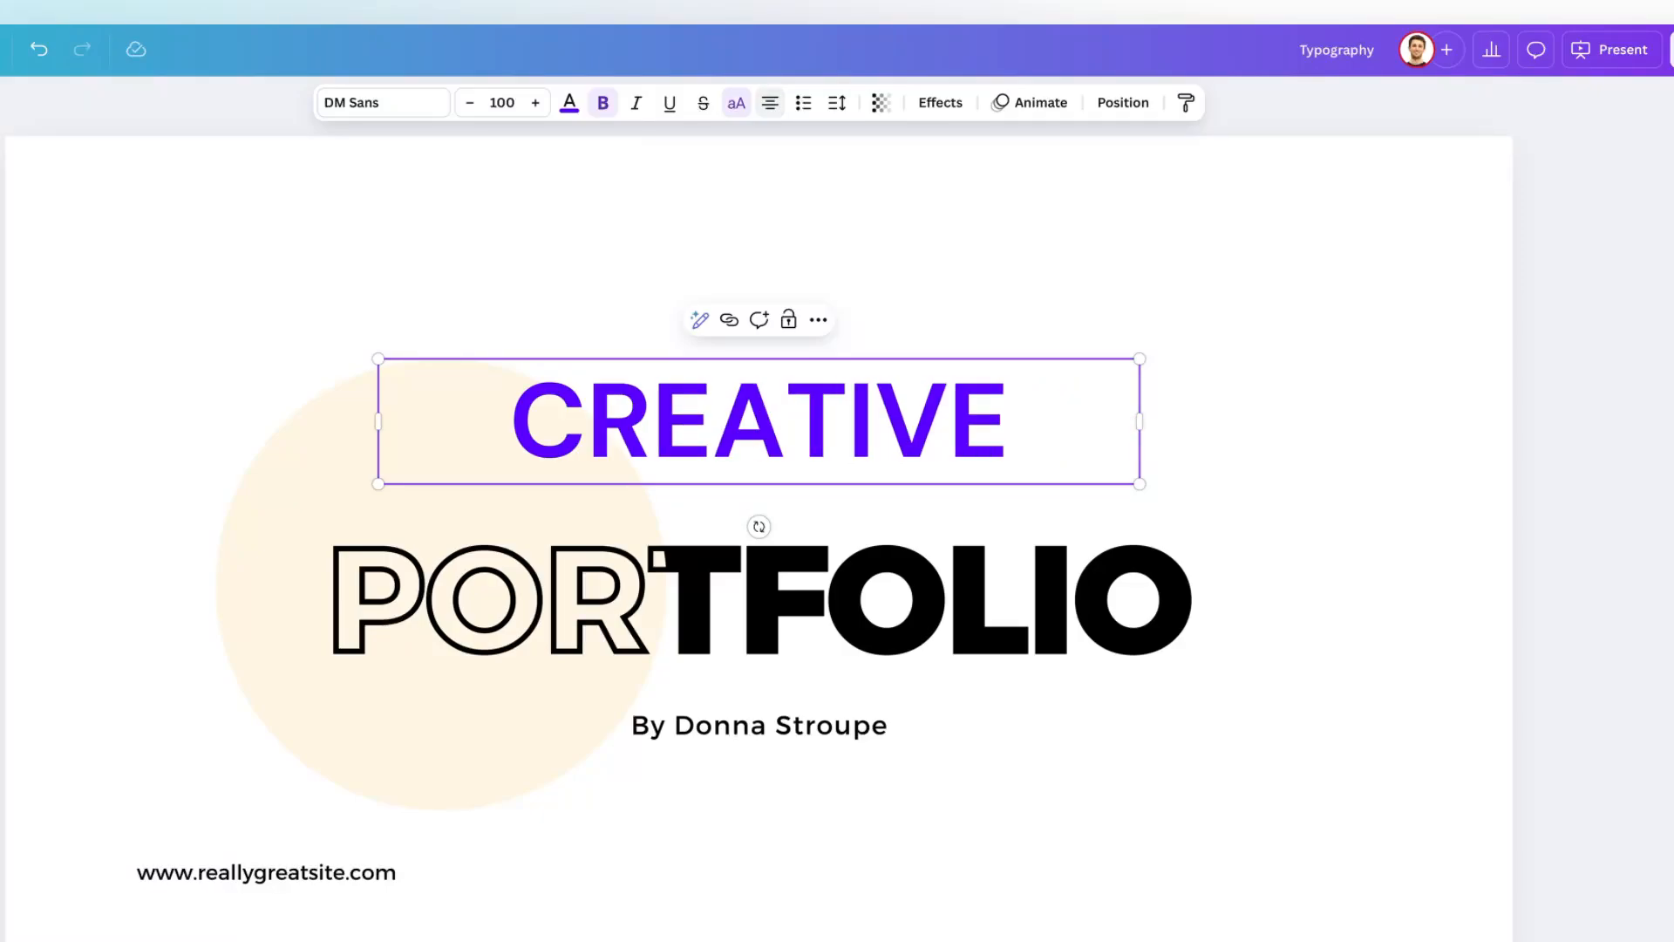
pyautogui.click(770, 103)
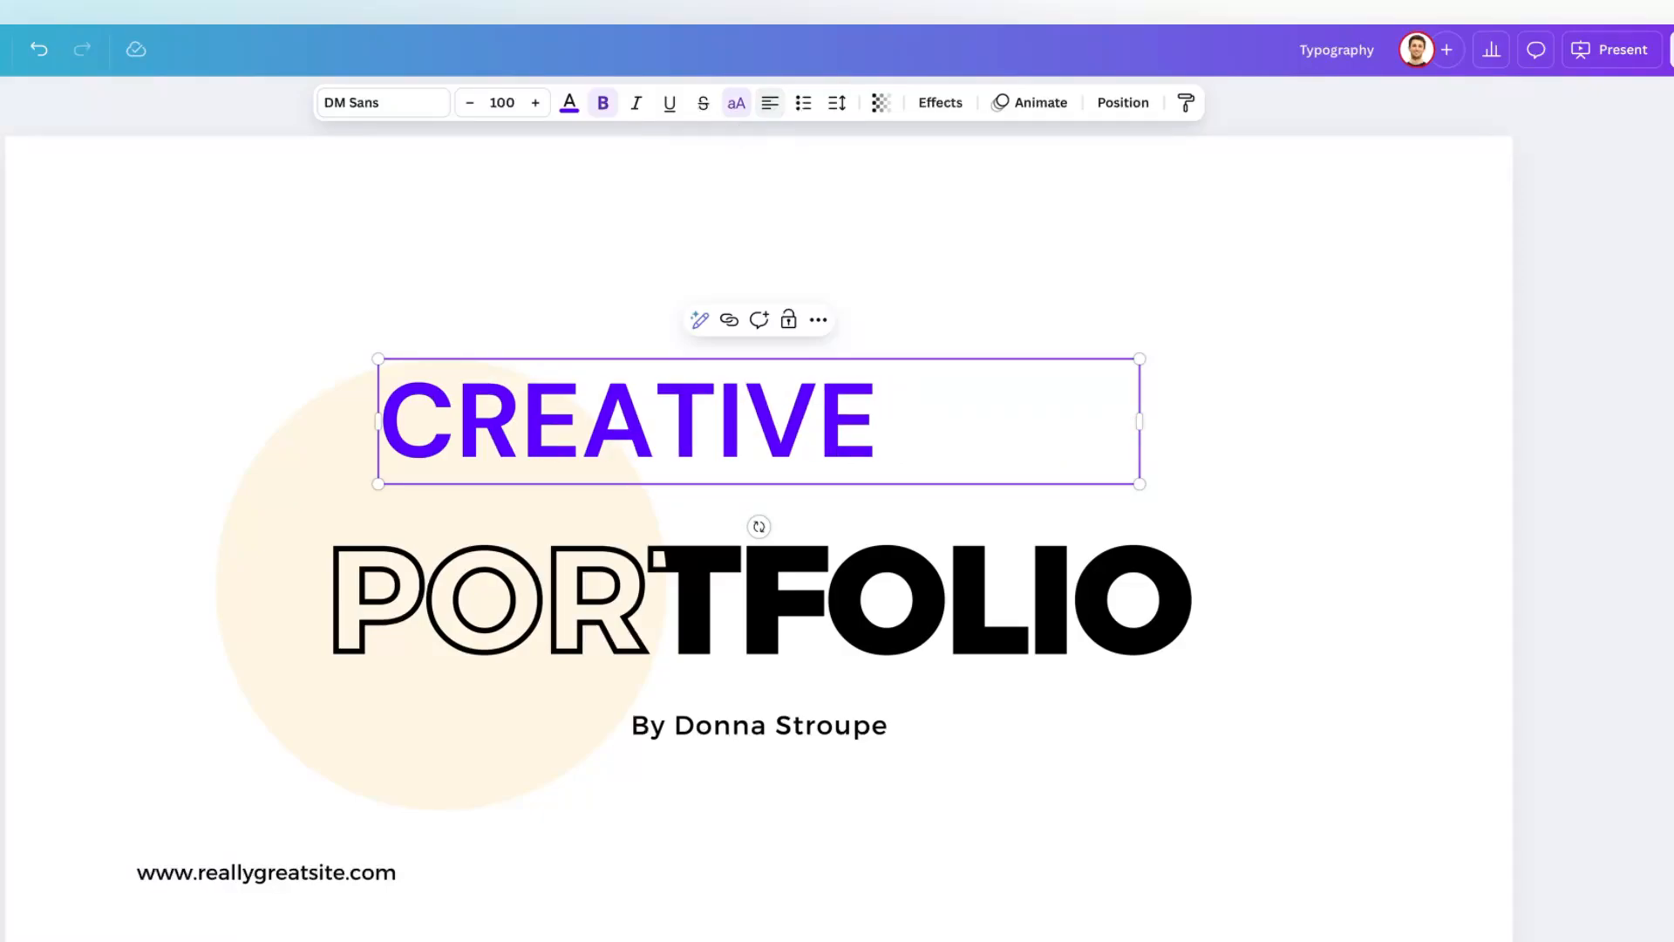
# Try bulleted list formatting on CREATIVE and undo it.
pyautogui.click(803, 102)
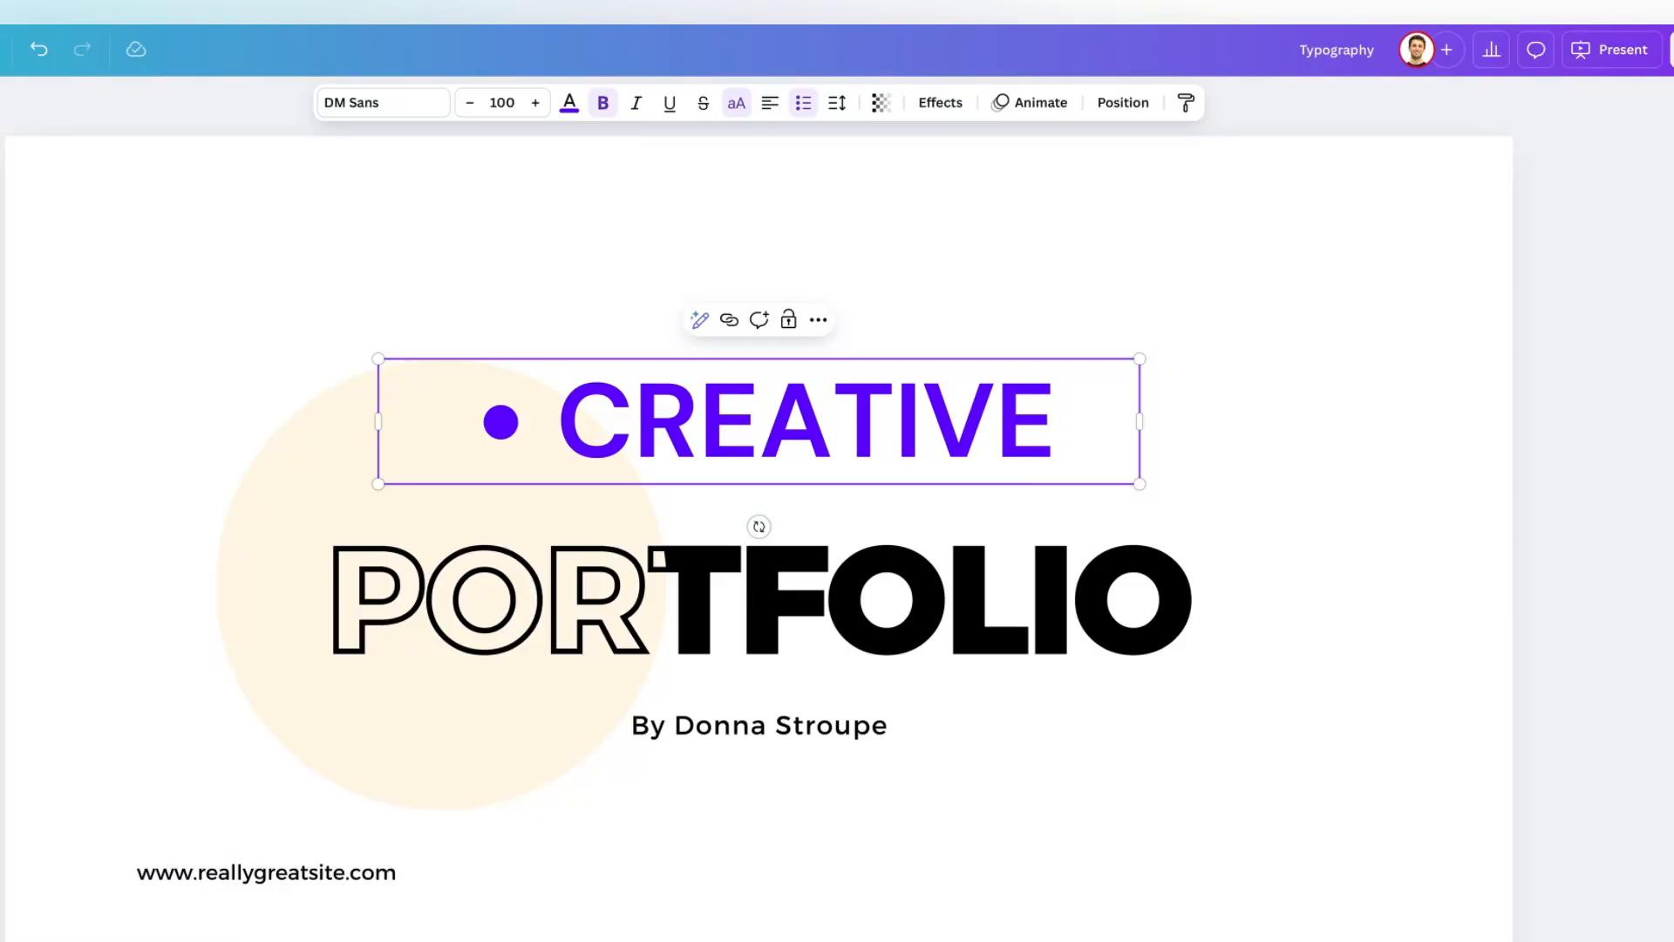
pyautogui.press('super+z')
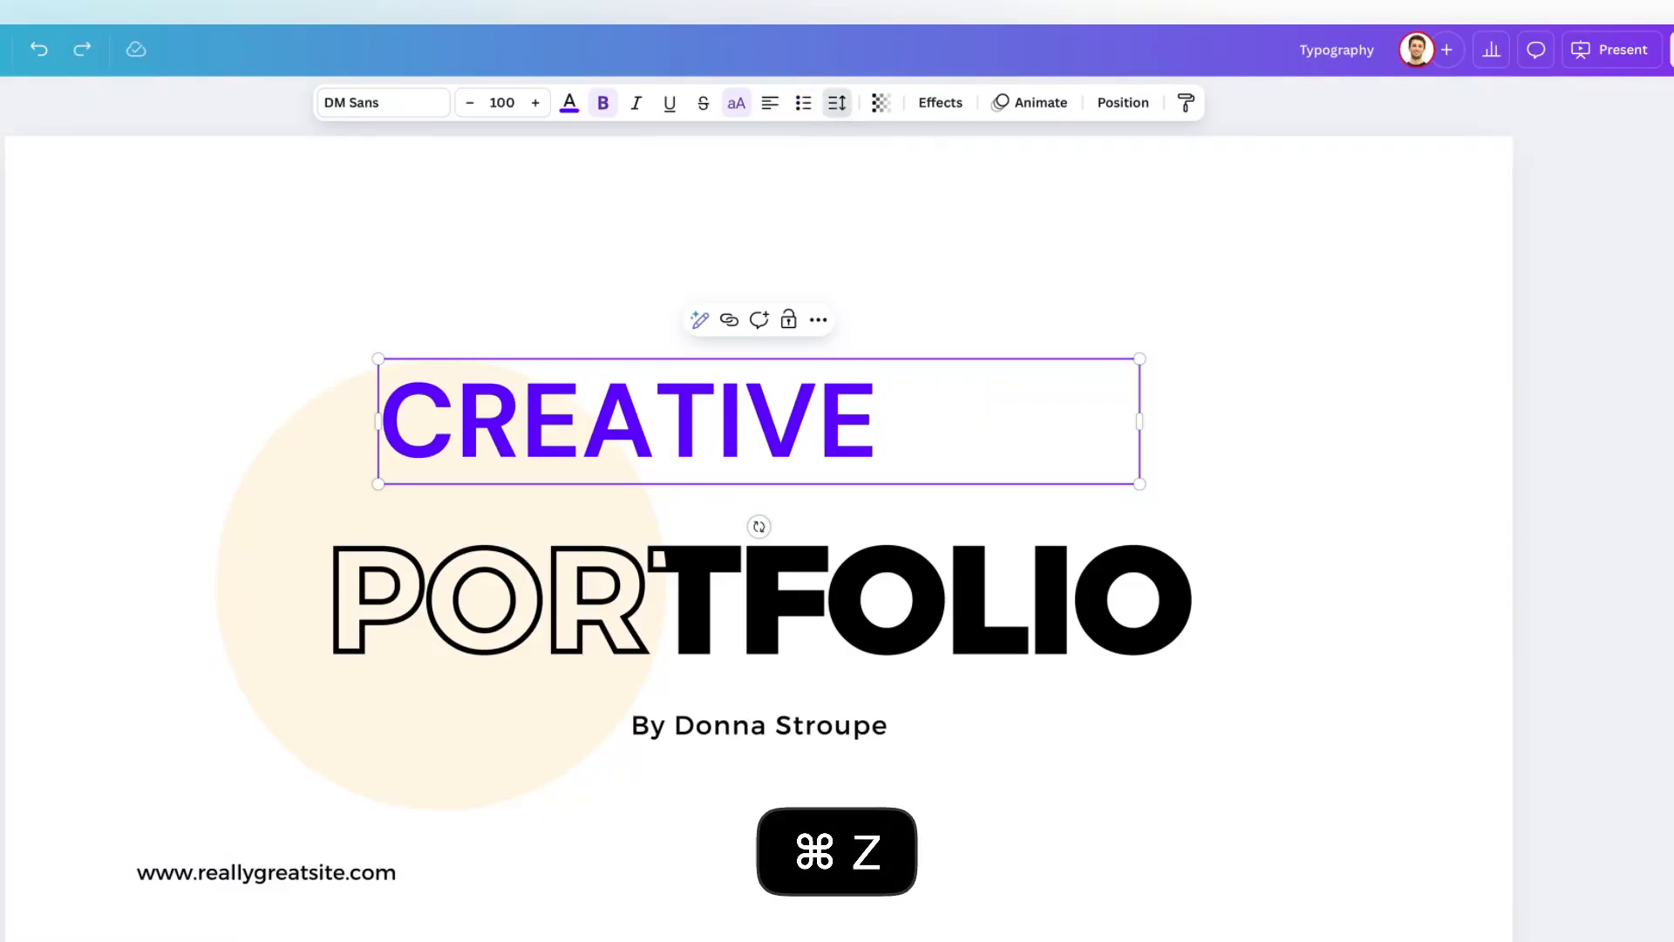
# Widen the letter spacing of CREATIVE to 309.
pyautogui.click(836, 104)
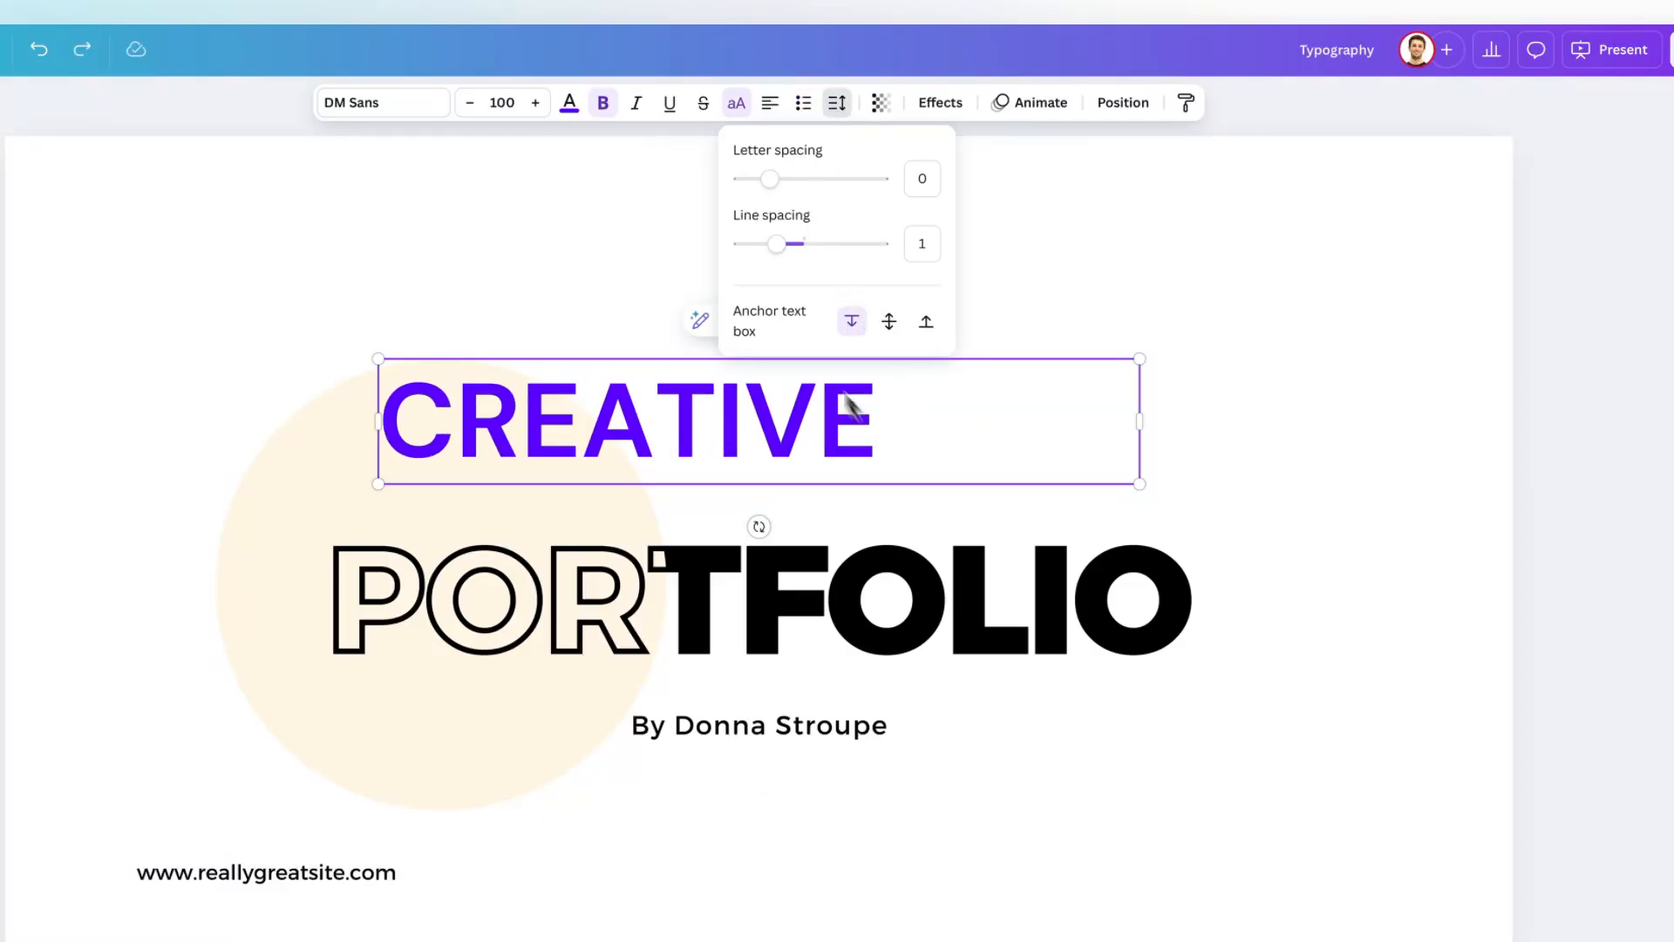
pyautogui.moveTo(779, 179); pyautogui.dragTo(812, 179)
# Duplicate the word CREATIVE as a second line in its text box and move the box up clear of PORTFOLIO.
pyautogui.doubleClick(1076, 427)
pyautogui.press('super+c')
pyautogui.press('Right')
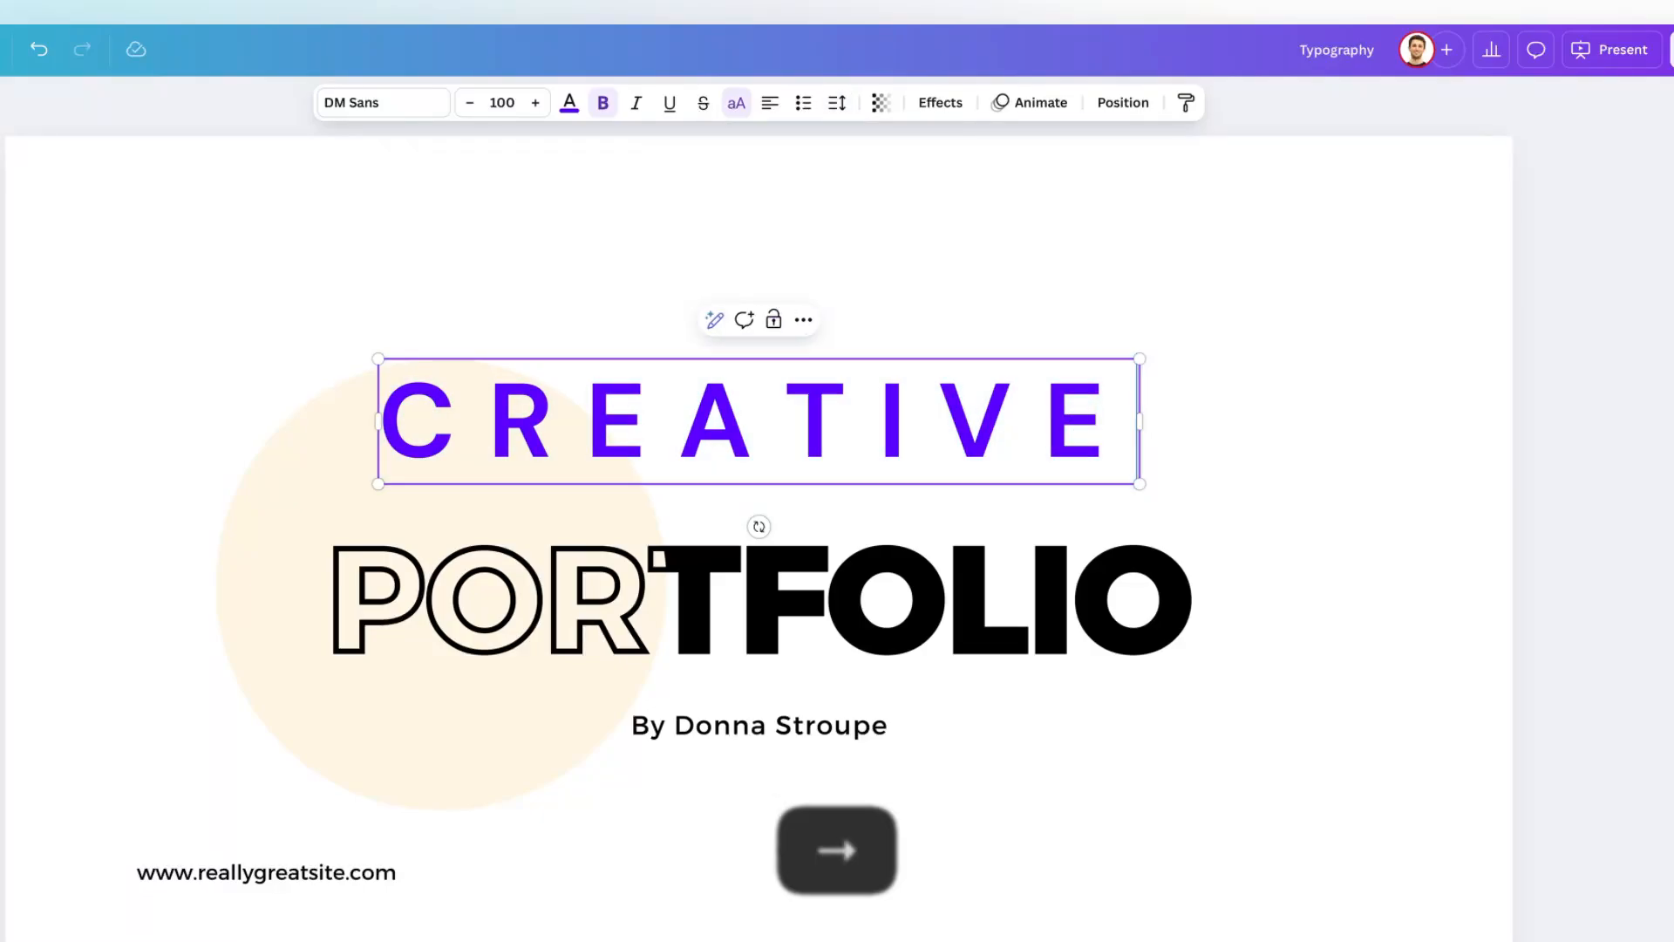
pyautogui.press('super+v')
pyautogui.moveTo(963, 423); pyautogui.dragTo(960, 292)
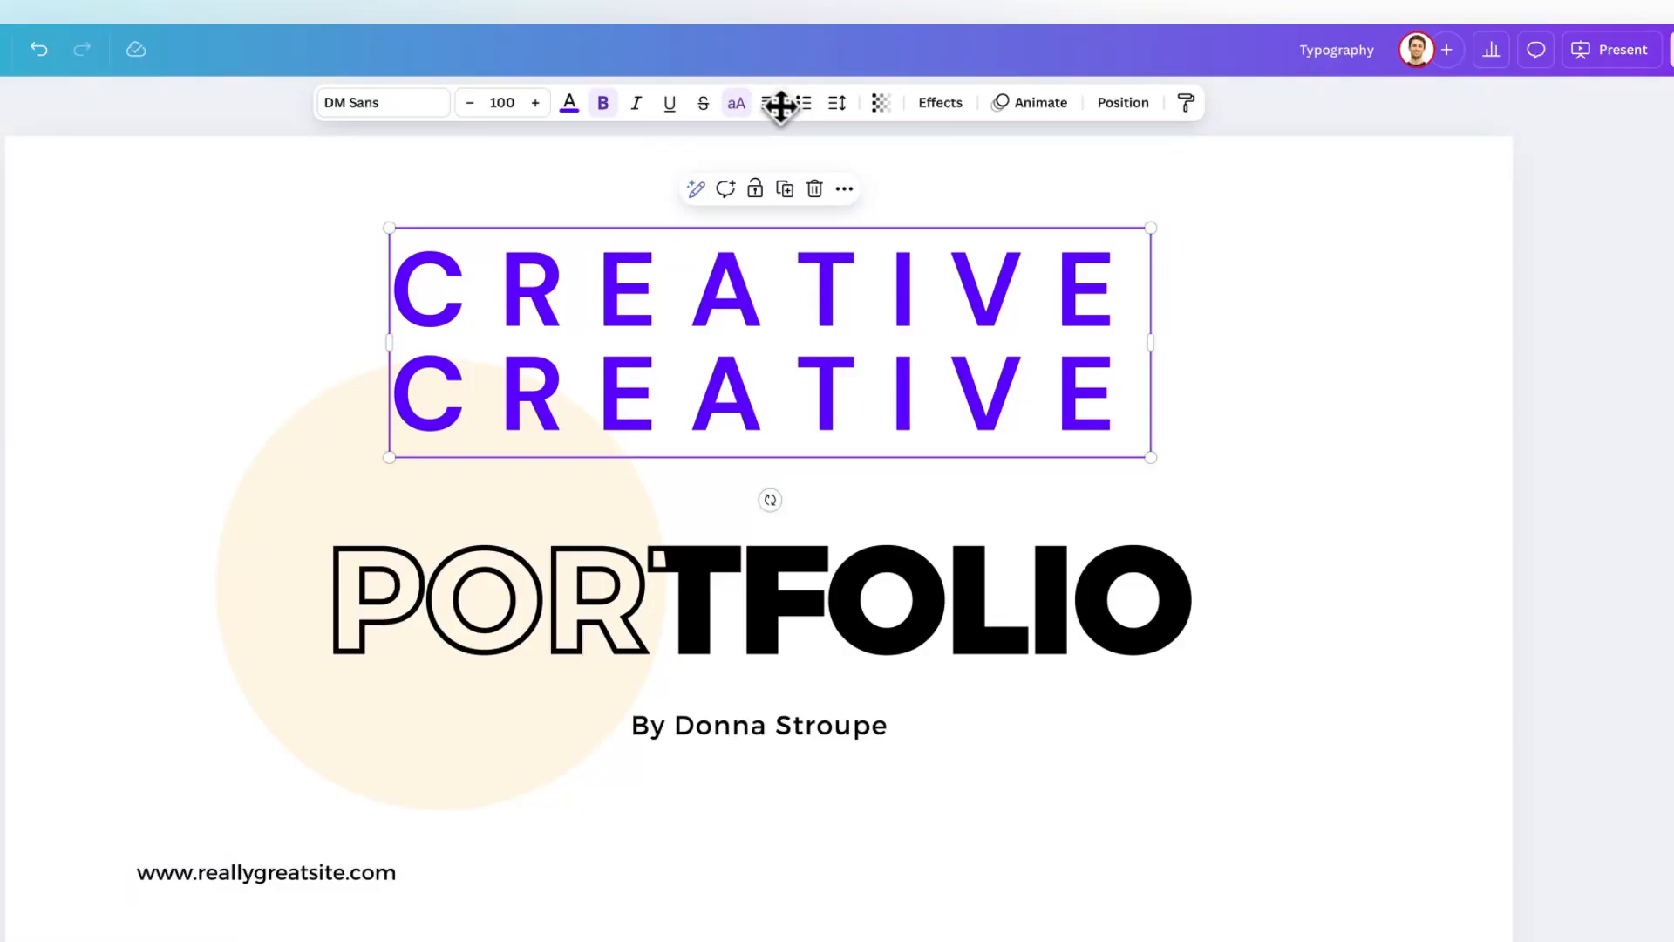
# Set the line spacing of the two CREATIVE lines to 1.4.
pyautogui.click(839, 106)
pyautogui.moveTo(777, 243)
pyautogui.mouseDown()
pyautogui.moveTo(844, 244)
pyautogui.moveTo(807, 250)
pyautogui.mouseUp()
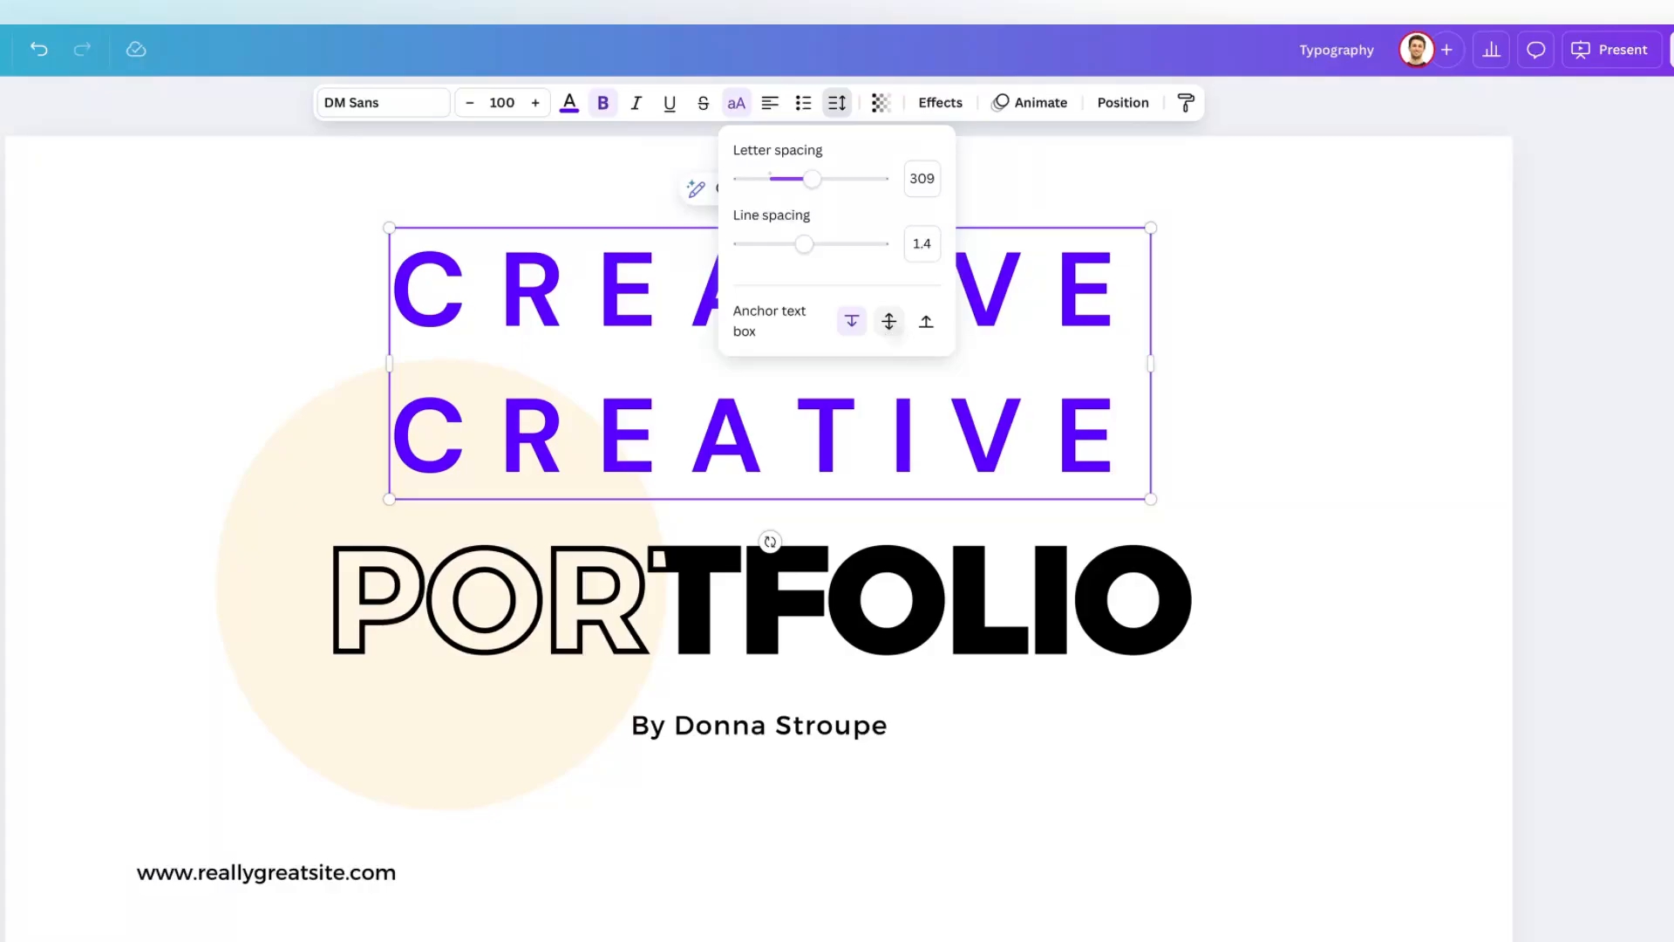
pyautogui.click(926, 329)
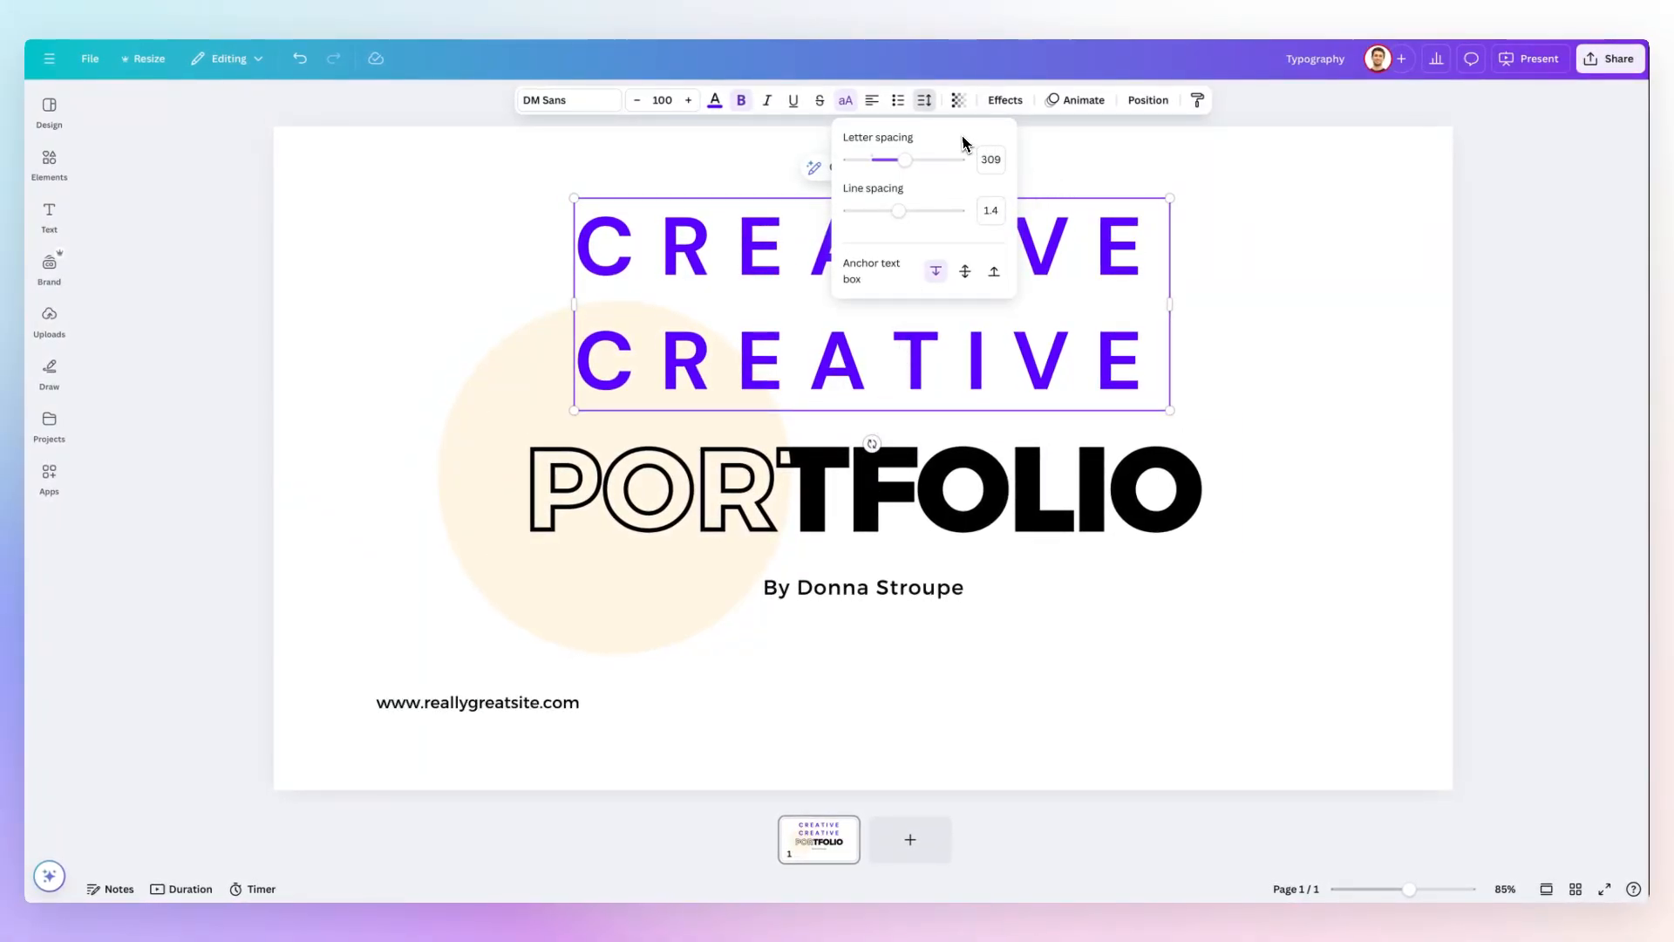
# Delete the duplicate second line from the CREATIVE text box.
pyautogui.click(988, 353)
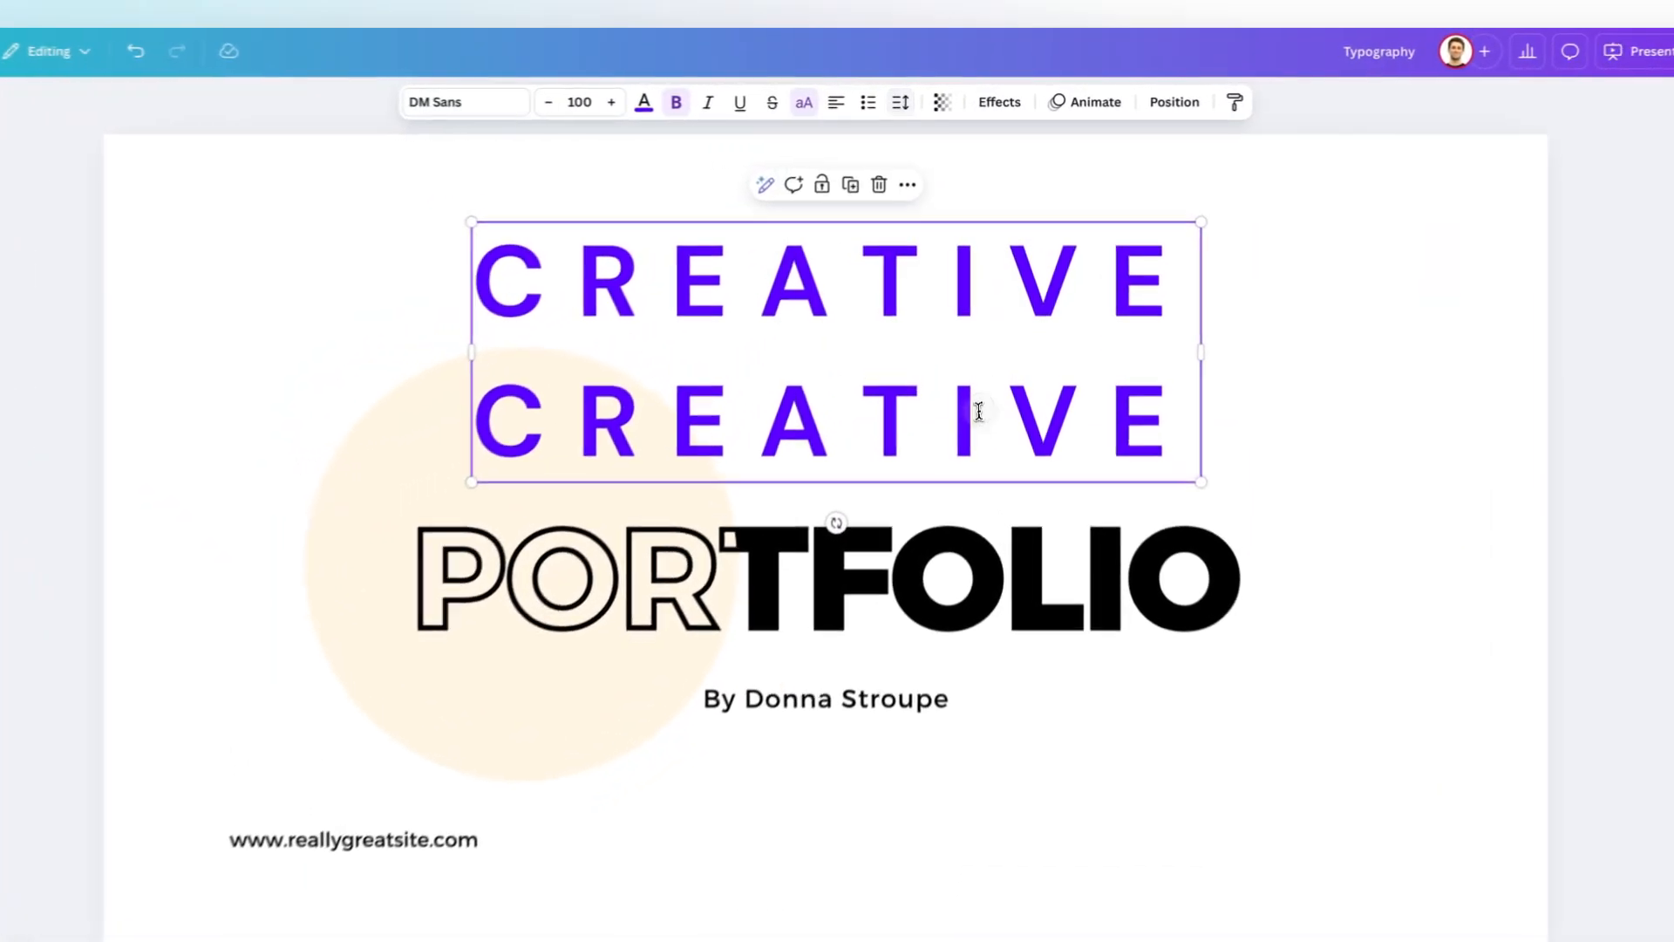
pyautogui.tripleClick(978, 411)
pyautogui.press('BackSpace')
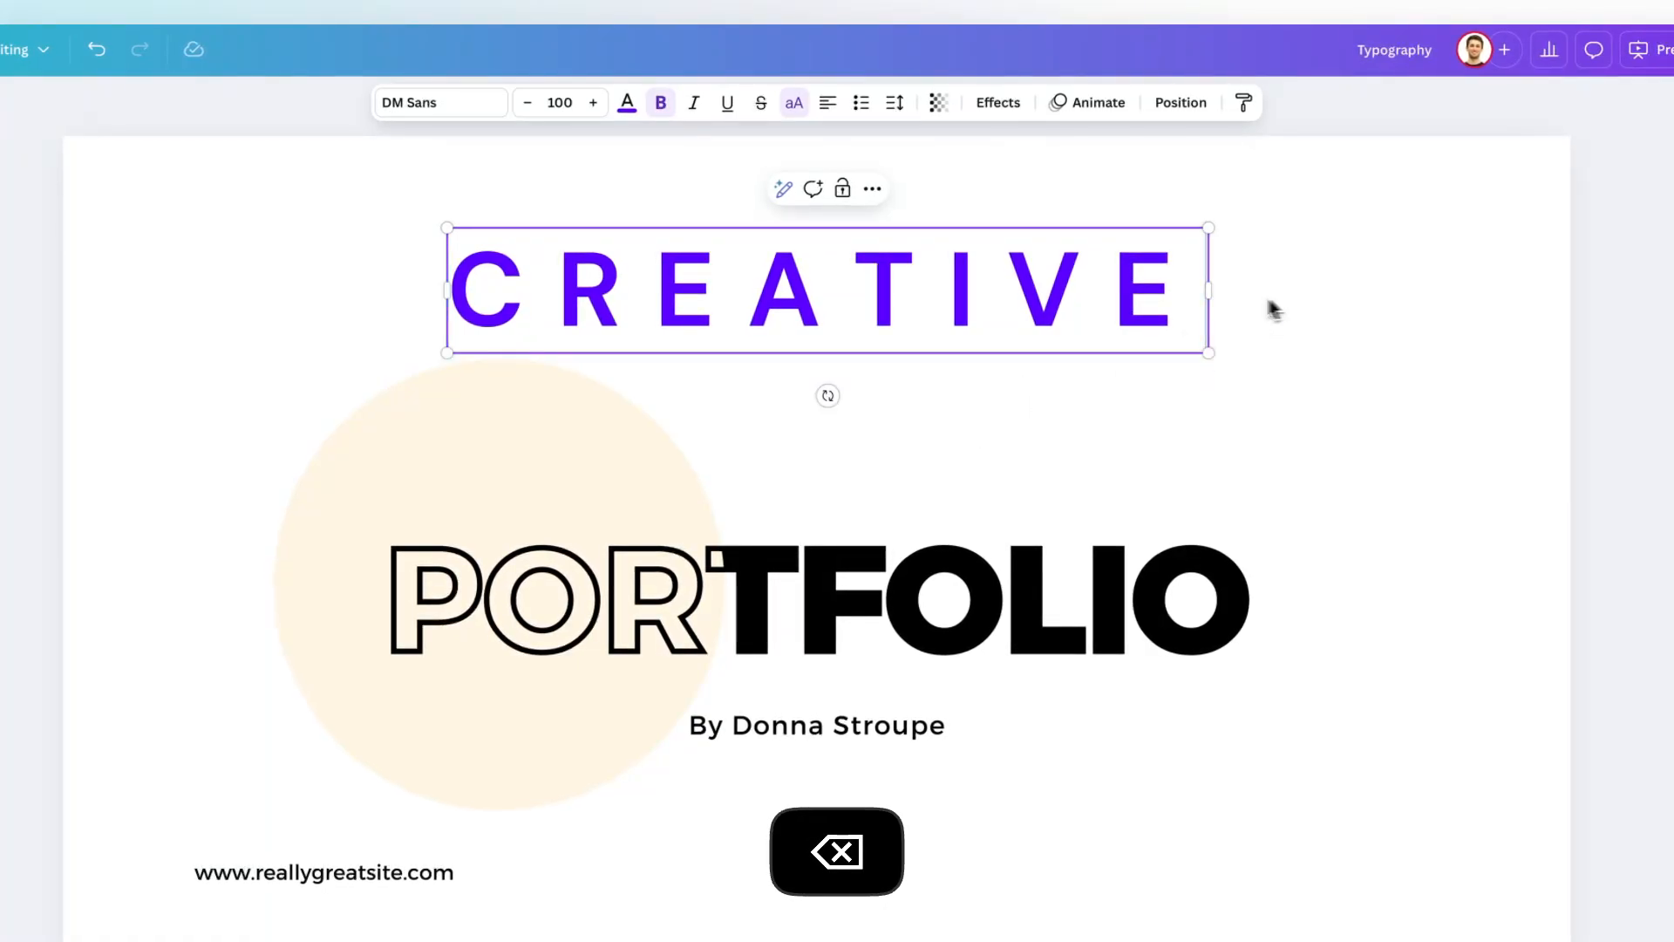
# Move the CREATIVE text box down to just above PORTFOLIO and try its transparency adjustment.
pyautogui.click(1270, 236)
pyautogui.moveTo(1038, 284); pyautogui.dragTo(1035, 375)
pyautogui.click(939, 102)
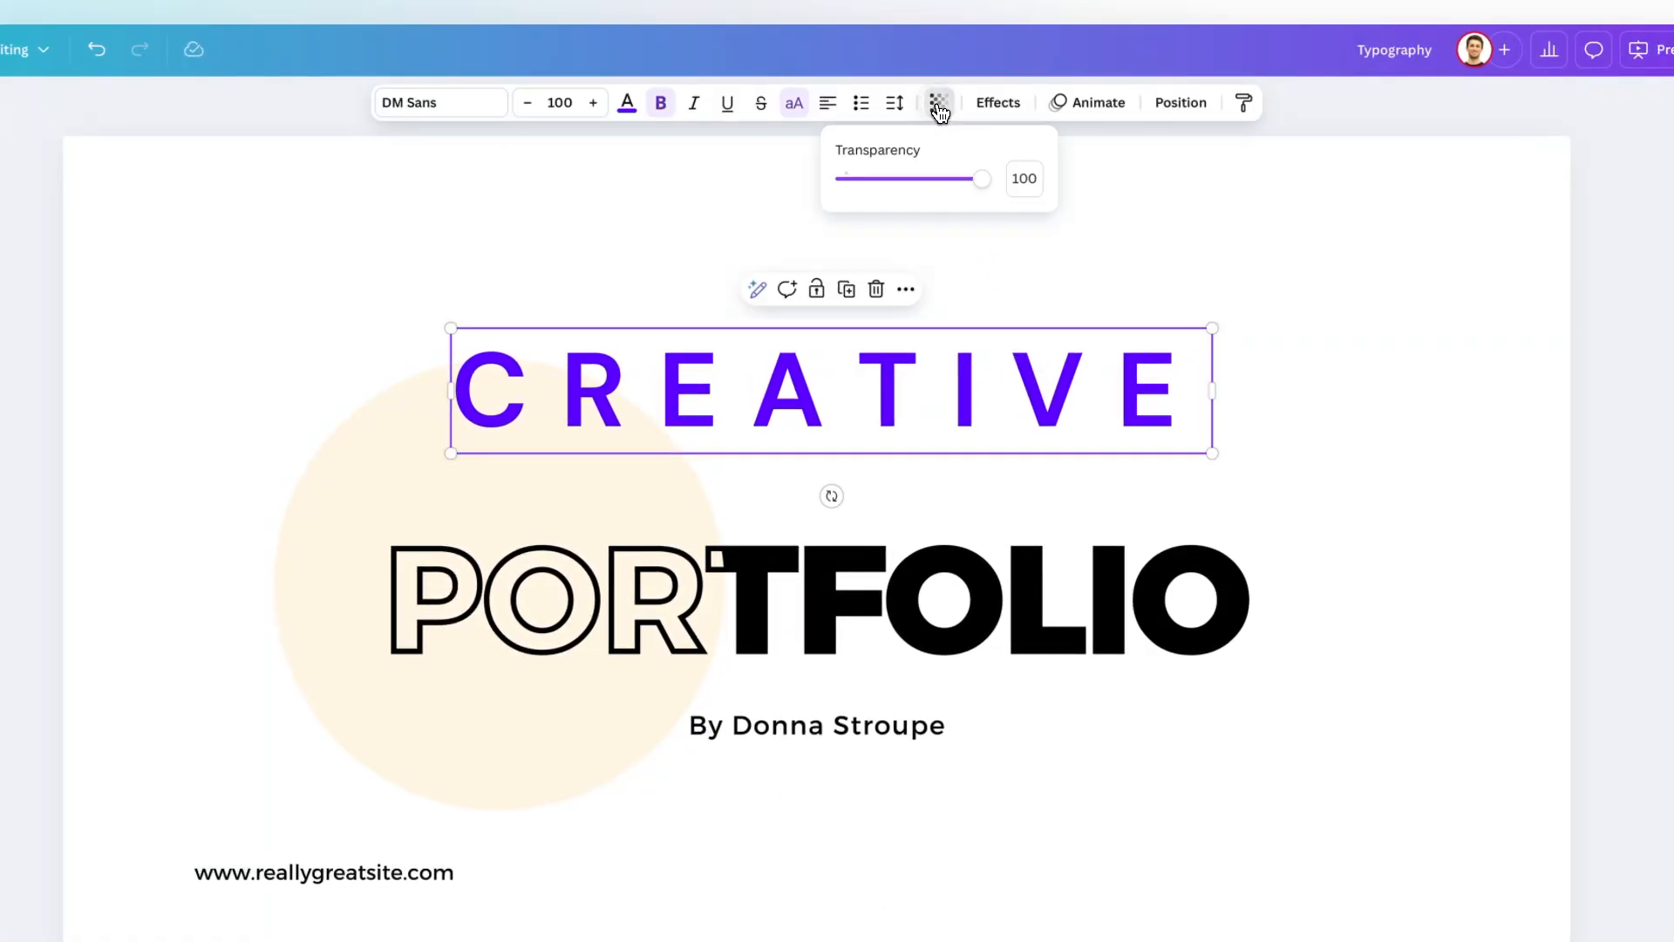
pyautogui.moveTo(982, 178)
pyautogui.mouseDown()
pyautogui.moveTo(815, 194)
pyautogui.moveTo(994, 181)
pyautogui.mouseUp()
# Try the Echo, Shadow, Lift, Hollow, Splice, Outline, Glitch and Neon effects on CREATIVE.
pyautogui.click(1001, 104)
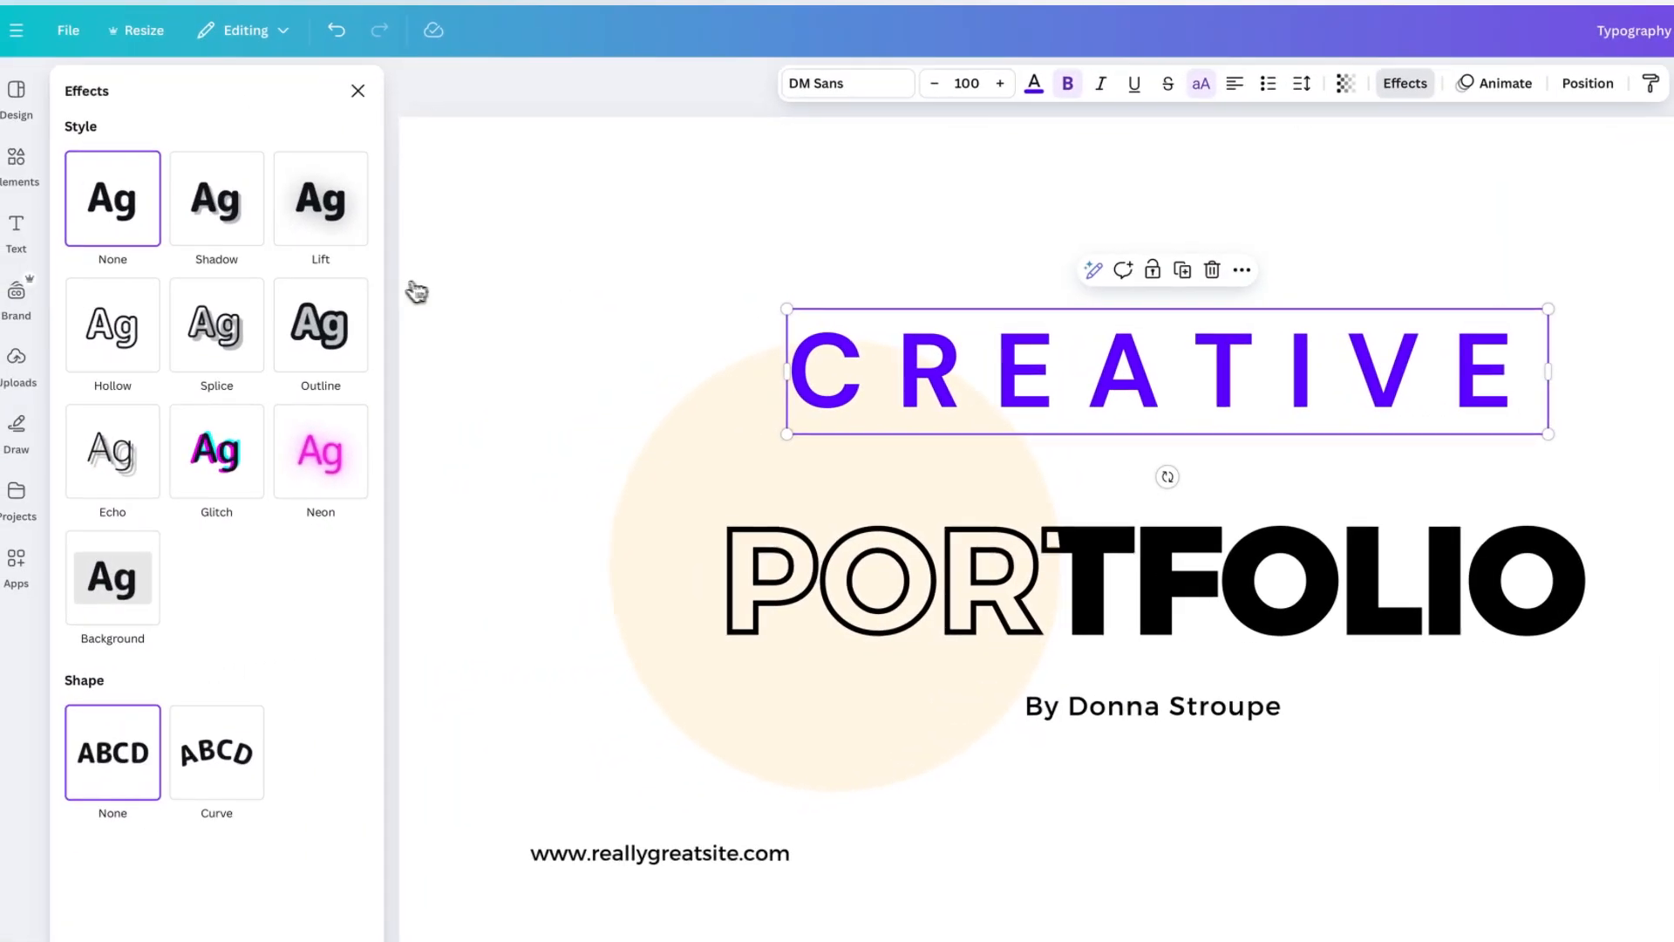
pyautogui.click(111, 460)
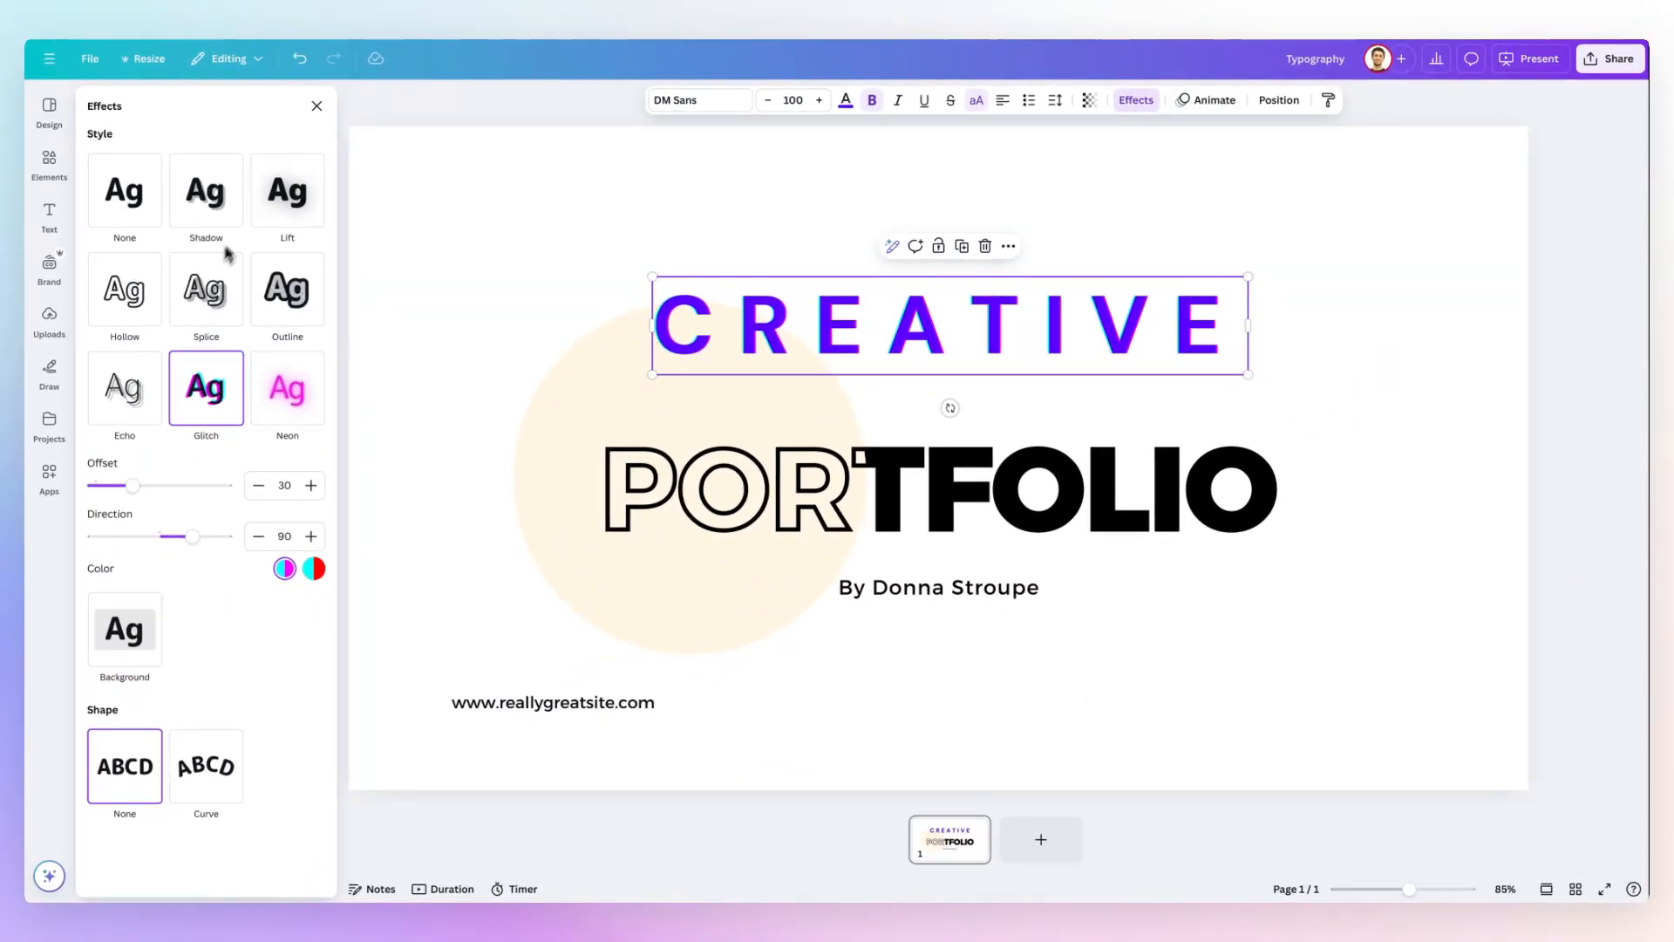
pyautogui.click(206, 192)
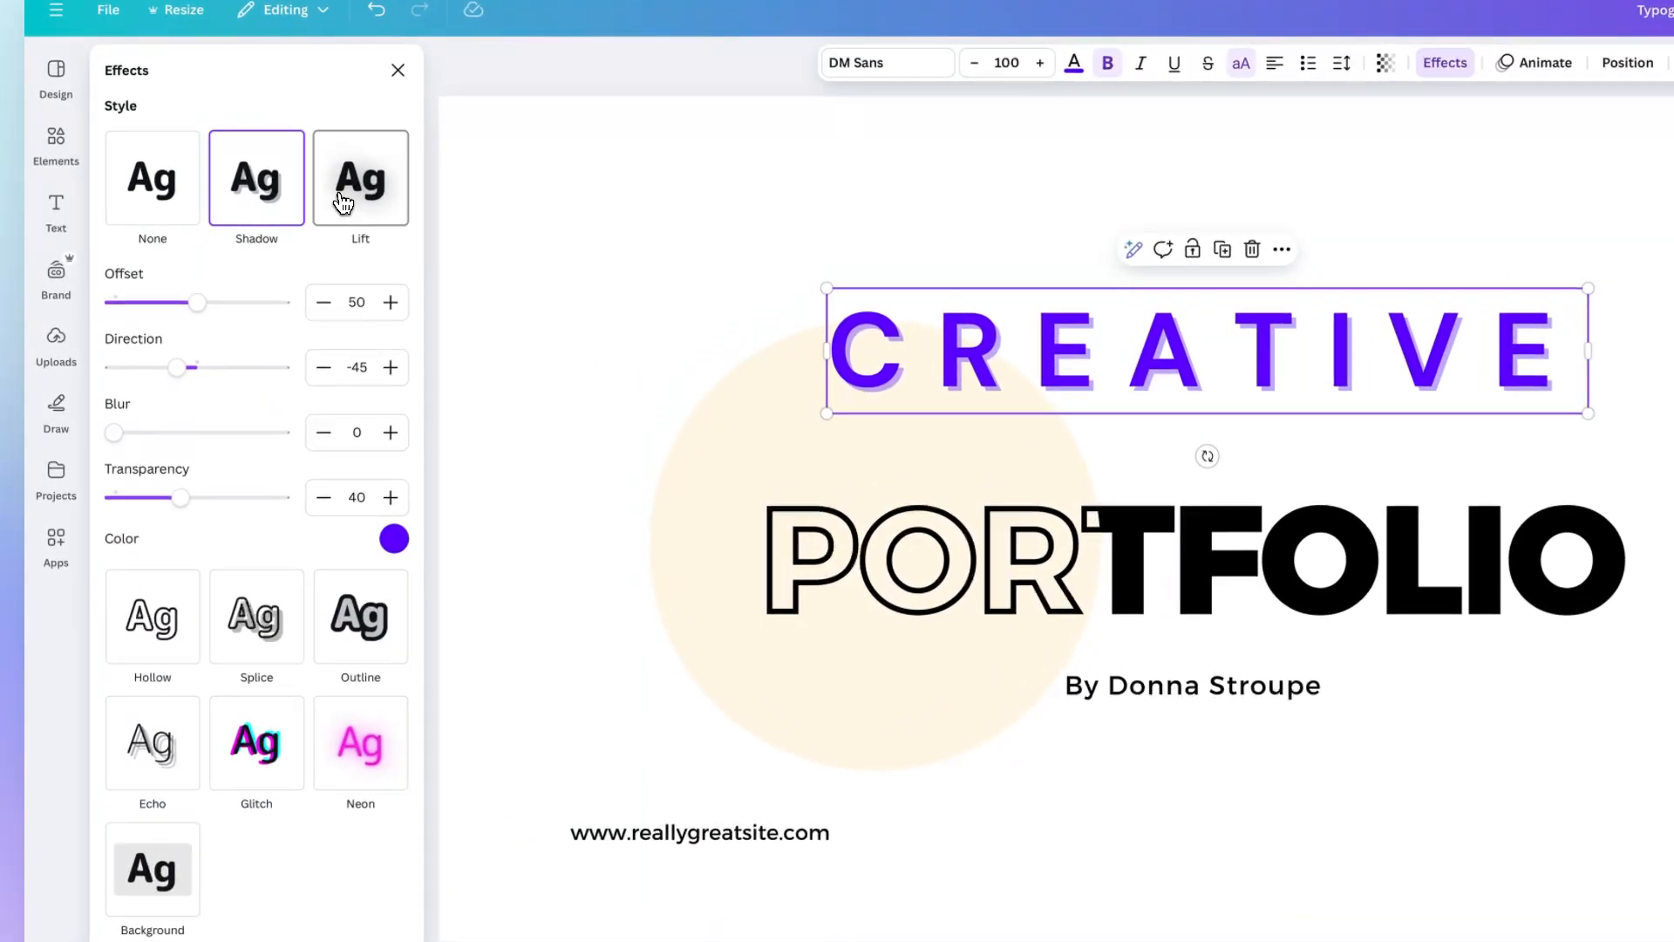
pyautogui.click(345, 201)
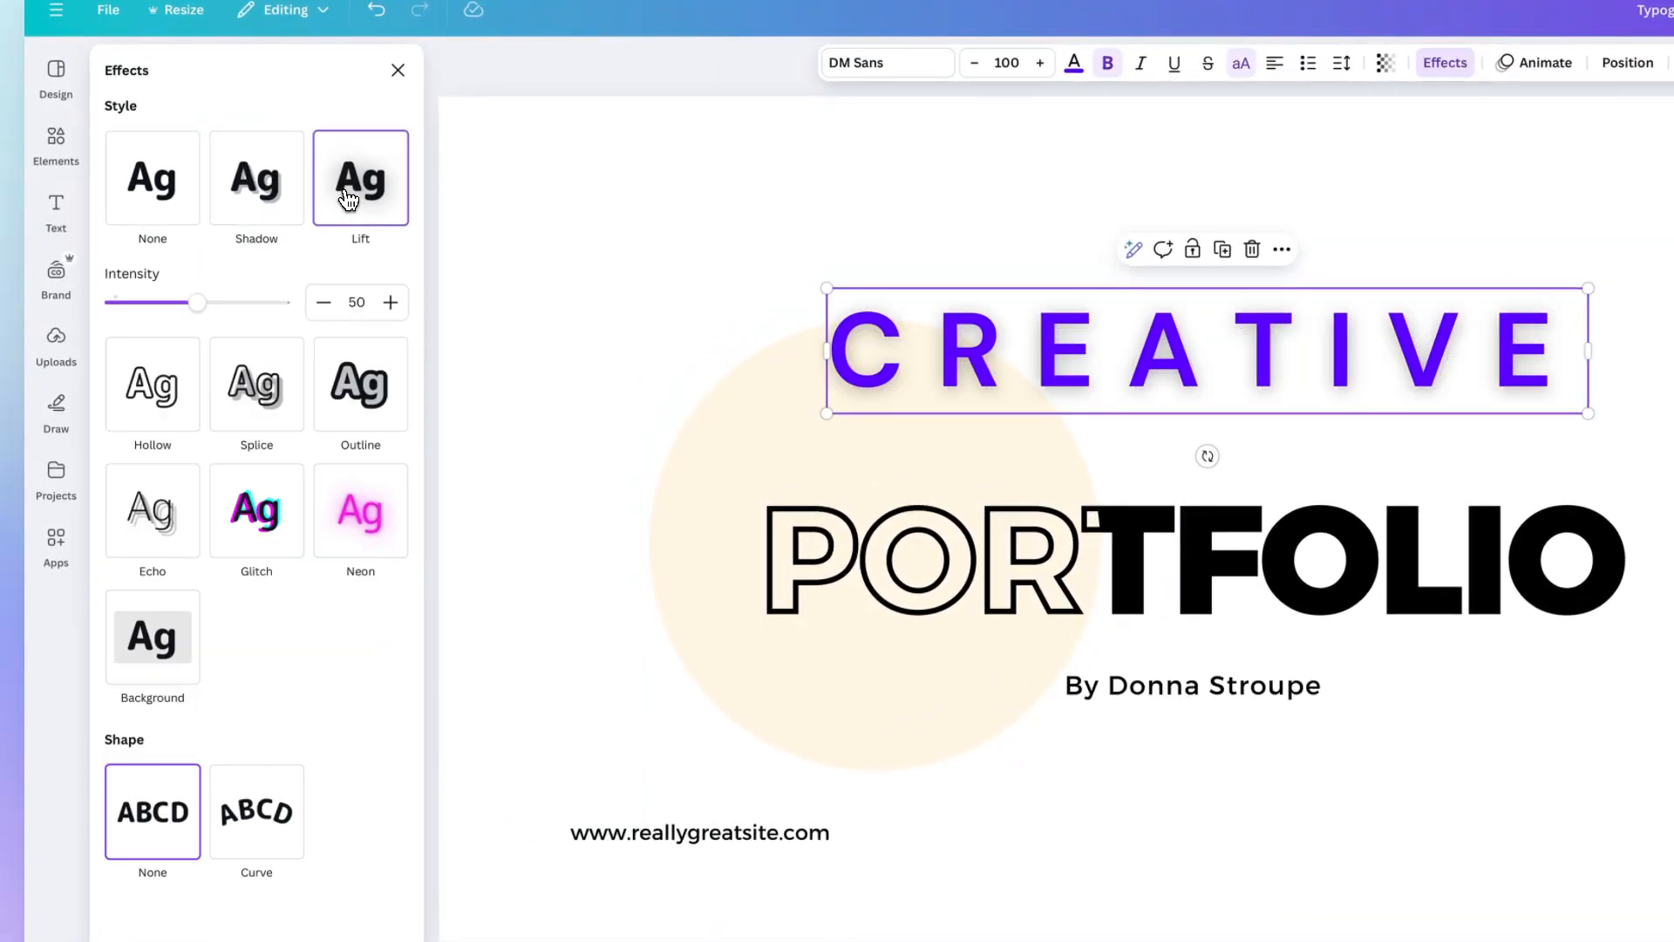
pyautogui.click(177, 375)
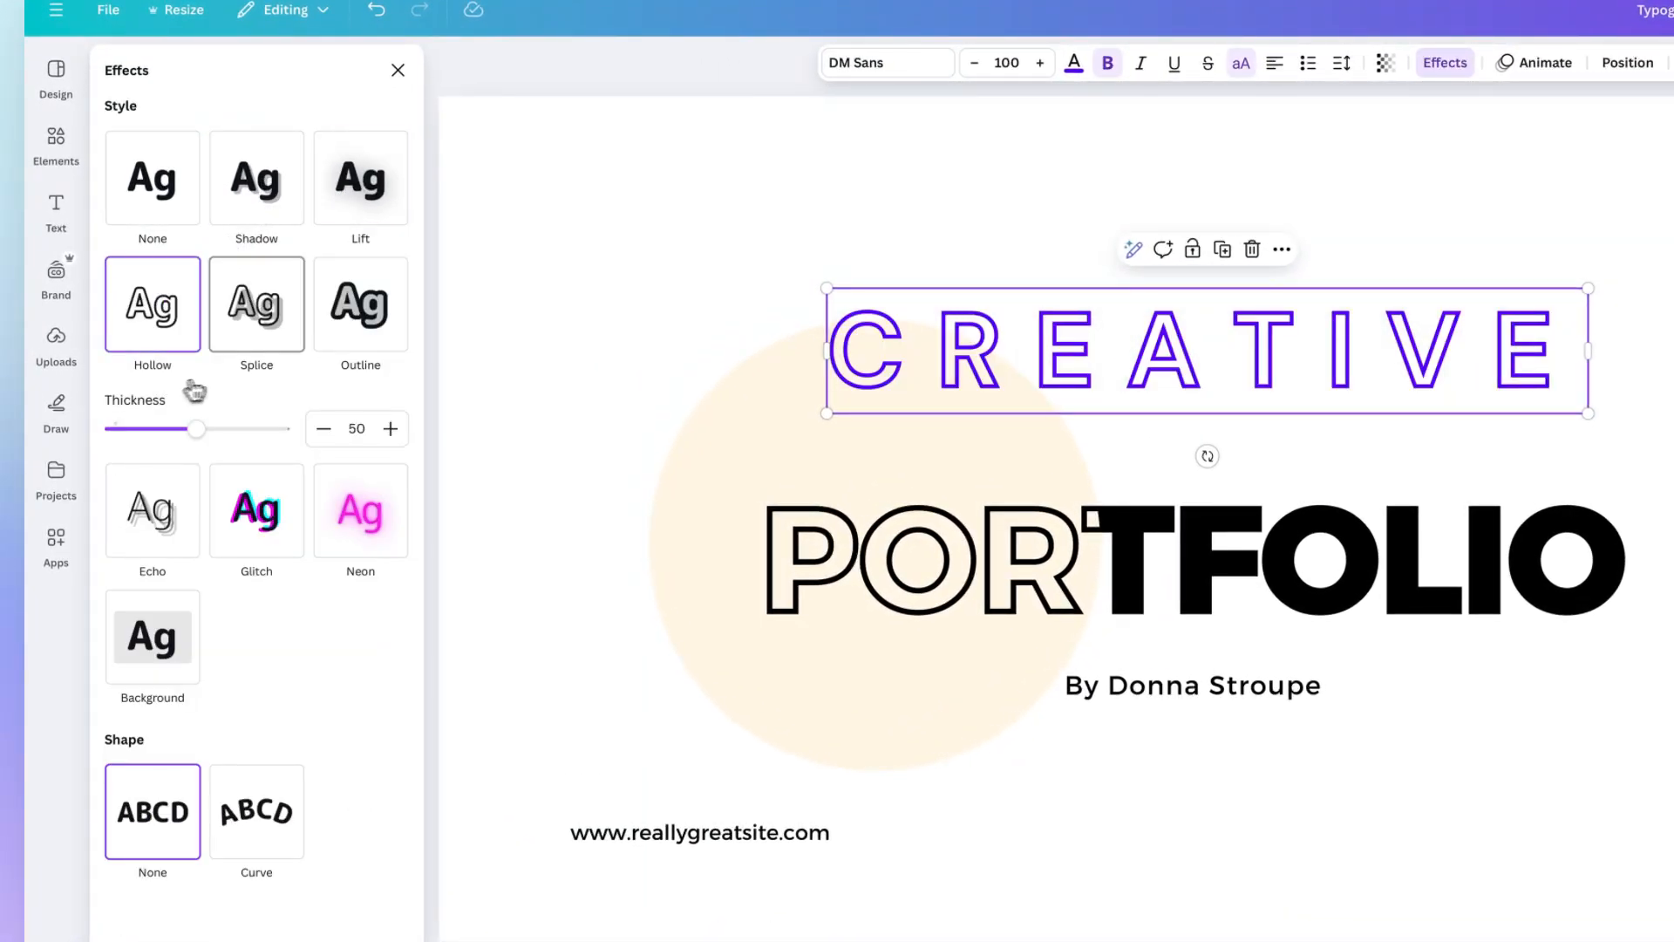
pyautogui.click(273, 325)
pyautogui.click(347, 311)
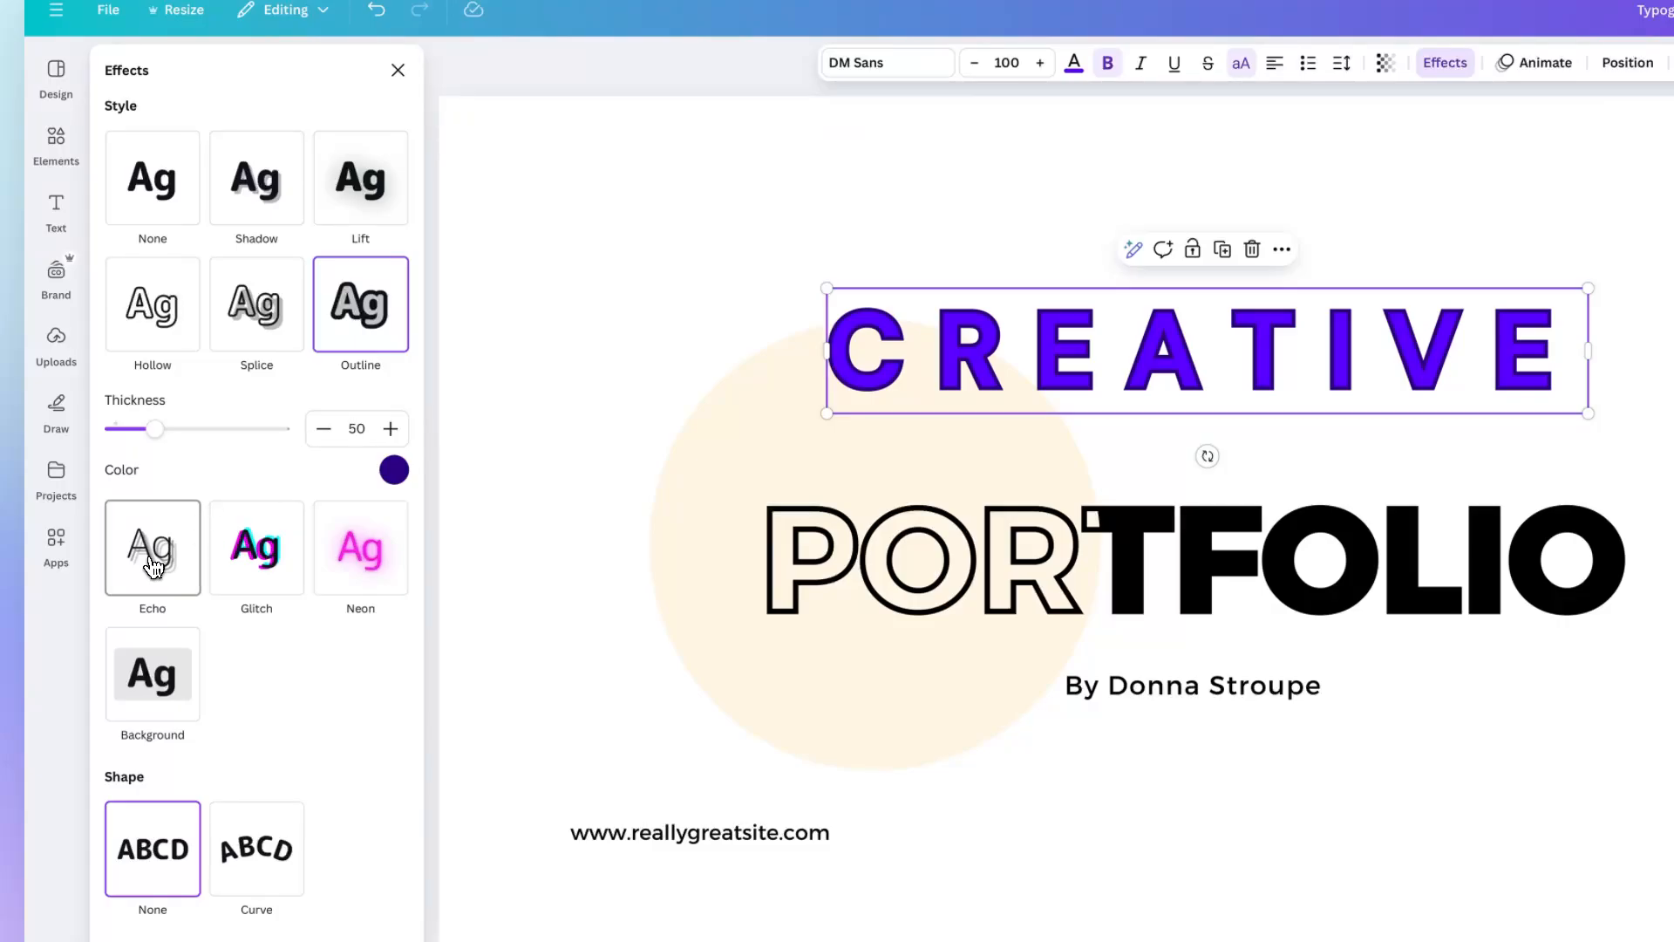
pyautogui.click(154, 562)
pyautogui.click(258, 434)
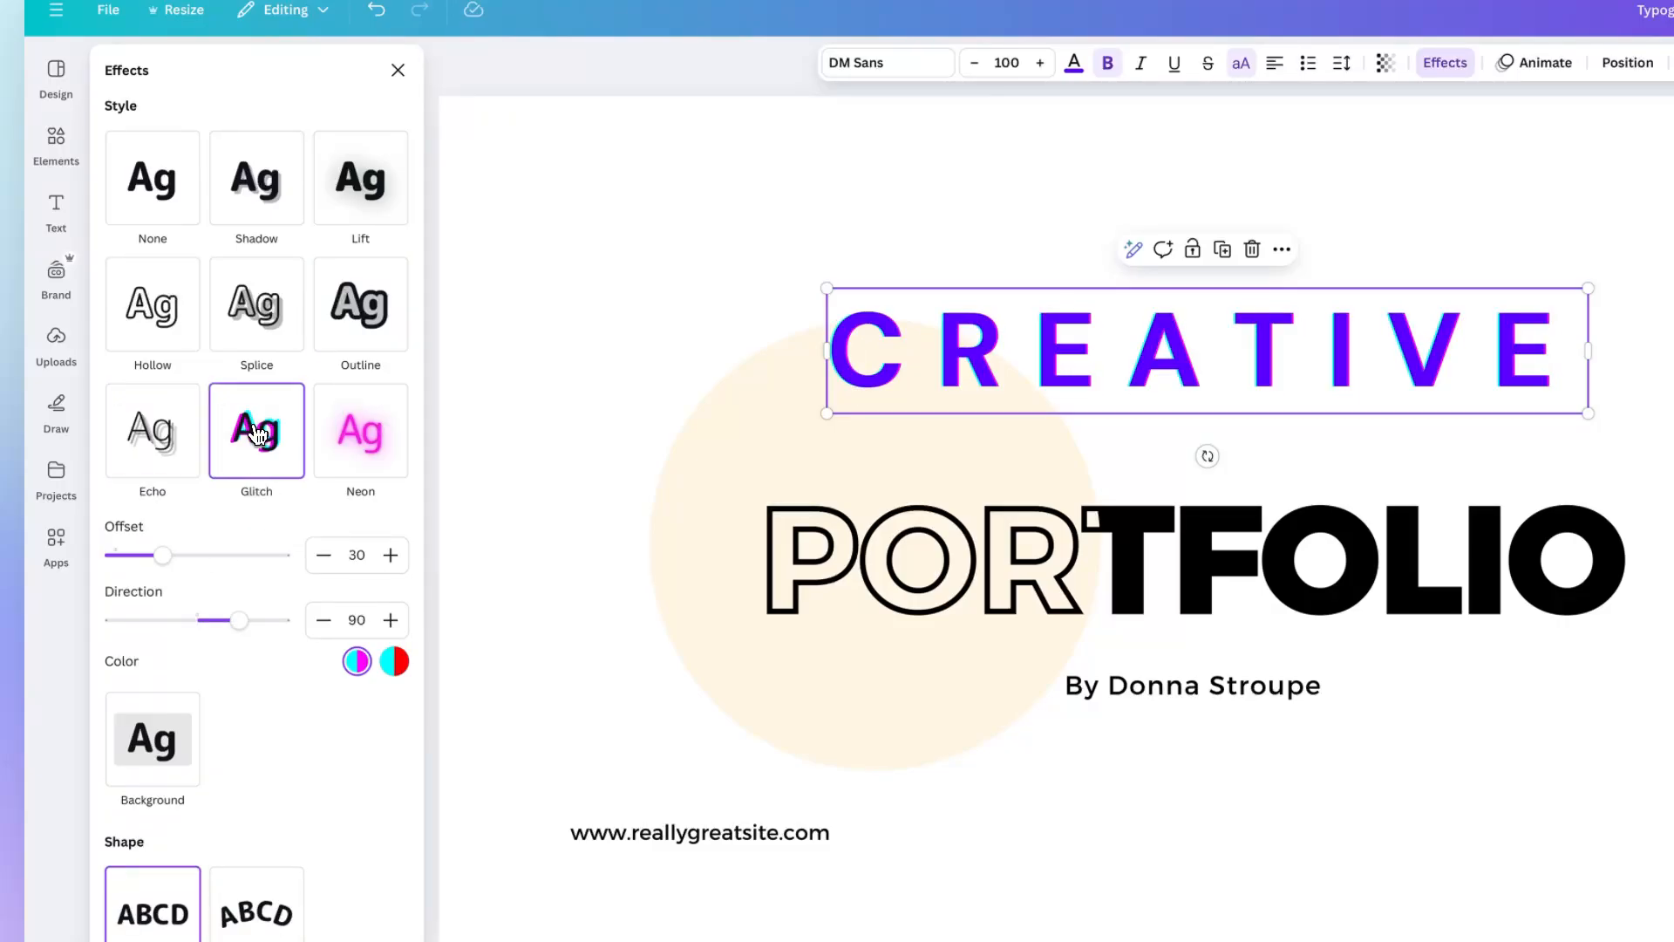
pyautogui.click(362, 443)
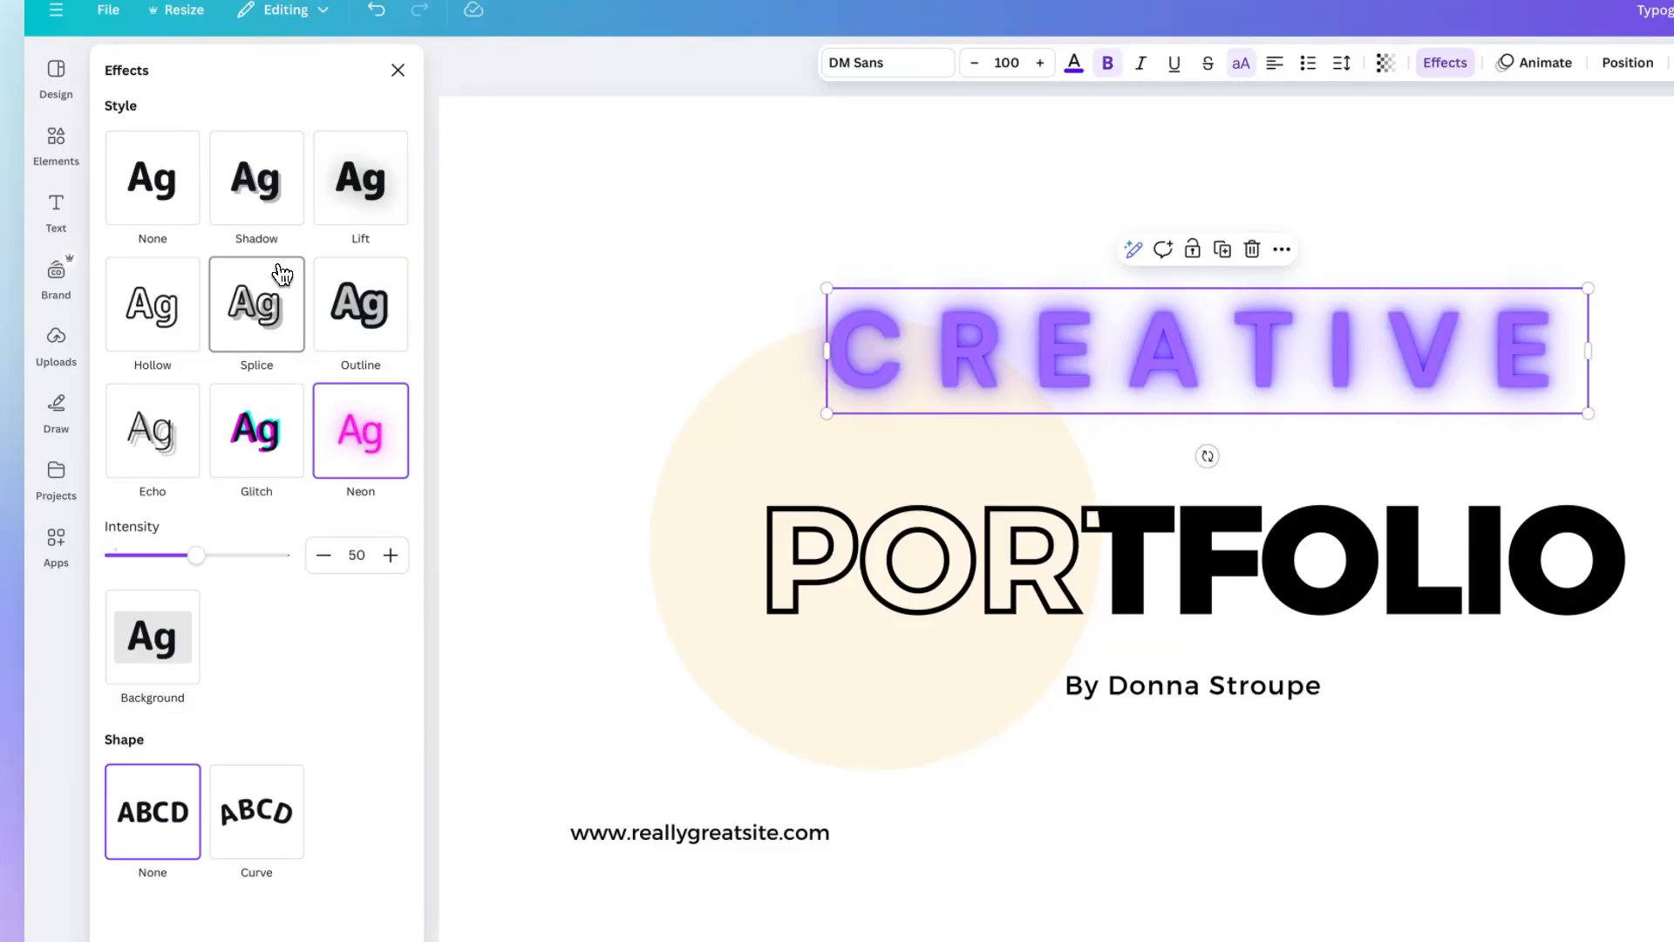
# Apply the Shadow effect to CREATIVE with offset 74 and direction 18.
pyautogui.click(247, 196)
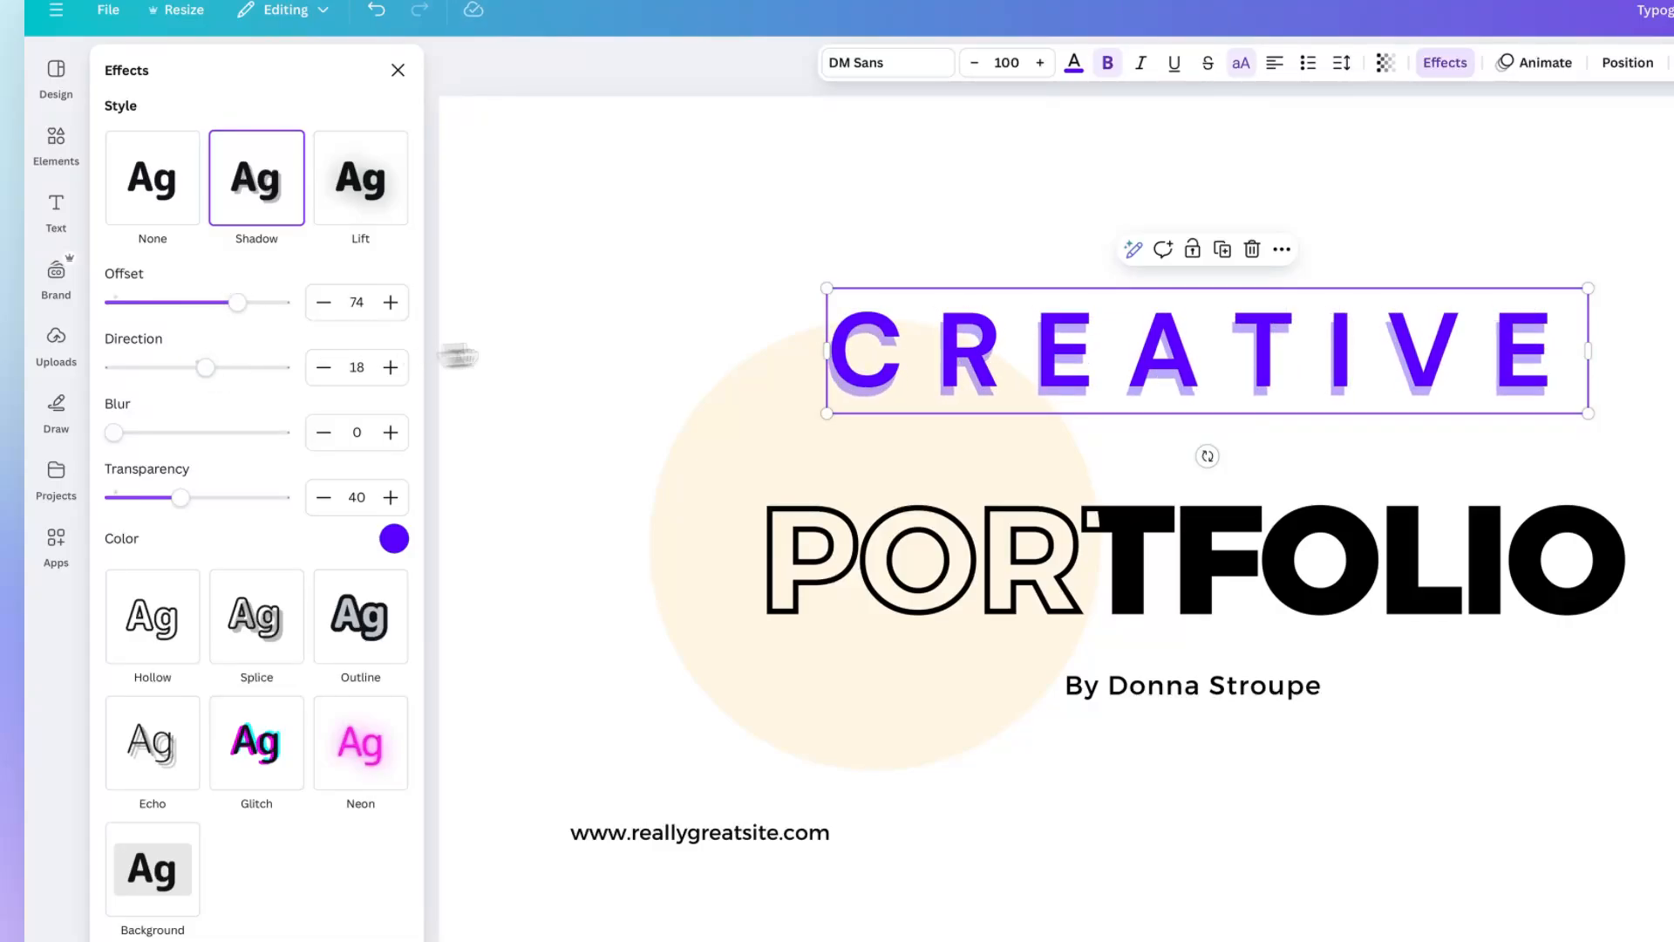
# Try text animations such as Ascend, Merge and Roll on CREATIVE.
pyautogui.click(1535, 62)
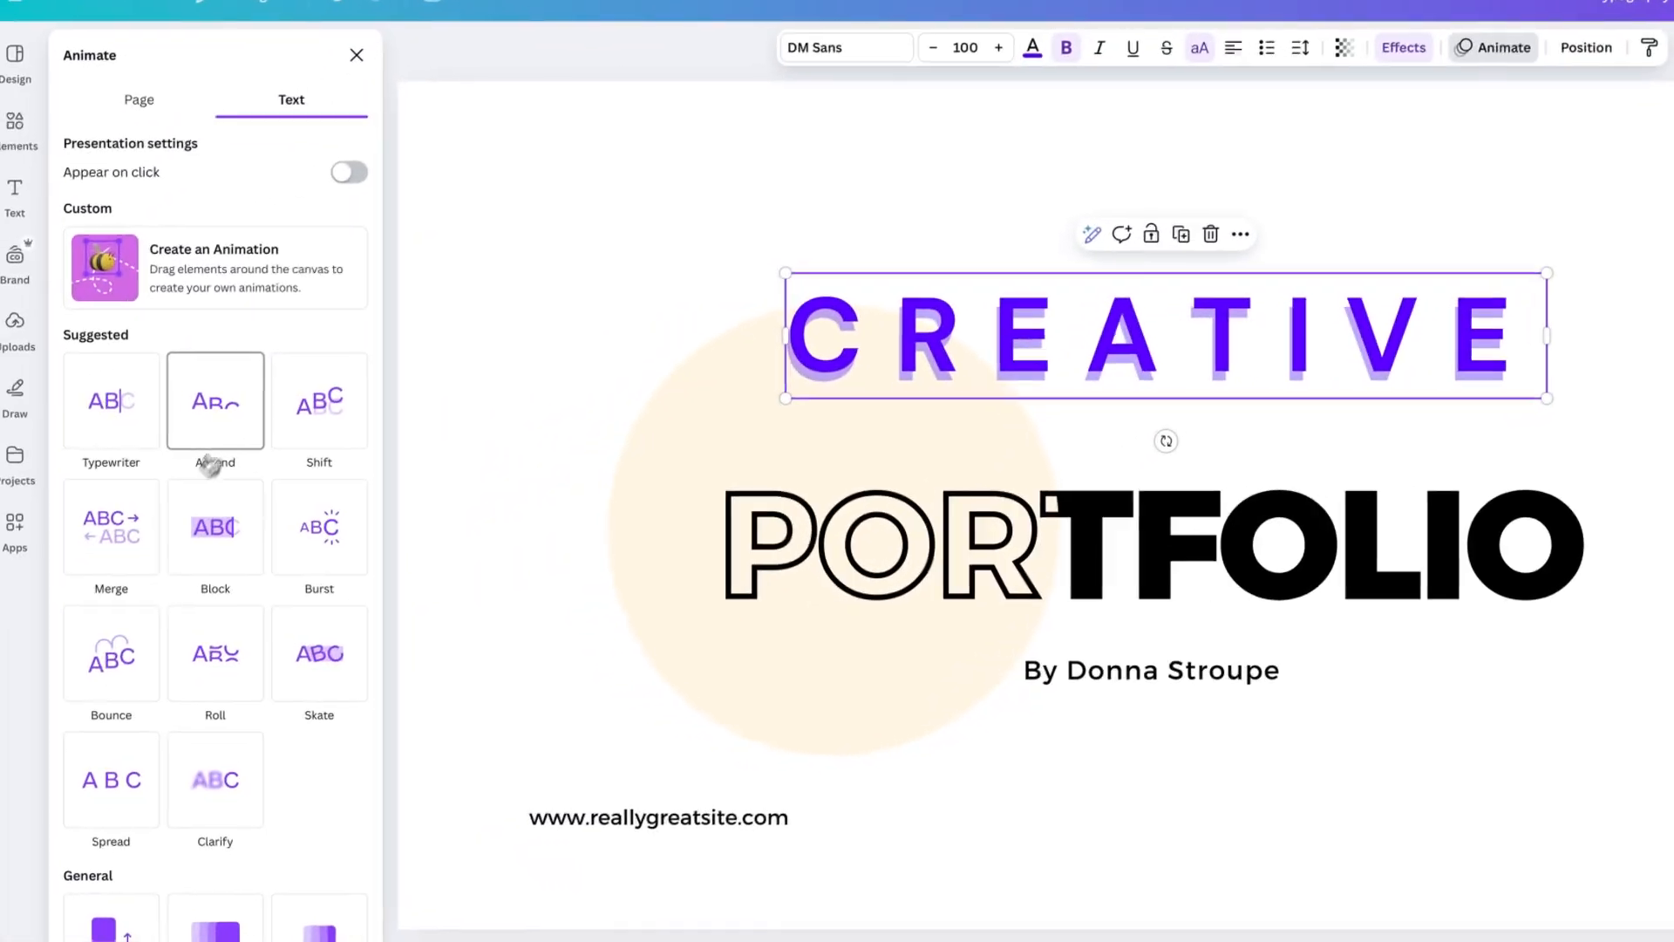
pyautogui.click(215, 419)
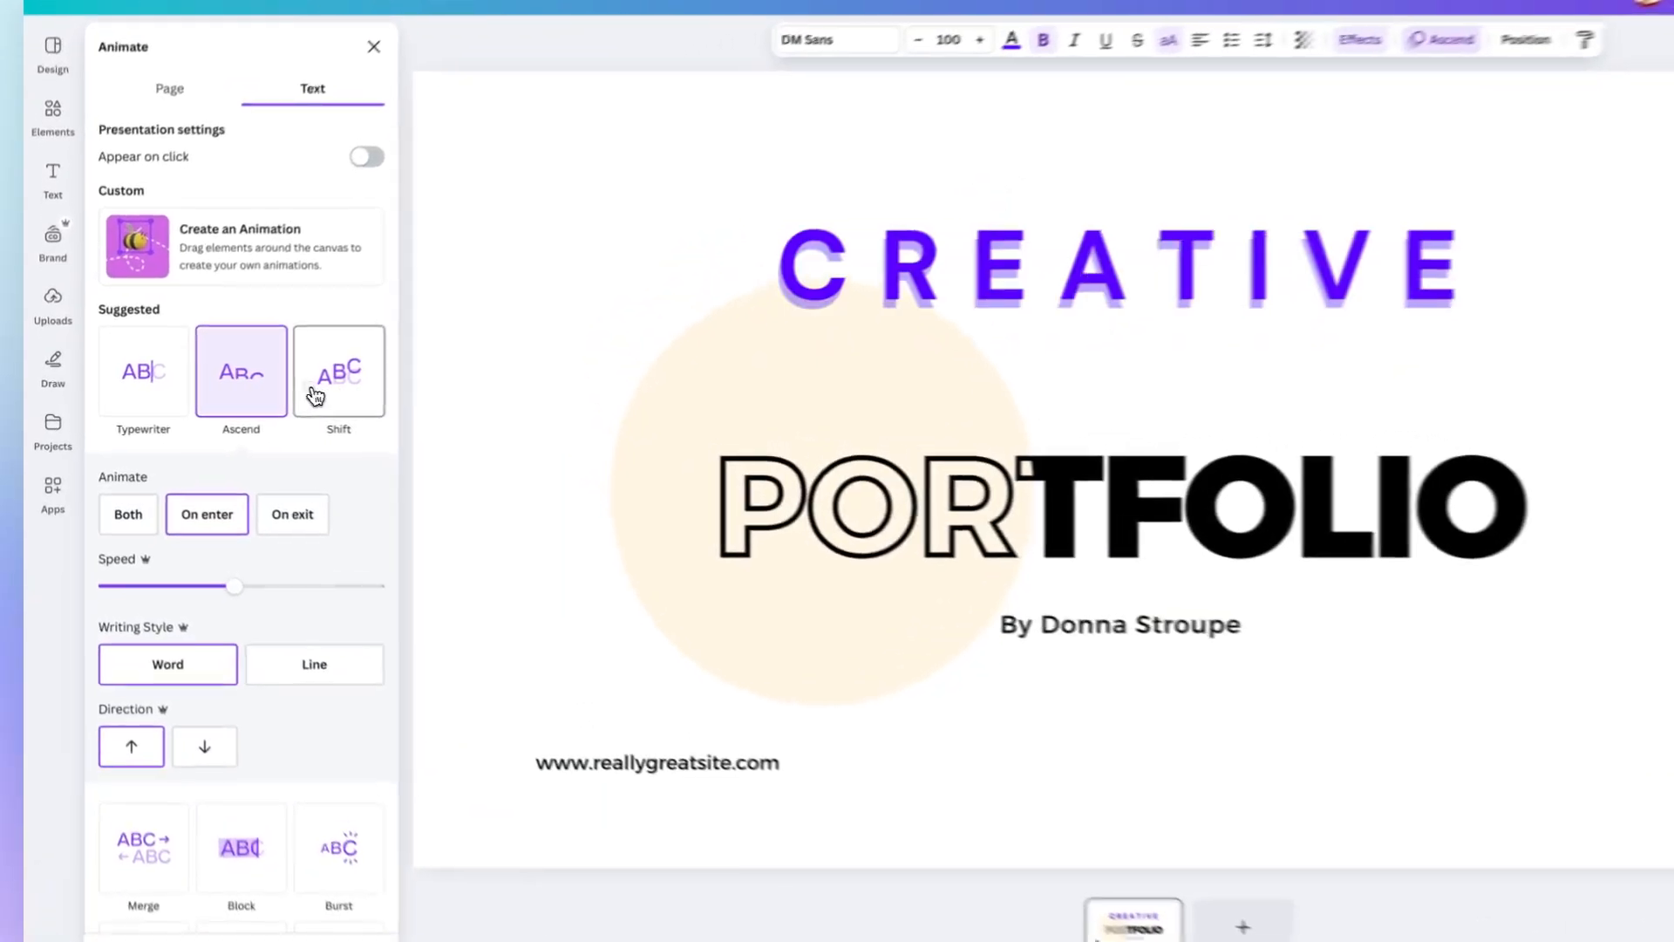
pyautogui.click(288, 377)
pyautogui.scroll(-3, 263, 391)
pyautogui.click(162, 711)
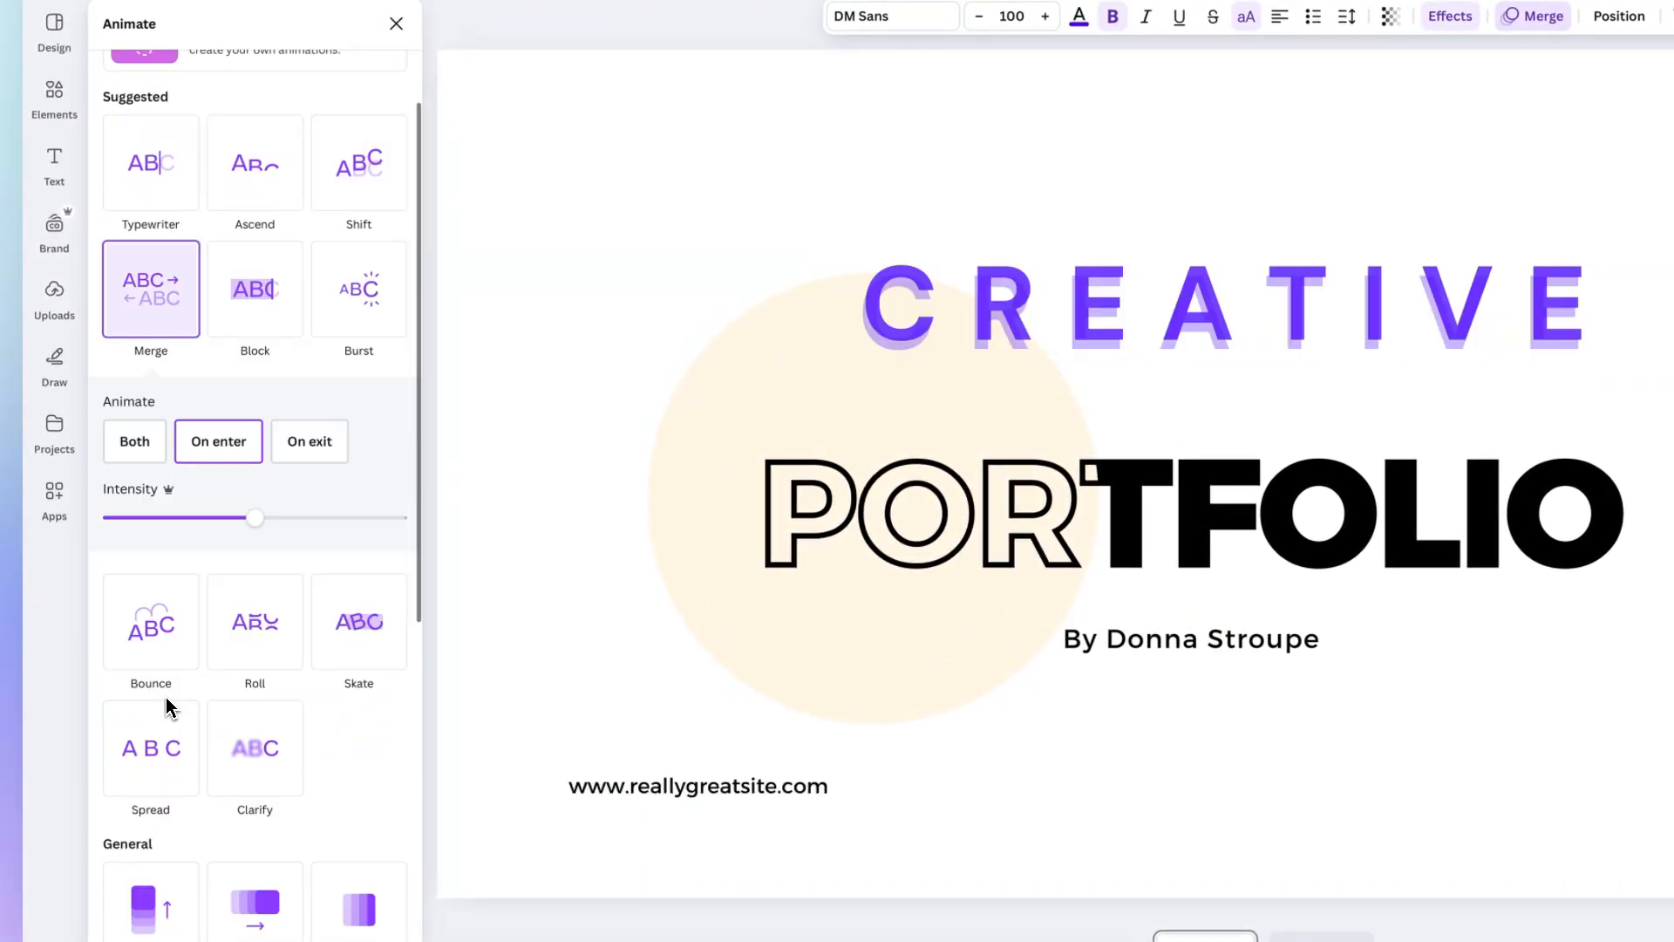
pyautogui.click(262, 644)
pyautogui.scroll(-1, 334, 671)
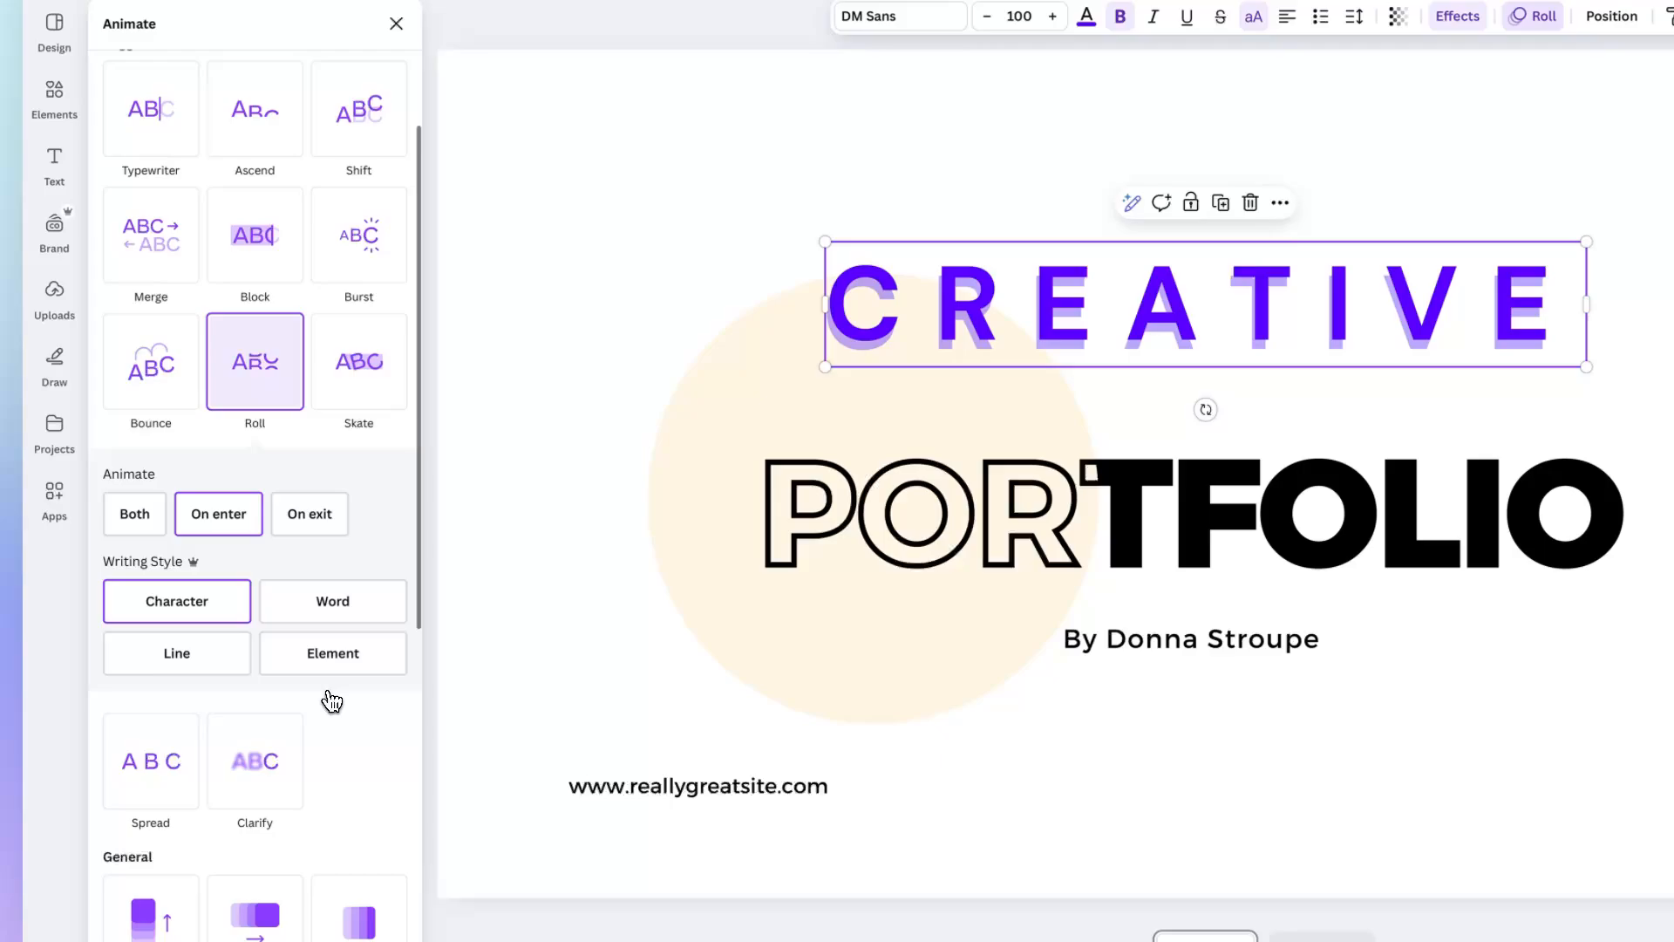
# Apply the Skate text animation to CREATIVE and close the animation options.
pyautogui.click(355, 387)
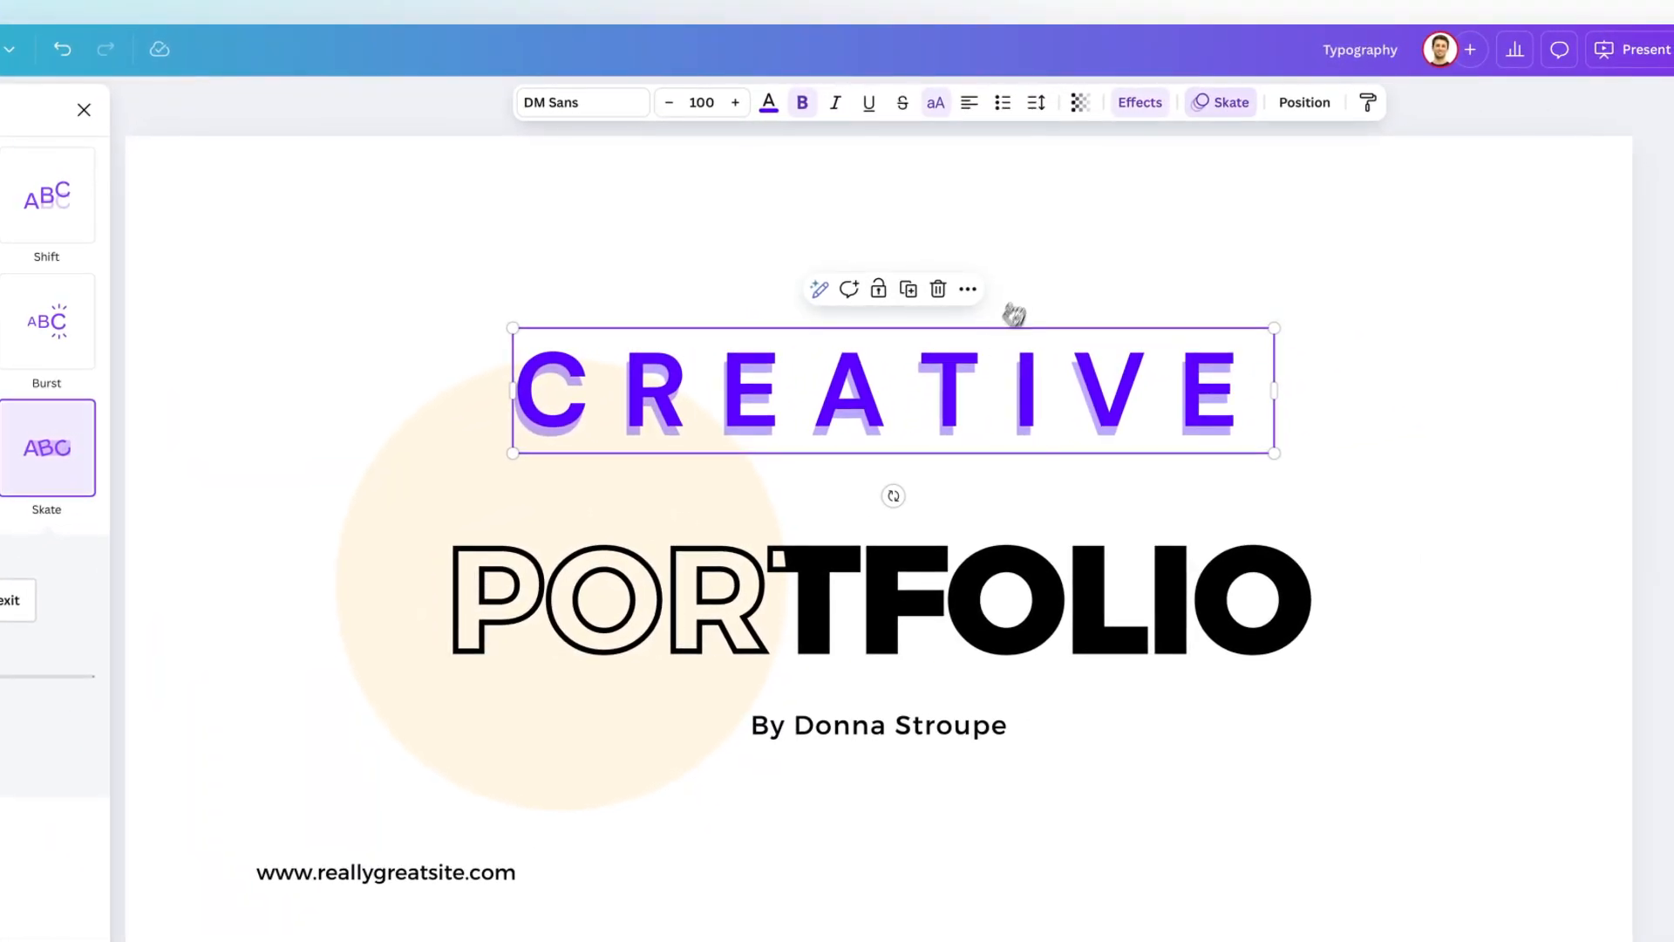
pyautogui.click(1230, 107)
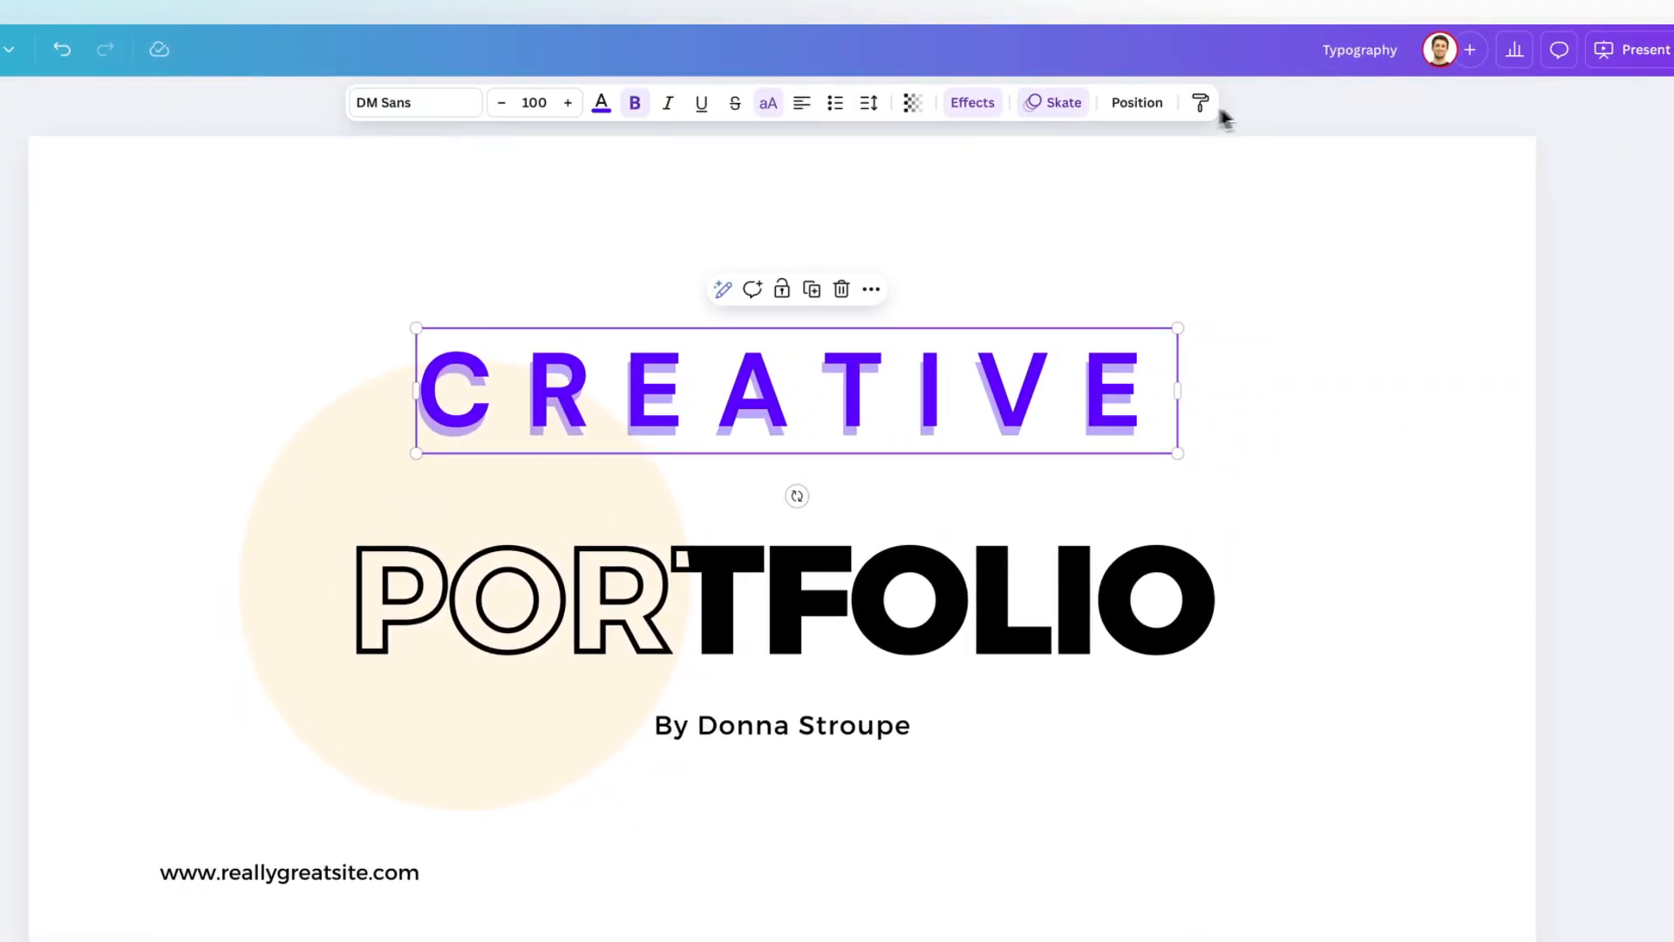
# Align the CREATIVE text box to the top of the page.
pyautogui.click(1125, 104)
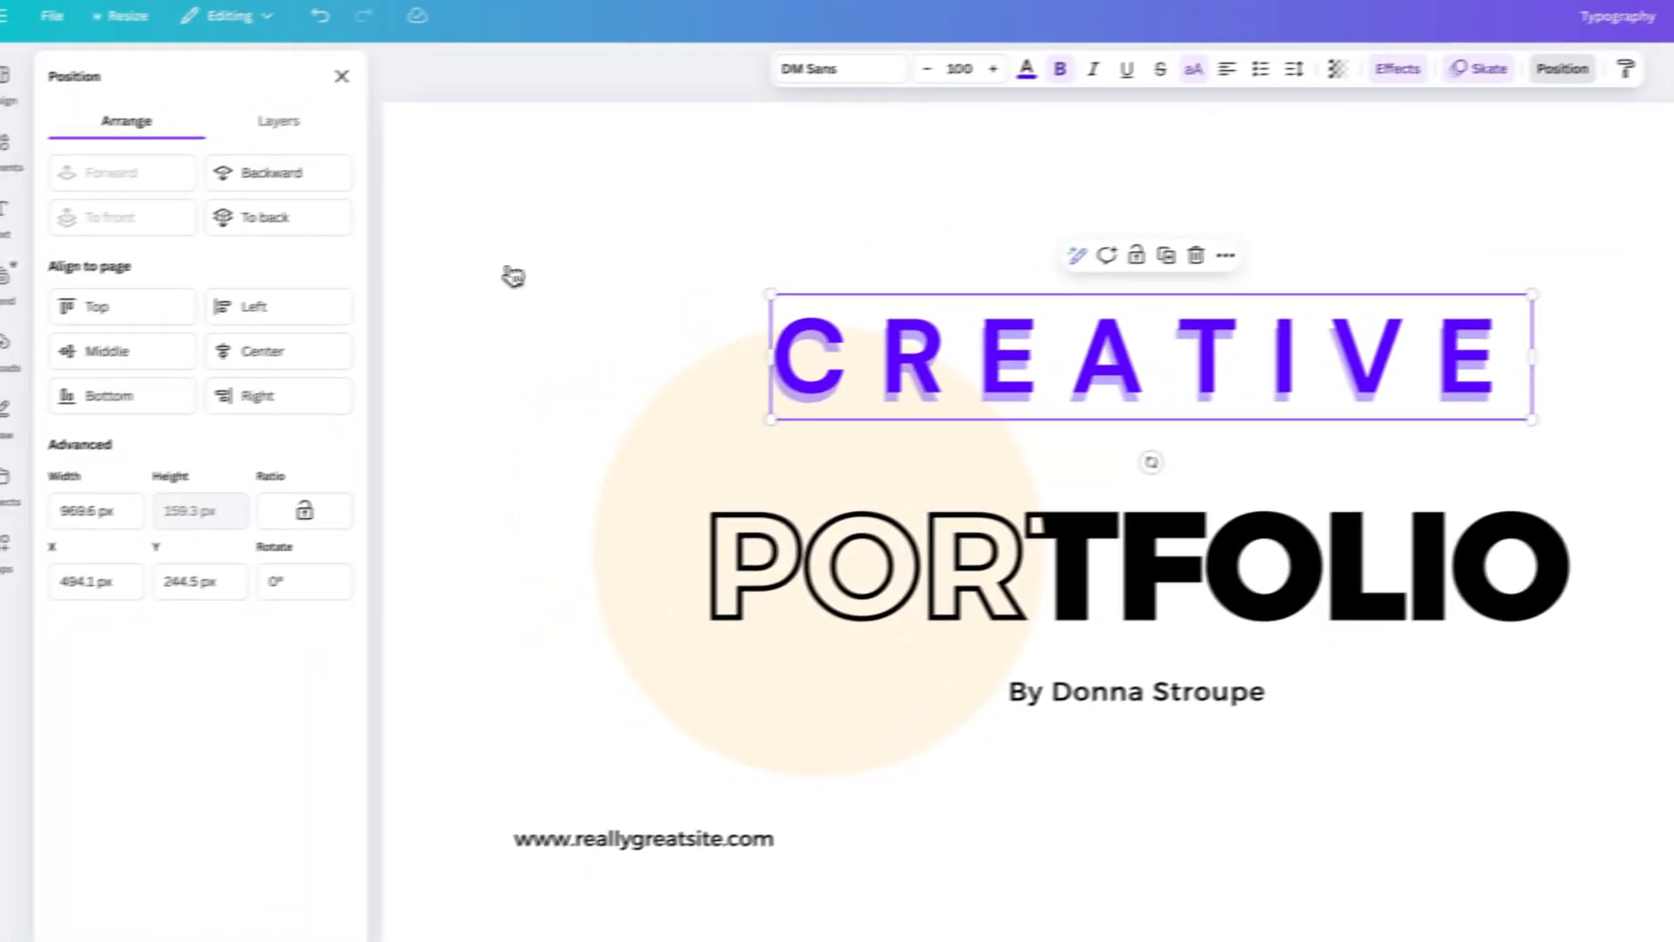
pyautogui.click(182, 311)
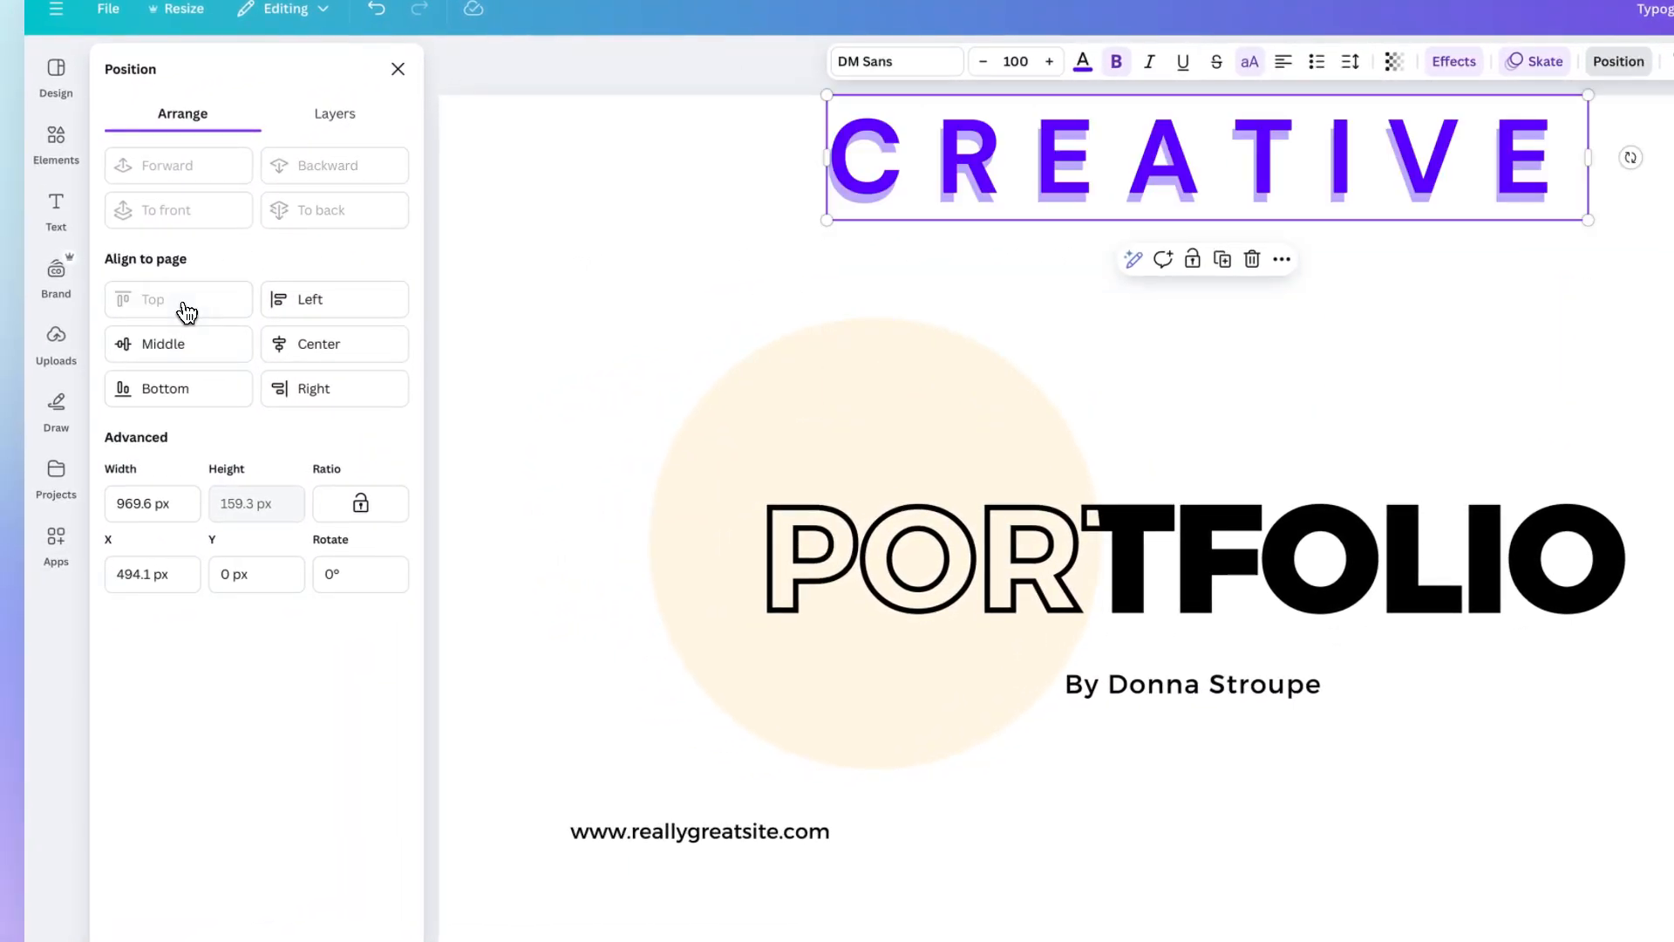
# Try the left, middle, right and bottom page alignments on the CREATIVE text box.
pyautogui.click(284, 304)
pyautogui.click(218, 342)
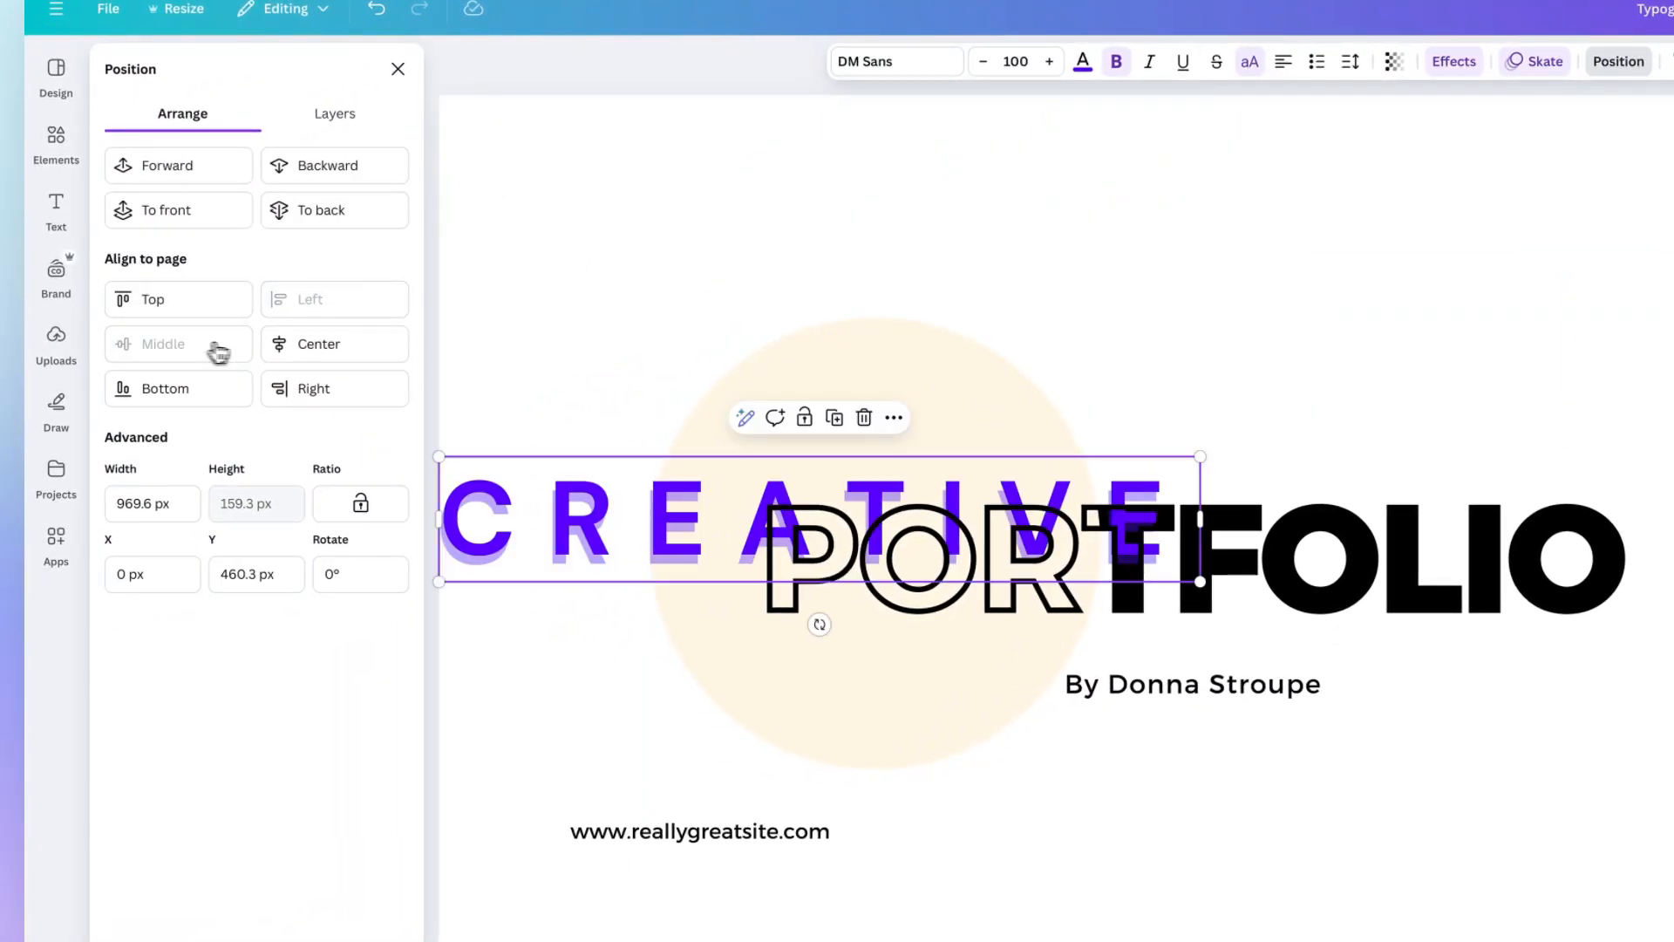
pyautogui.click(317, 359)
pyautogui.click(266, 402)
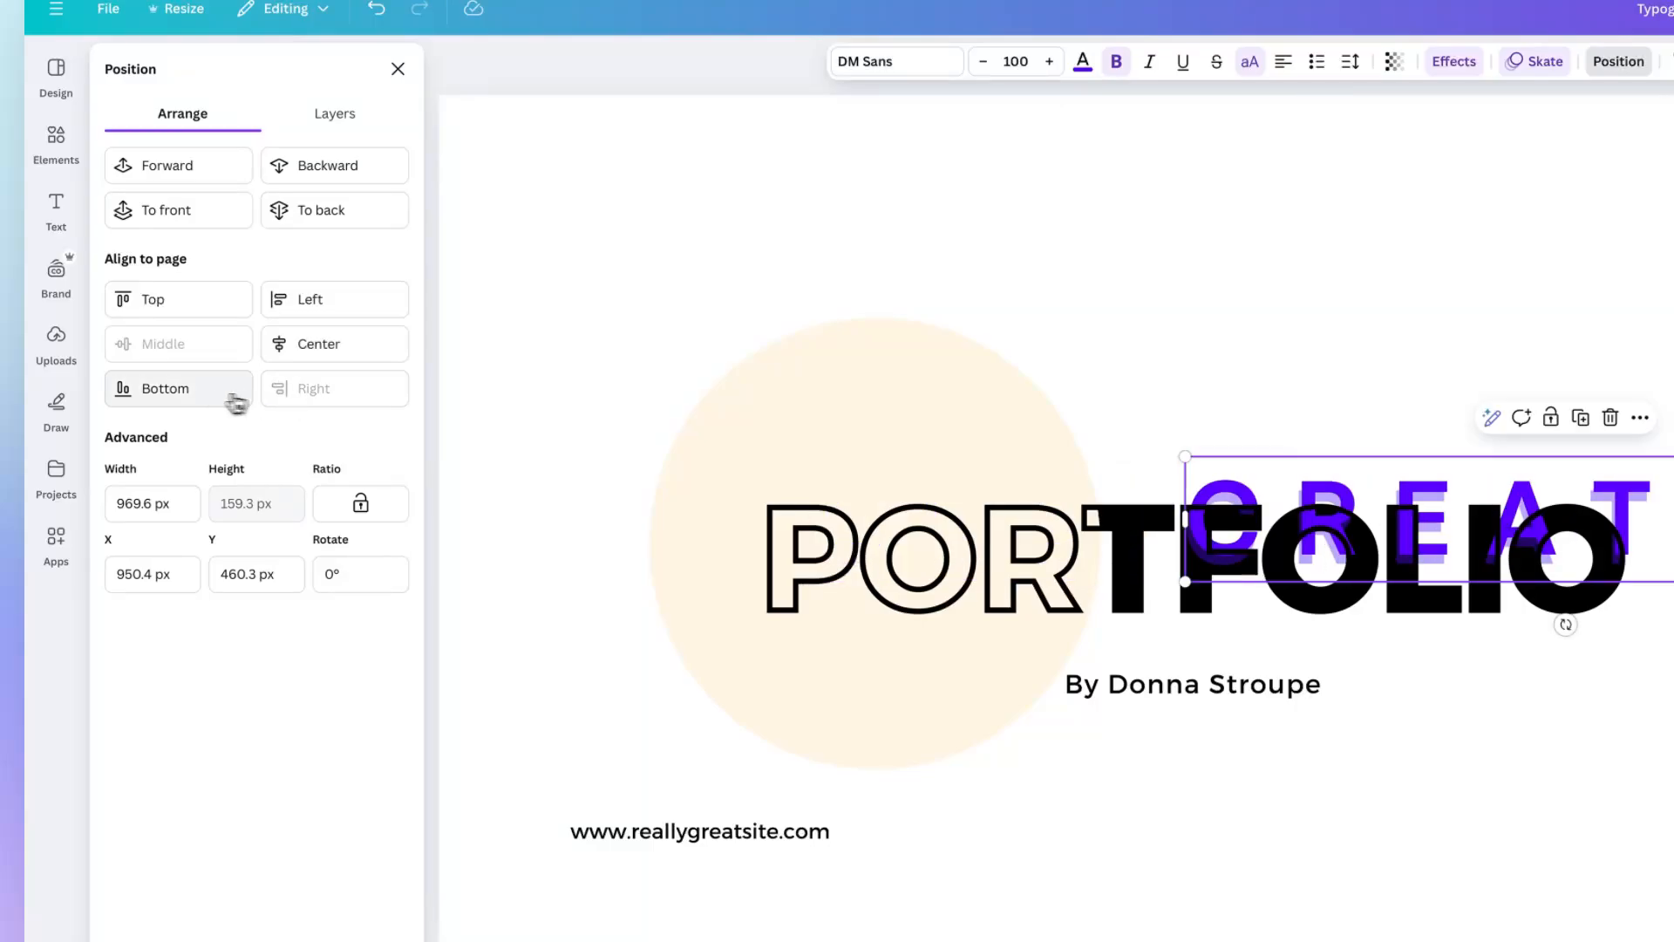
pyautogui.click(192, 401)
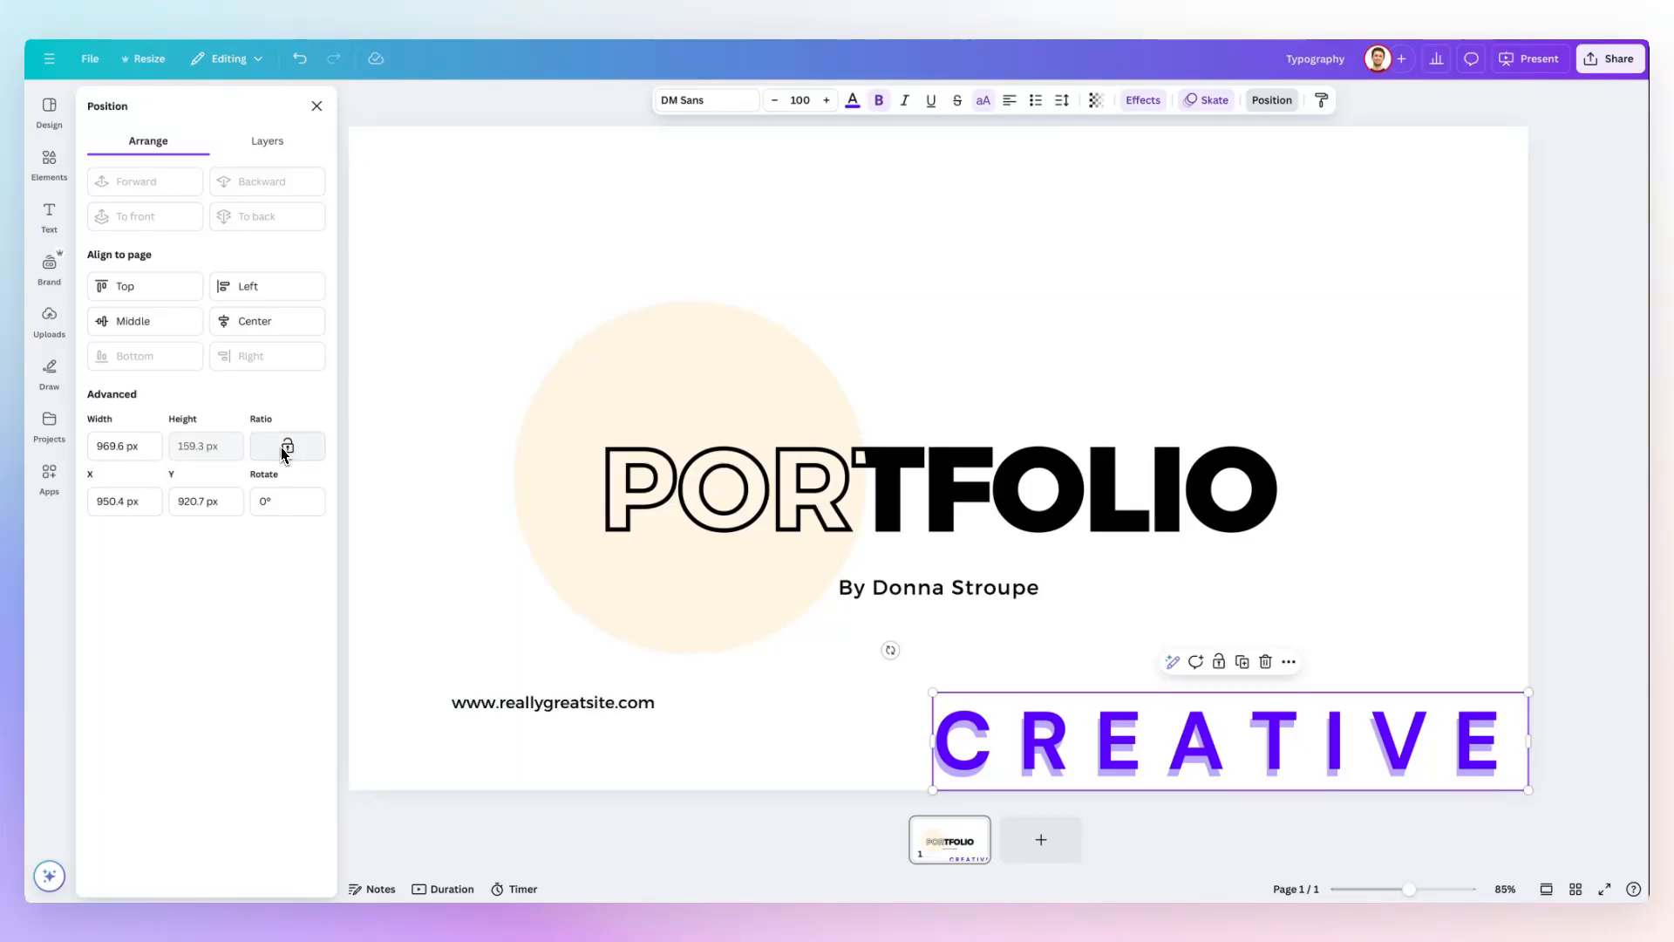
# Try a 500 px width on the CREATIVE text box with the ratio unlocked, move it up the page, and undo both changes.
pyautogui.click(117, 446)
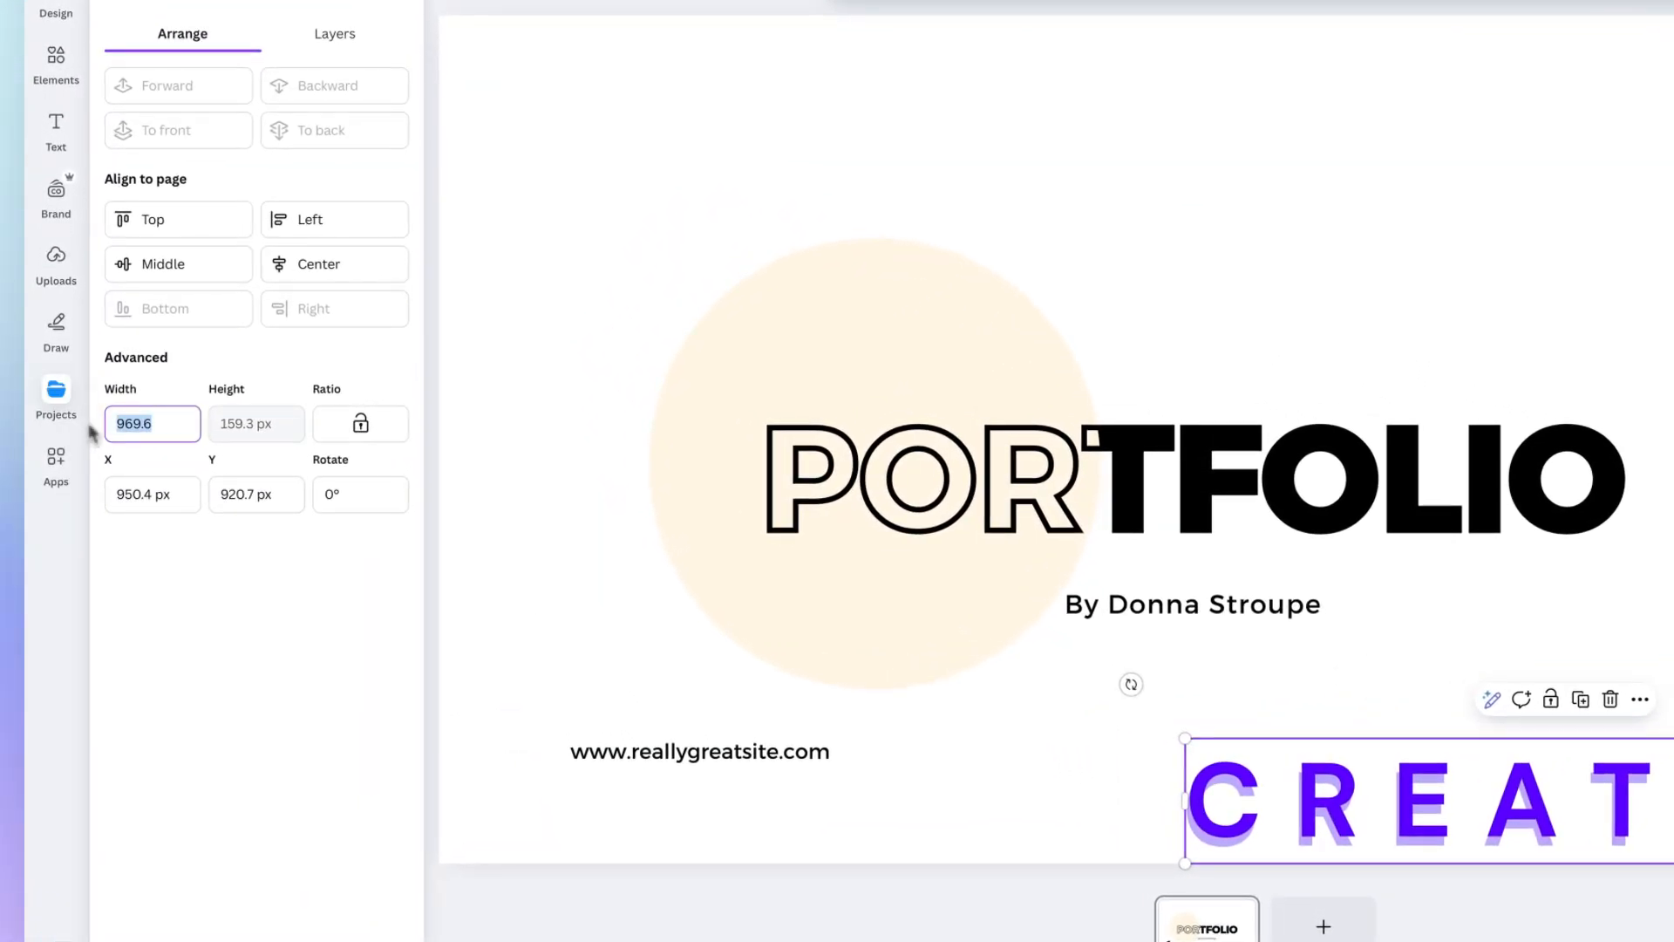
pyautogui.write('500')
pyautogui.press('Return')
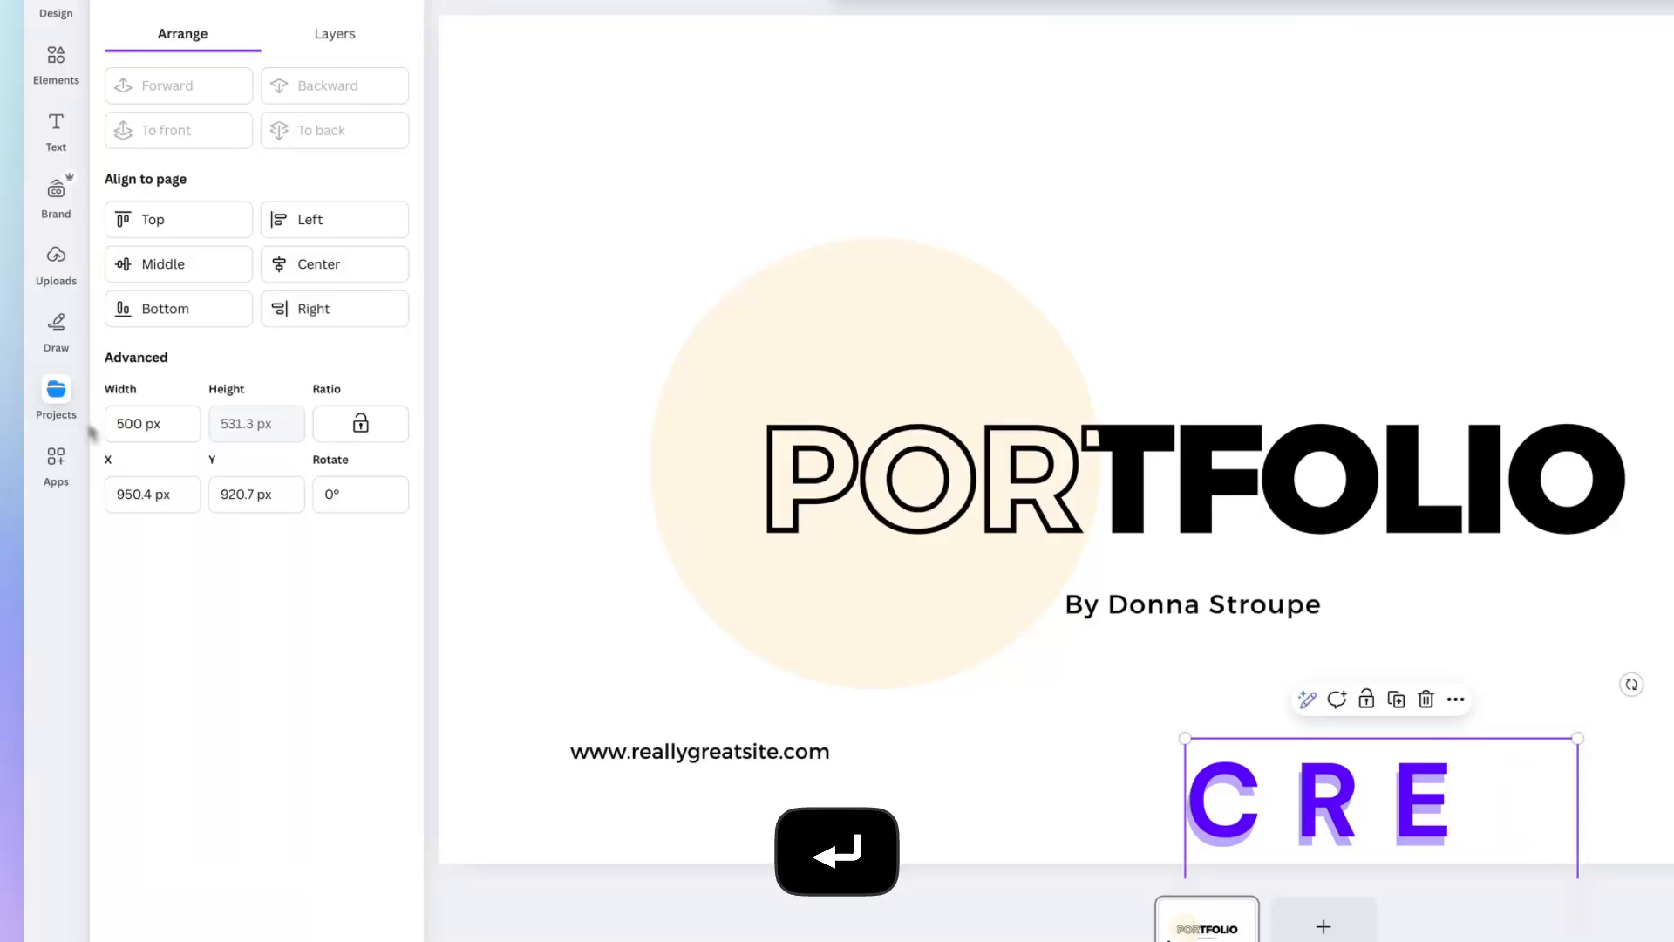
pyautogui.moveTo(1369, 815); pyautogui.dragTo(1200, 132)
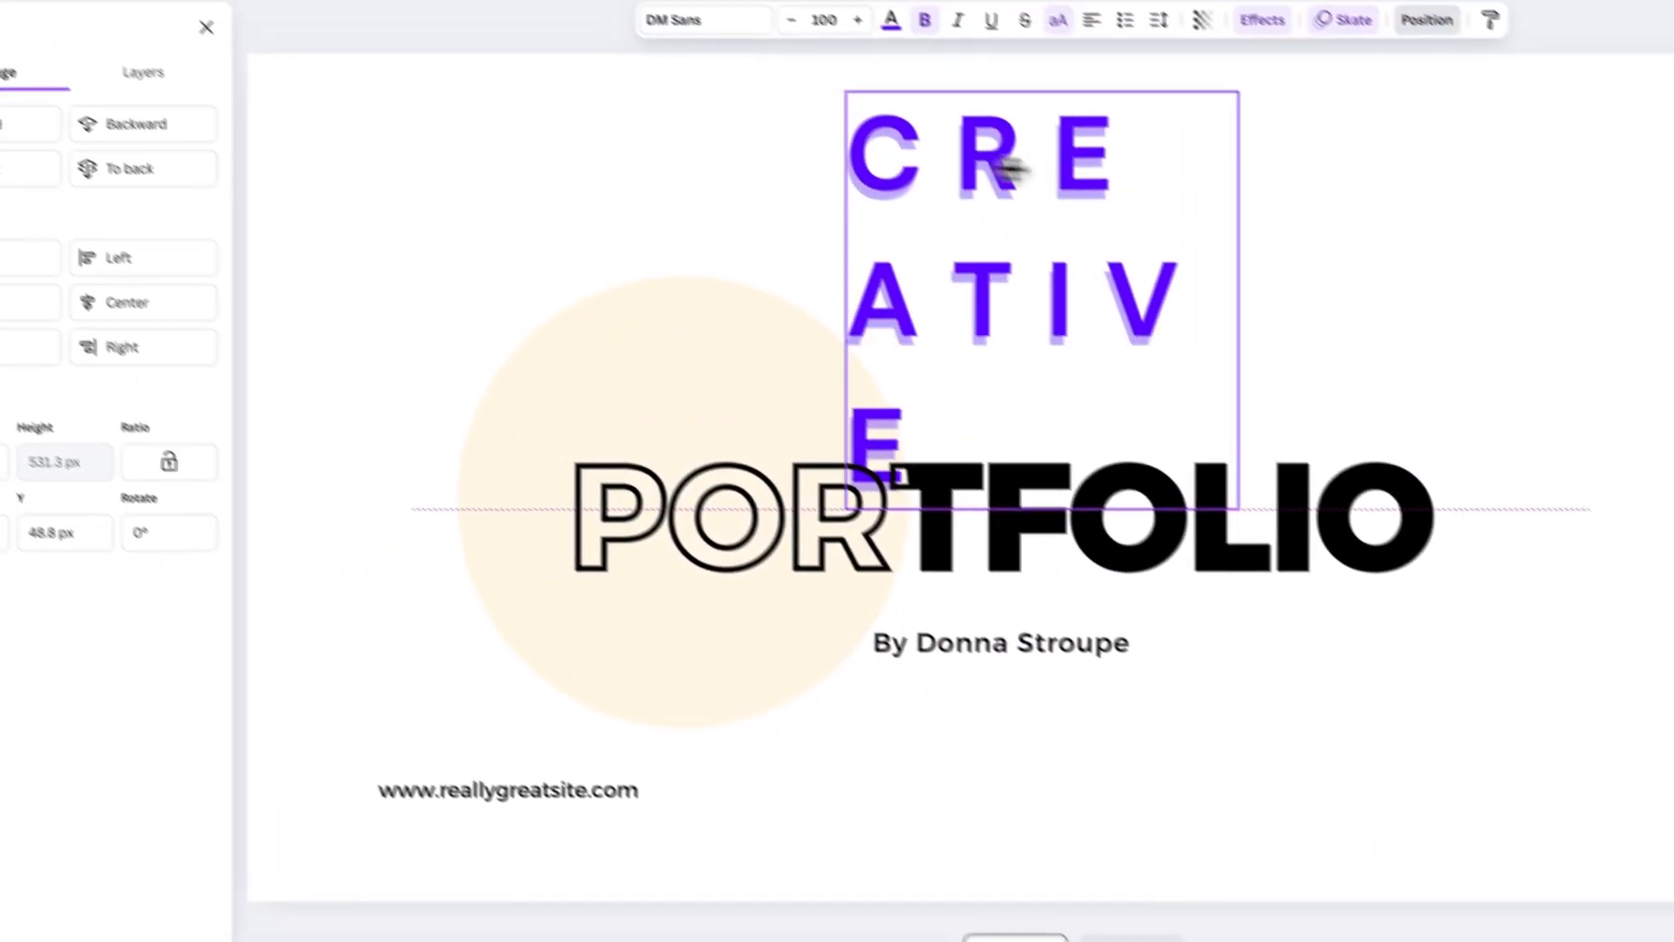
pyautogui.moveTo(1056, 203); pyautogui.dragTo(1050, 206)
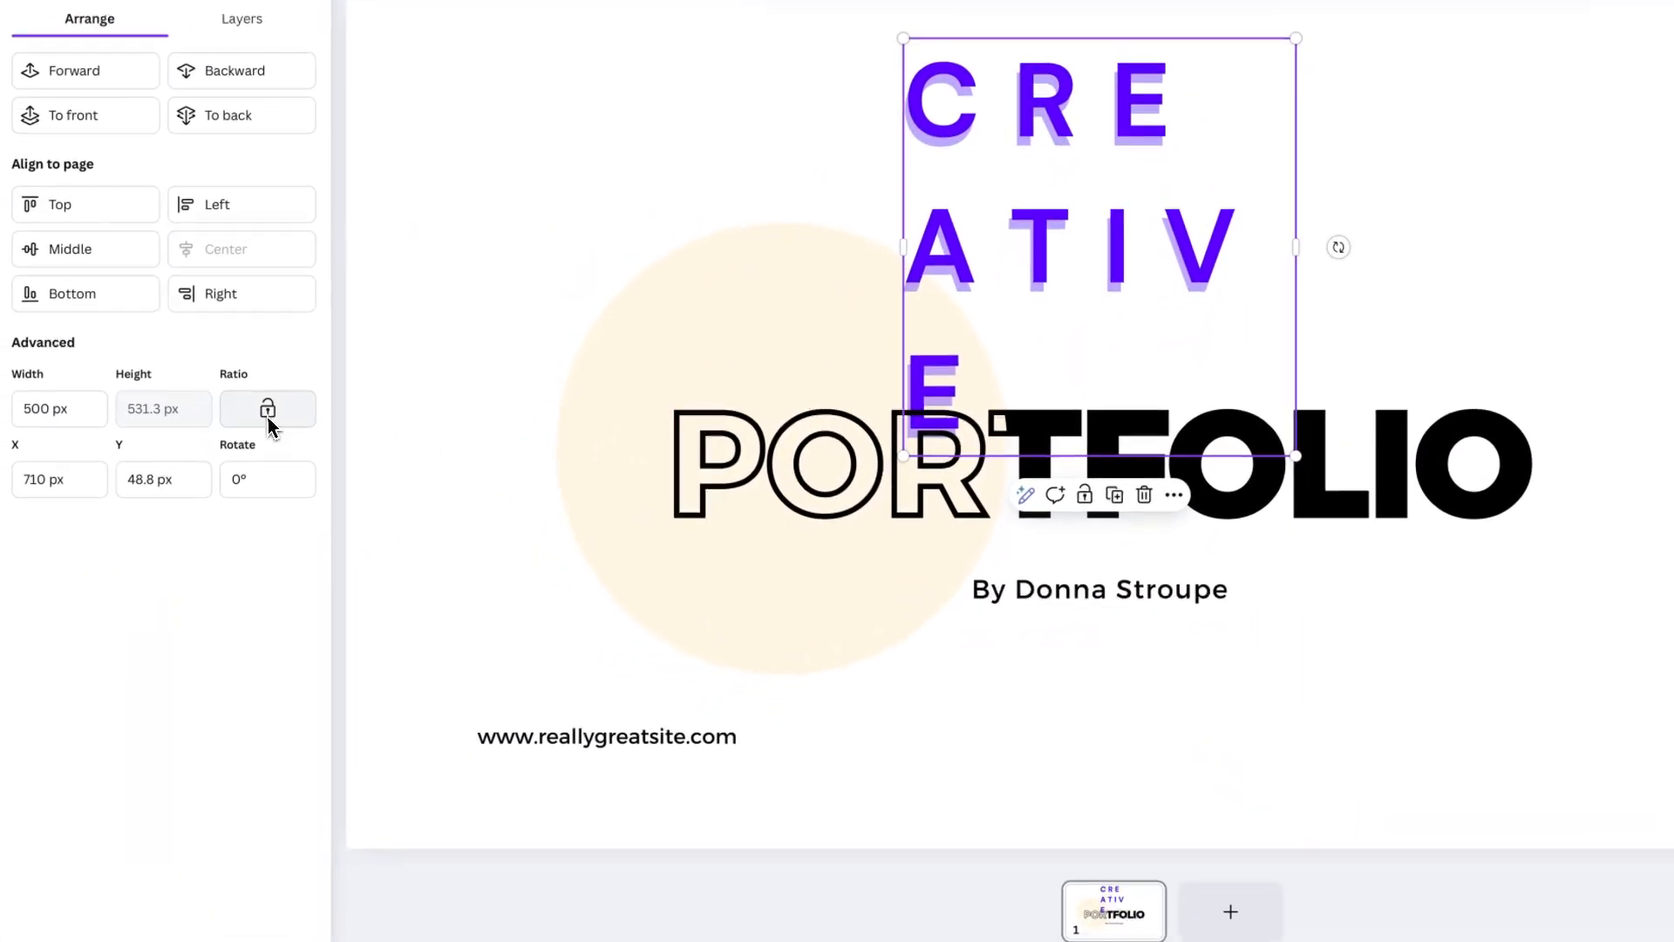
pyautogui.press('super+z')
pyautogui.press('super+z')
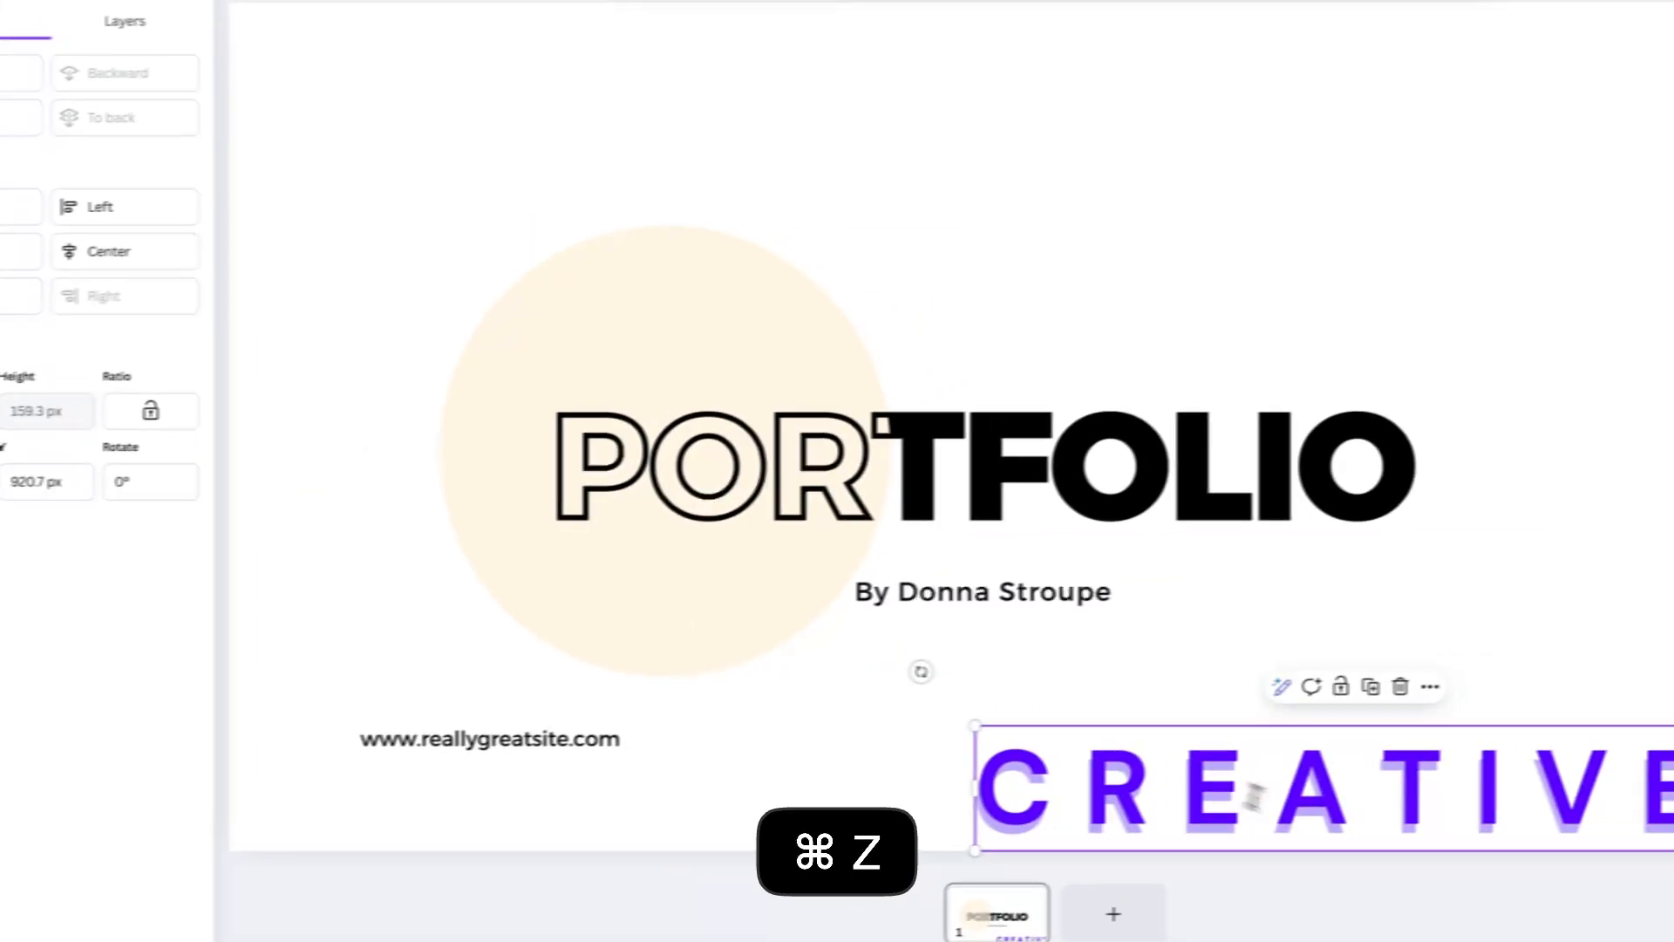
# Move CREATIVE above the PORTFOLIO title to about X 485.6, Y 157.1 px and set its width to 500 px with the ratio locked.
pyautogui.moveTo(1254, 795); pyautogui.dragTo(922, 221)
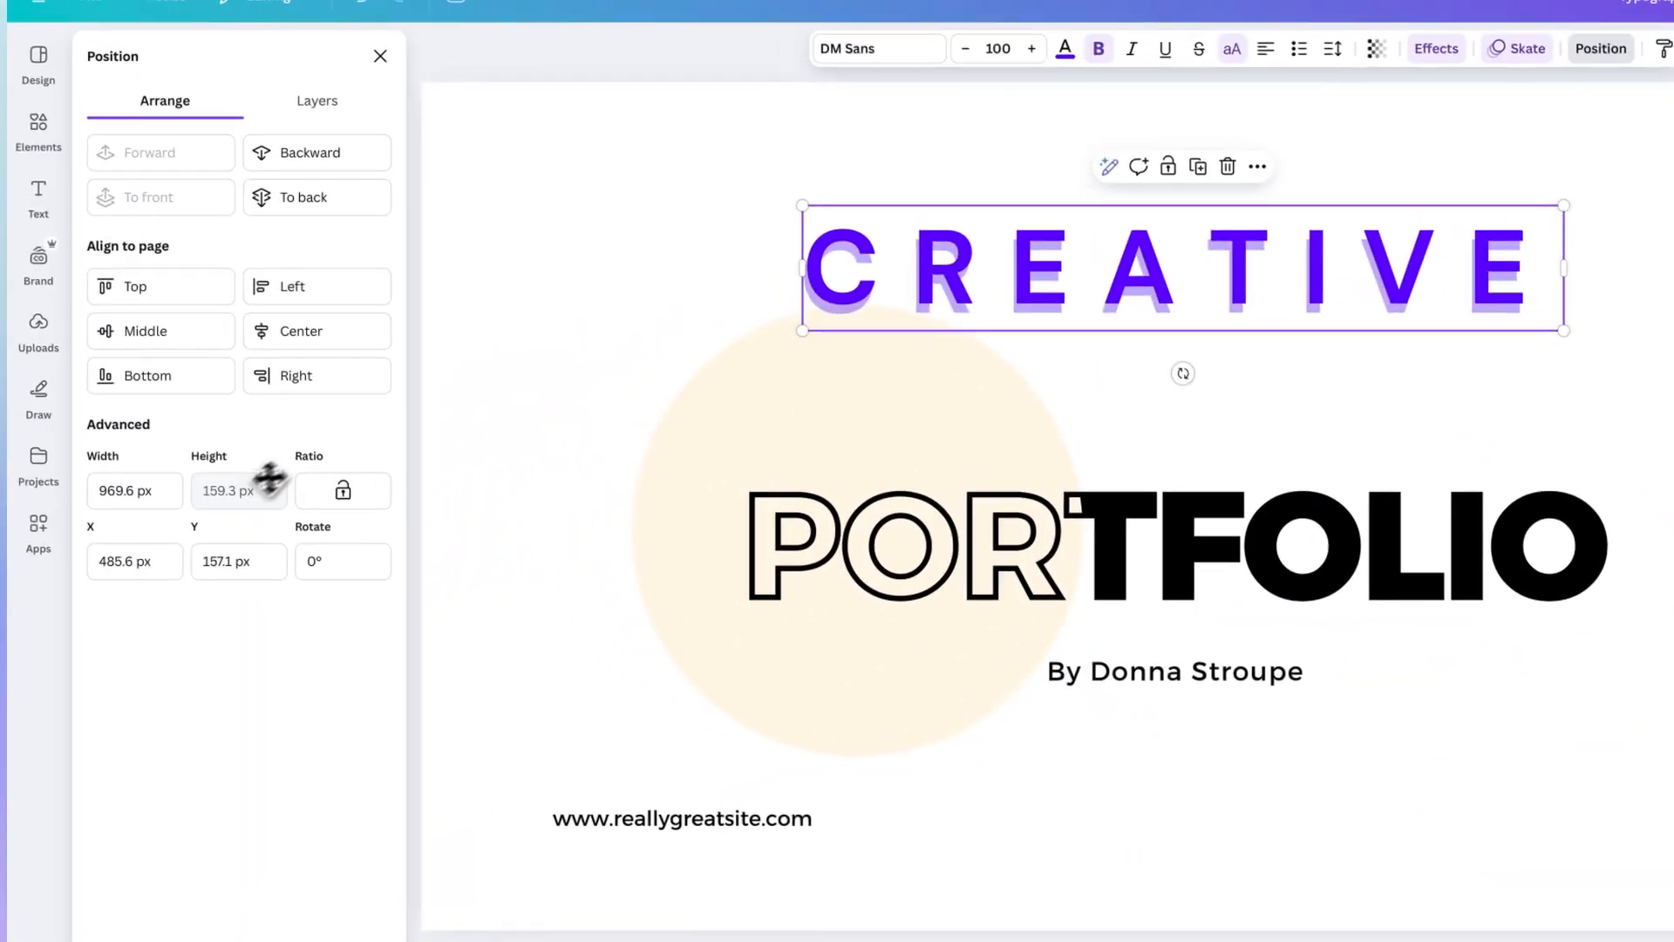
pyautogui.click(343, 511)
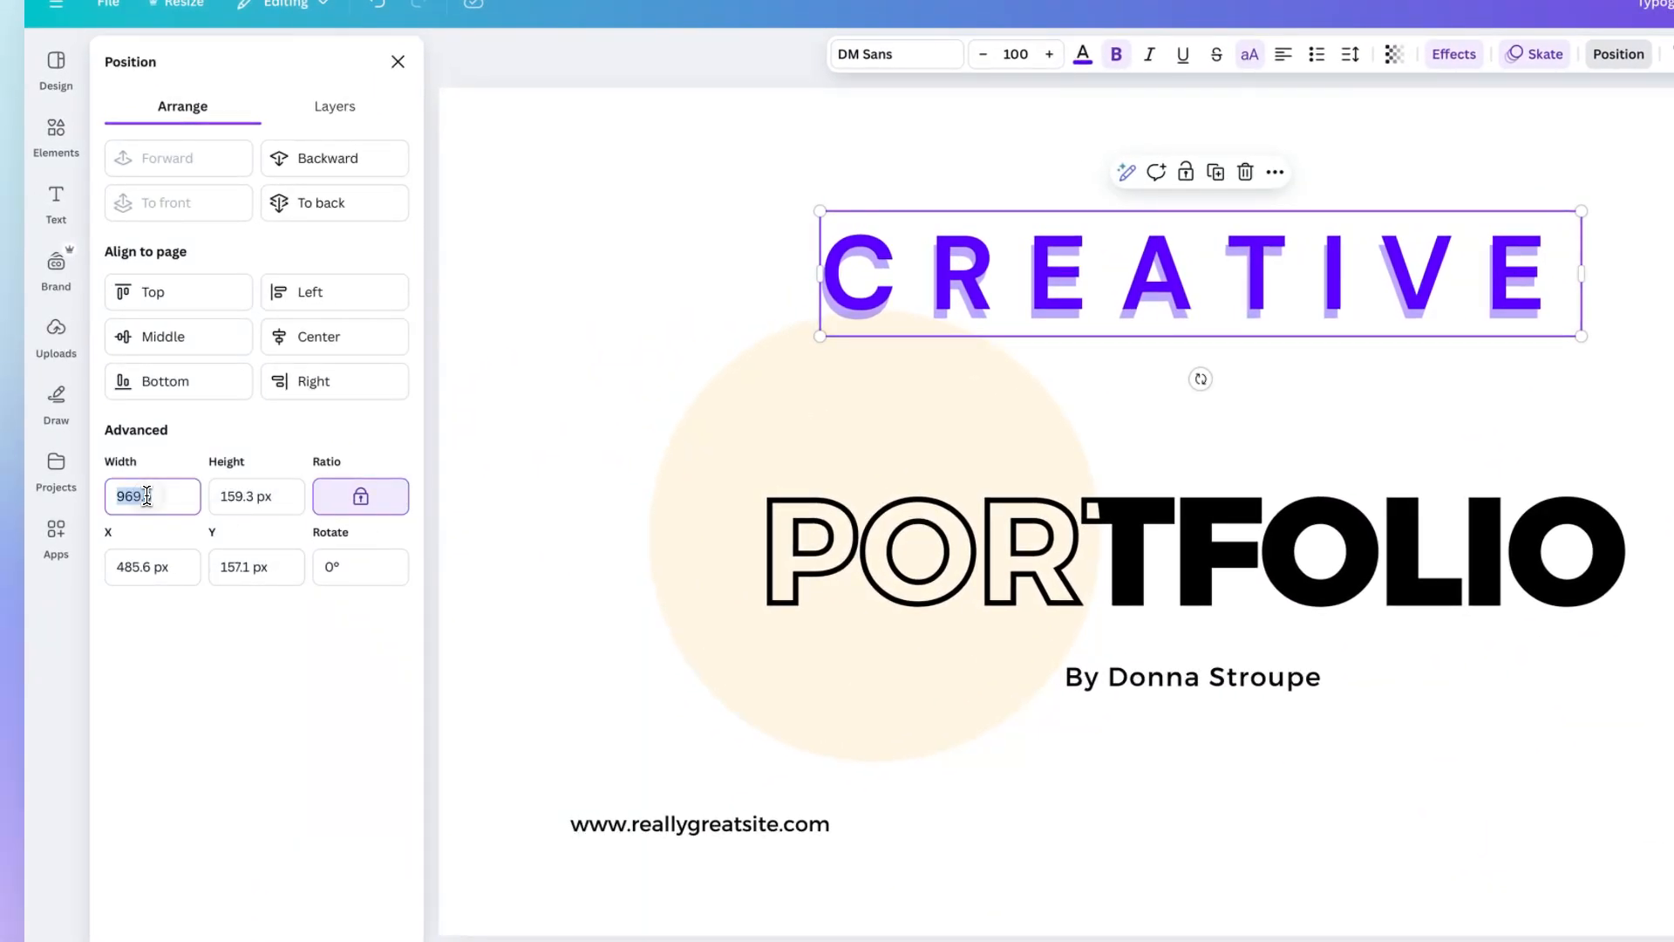
pyautogui.write('500')
pyautogui.press('Return')
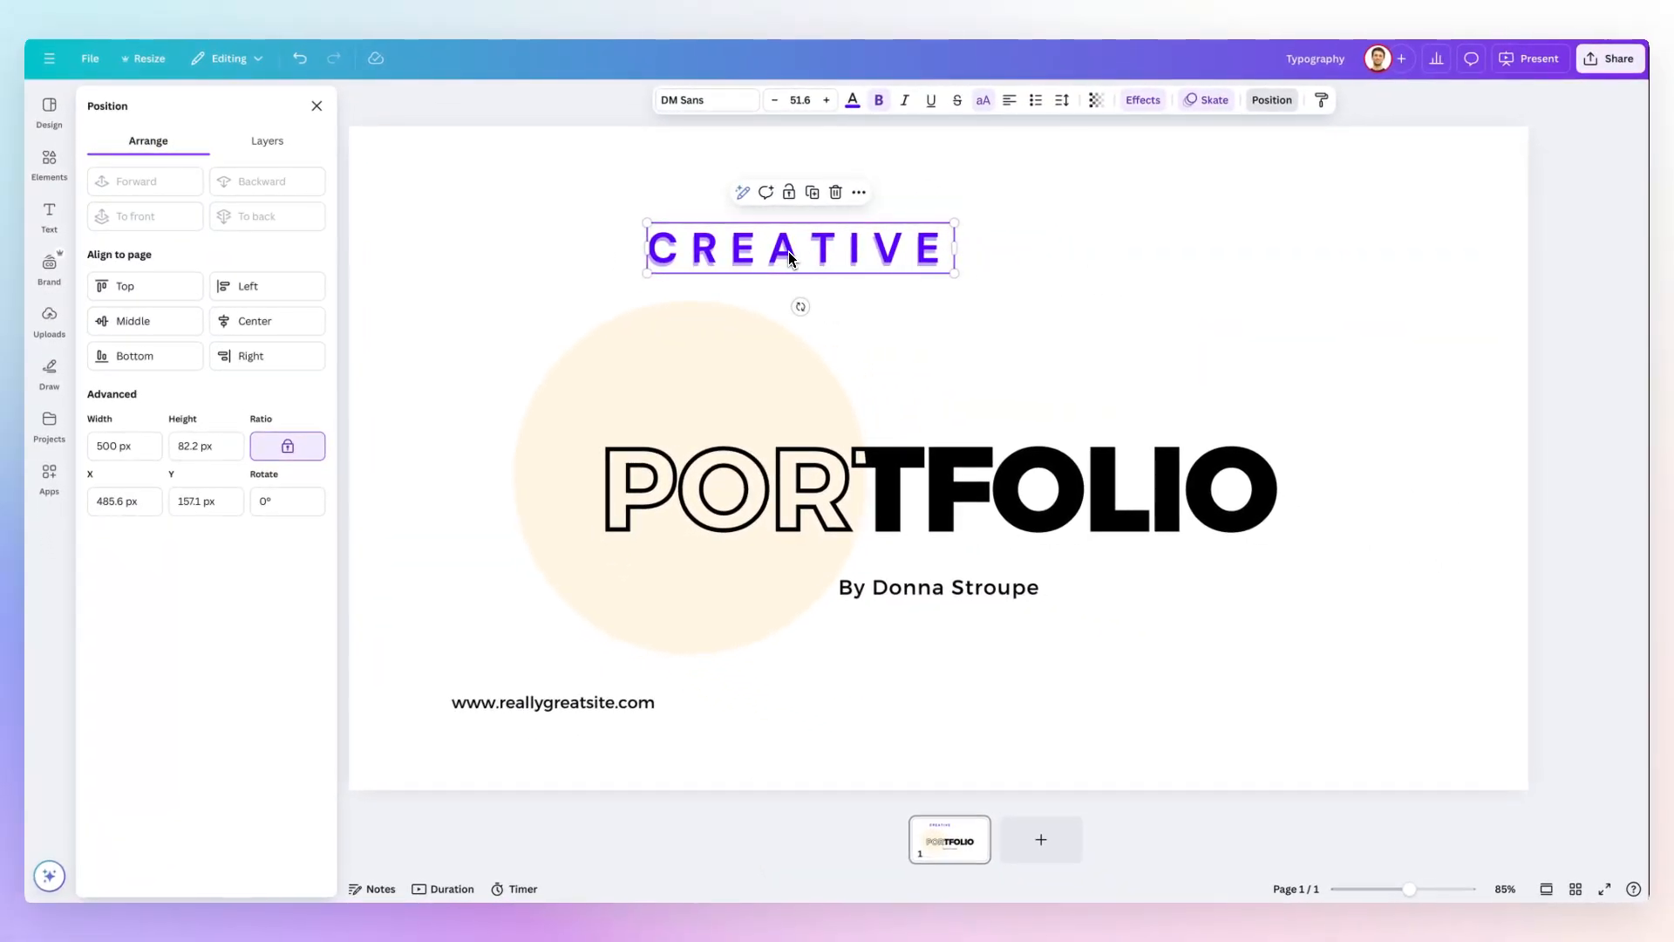
# Set the X position of the CREATIVE text box to 600 px and move it on to 700 px.
pyautogui.click(114, 501)
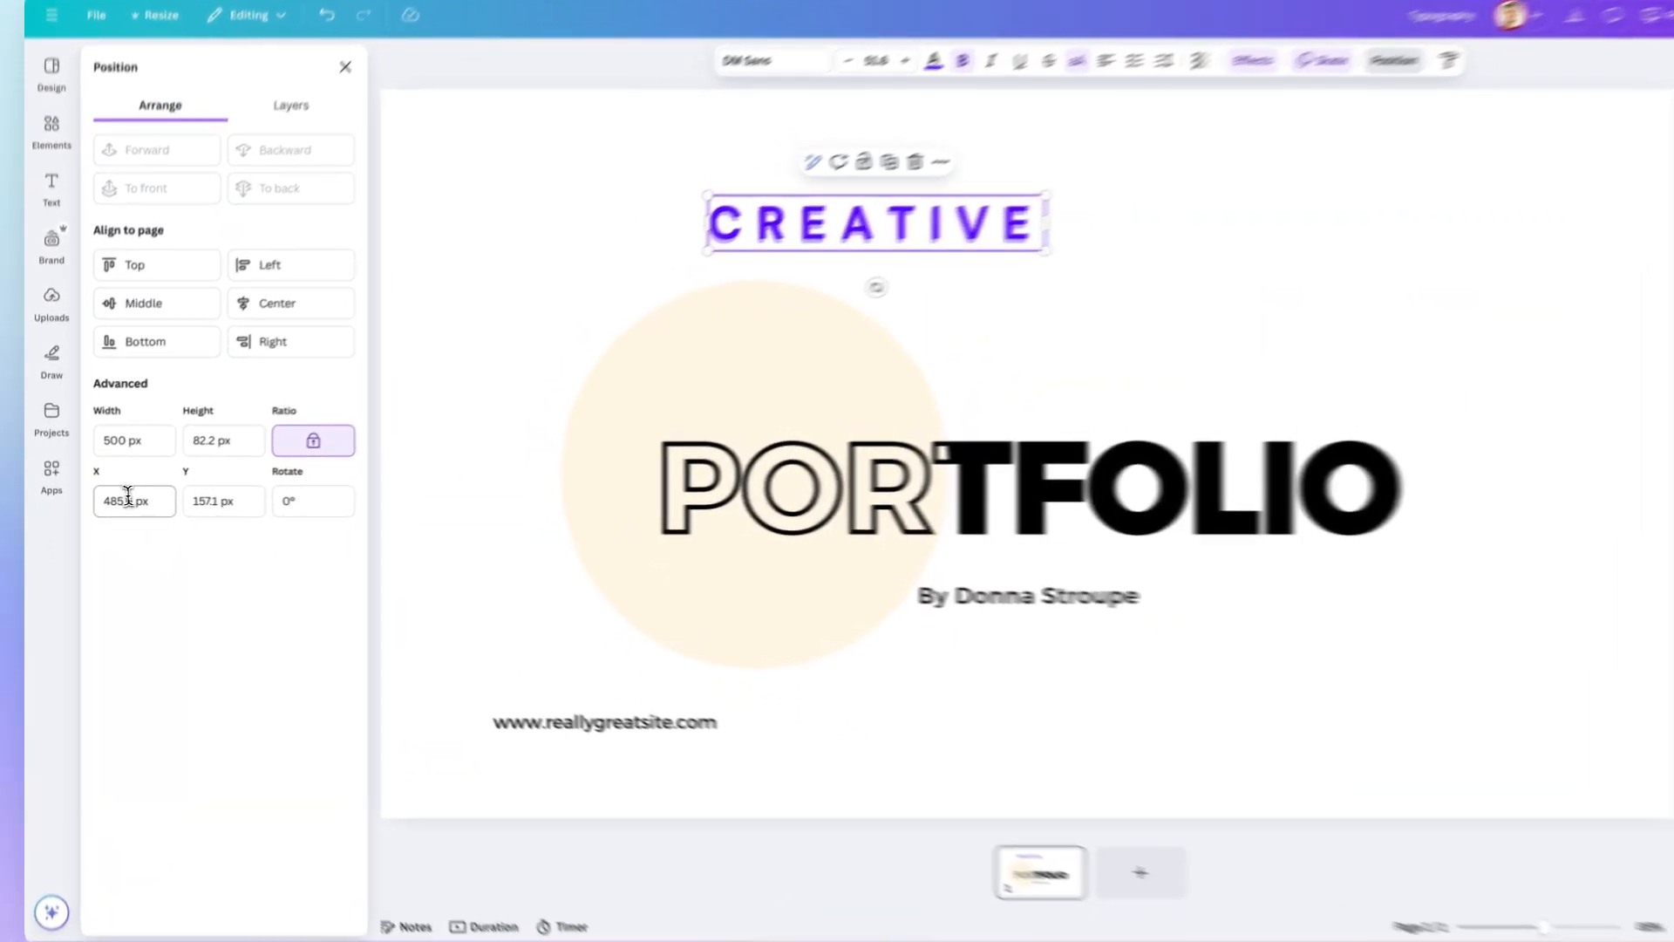
pyautogui.hotkey('shift', 'Up')
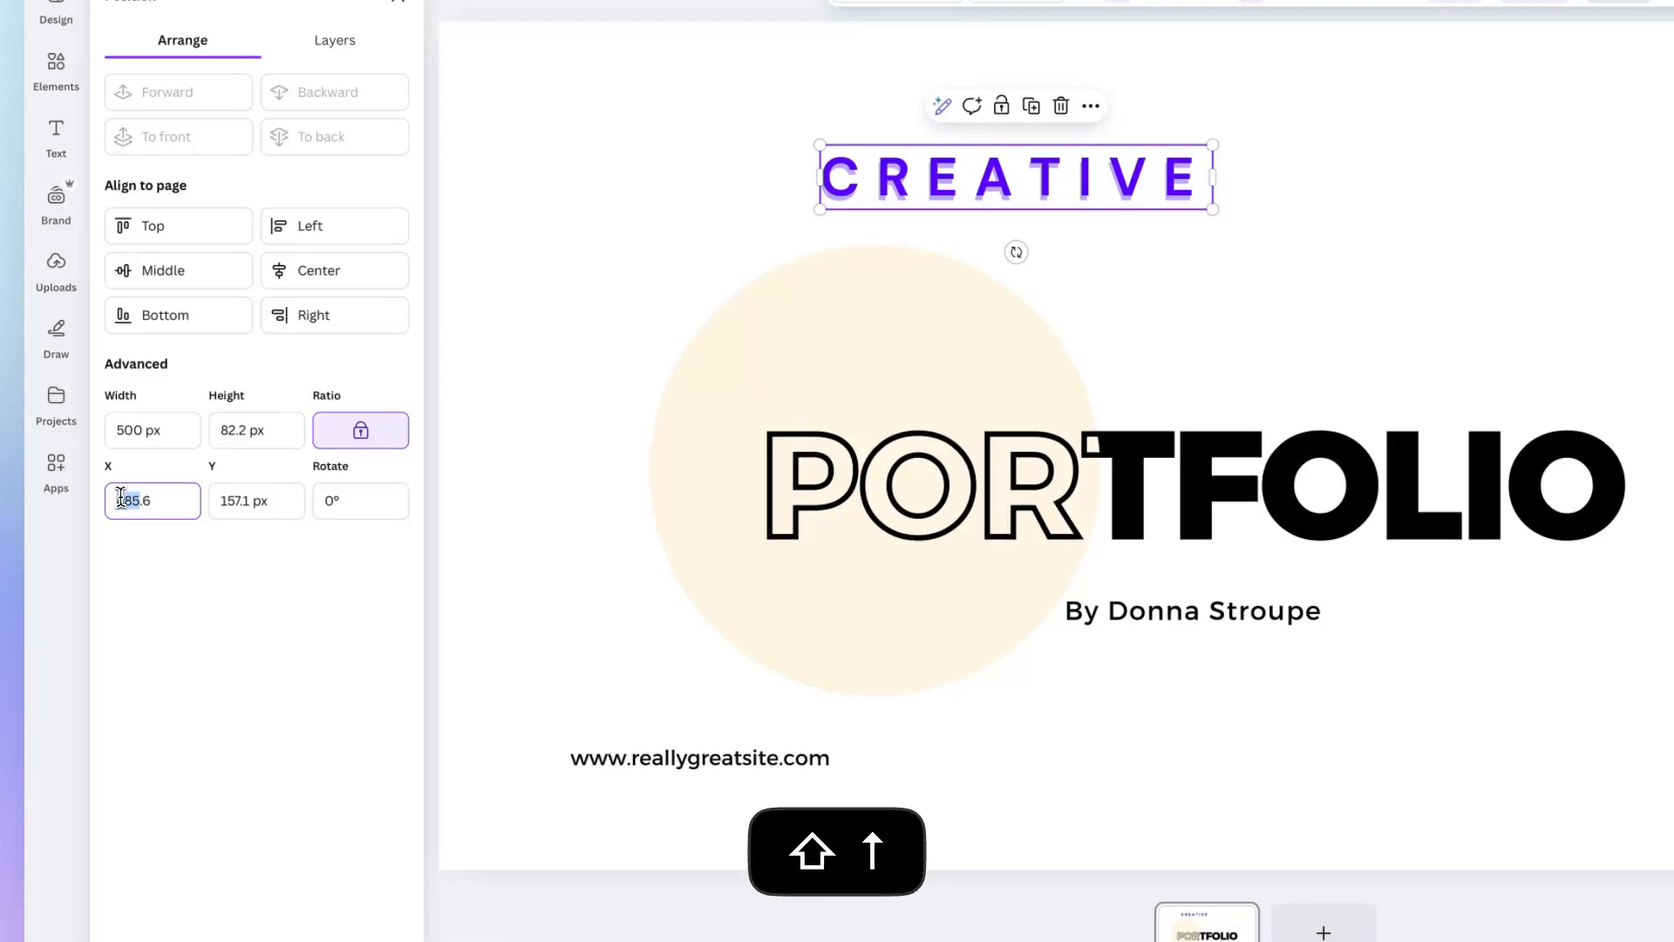
pyautogui.moveTo(124, 501); pyautogui.dragTo(202, 504)
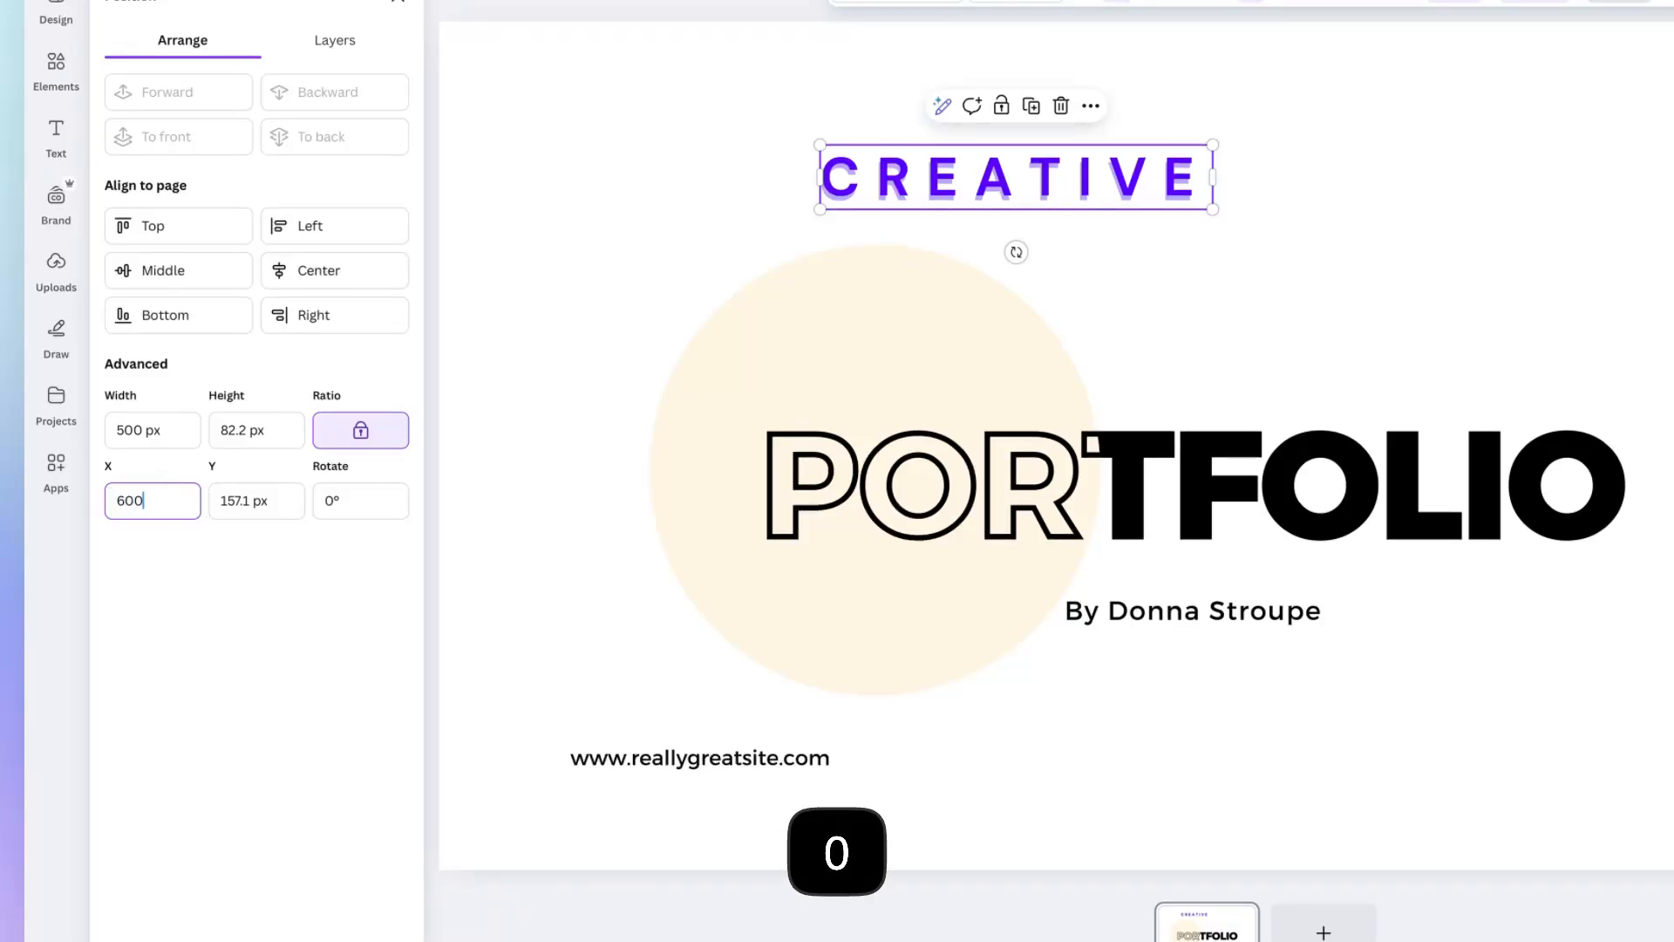
pyautogui.press('Return')
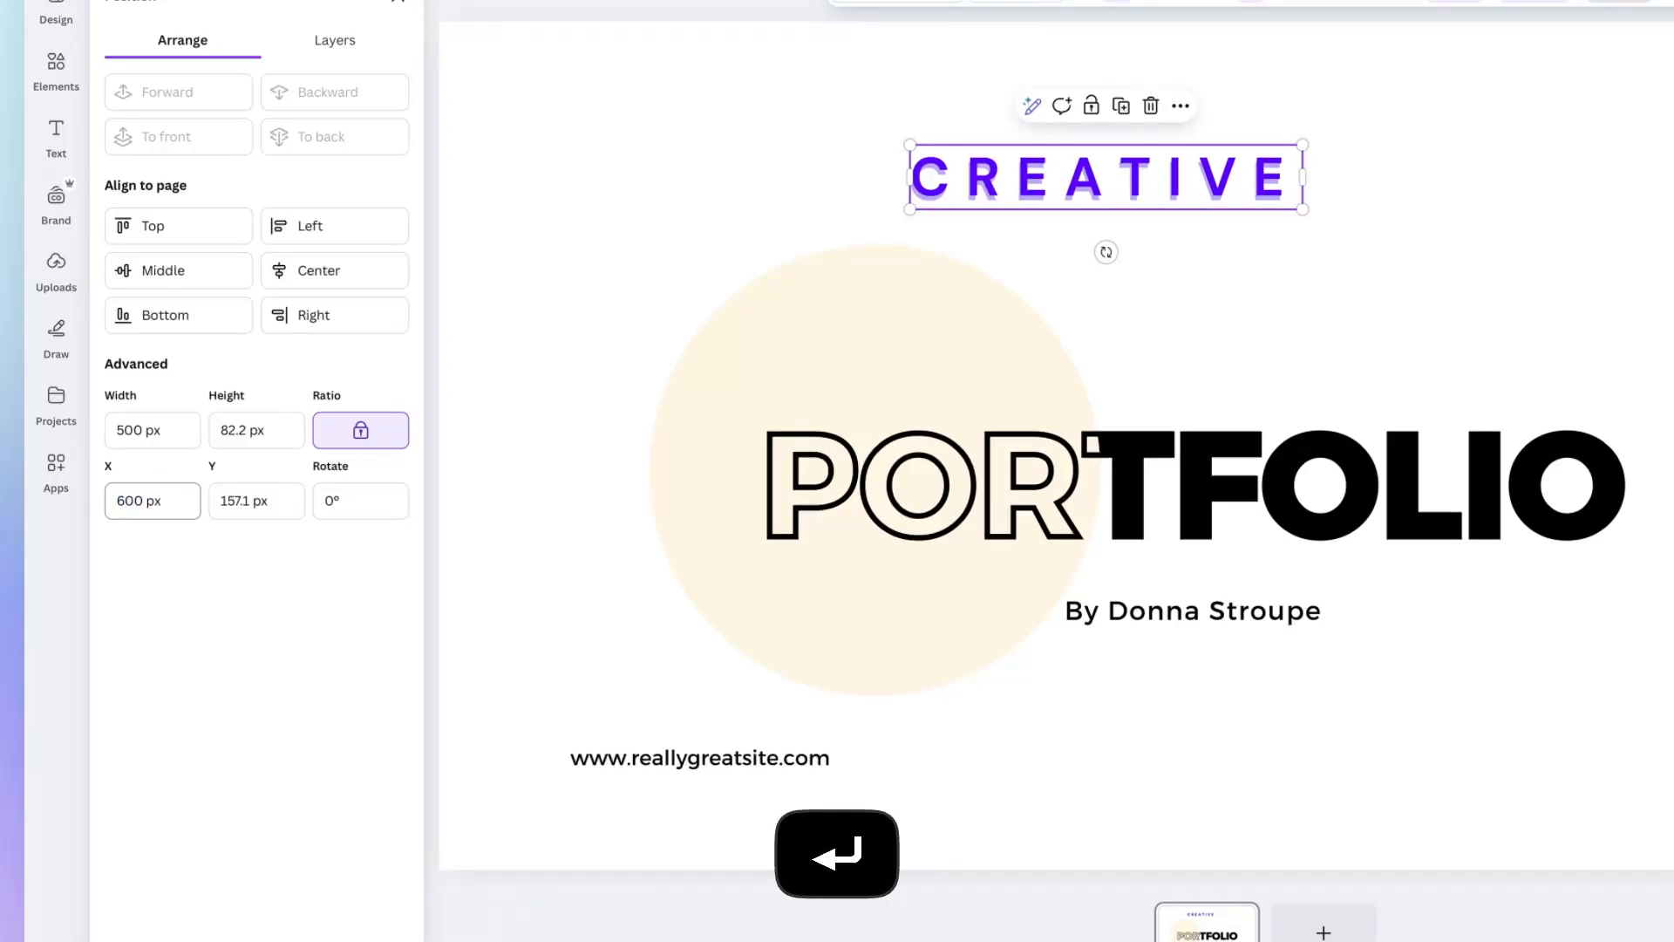
pyautogui.click(118, 500)
pyautogui.write('7')
pyautogui.press('Return')
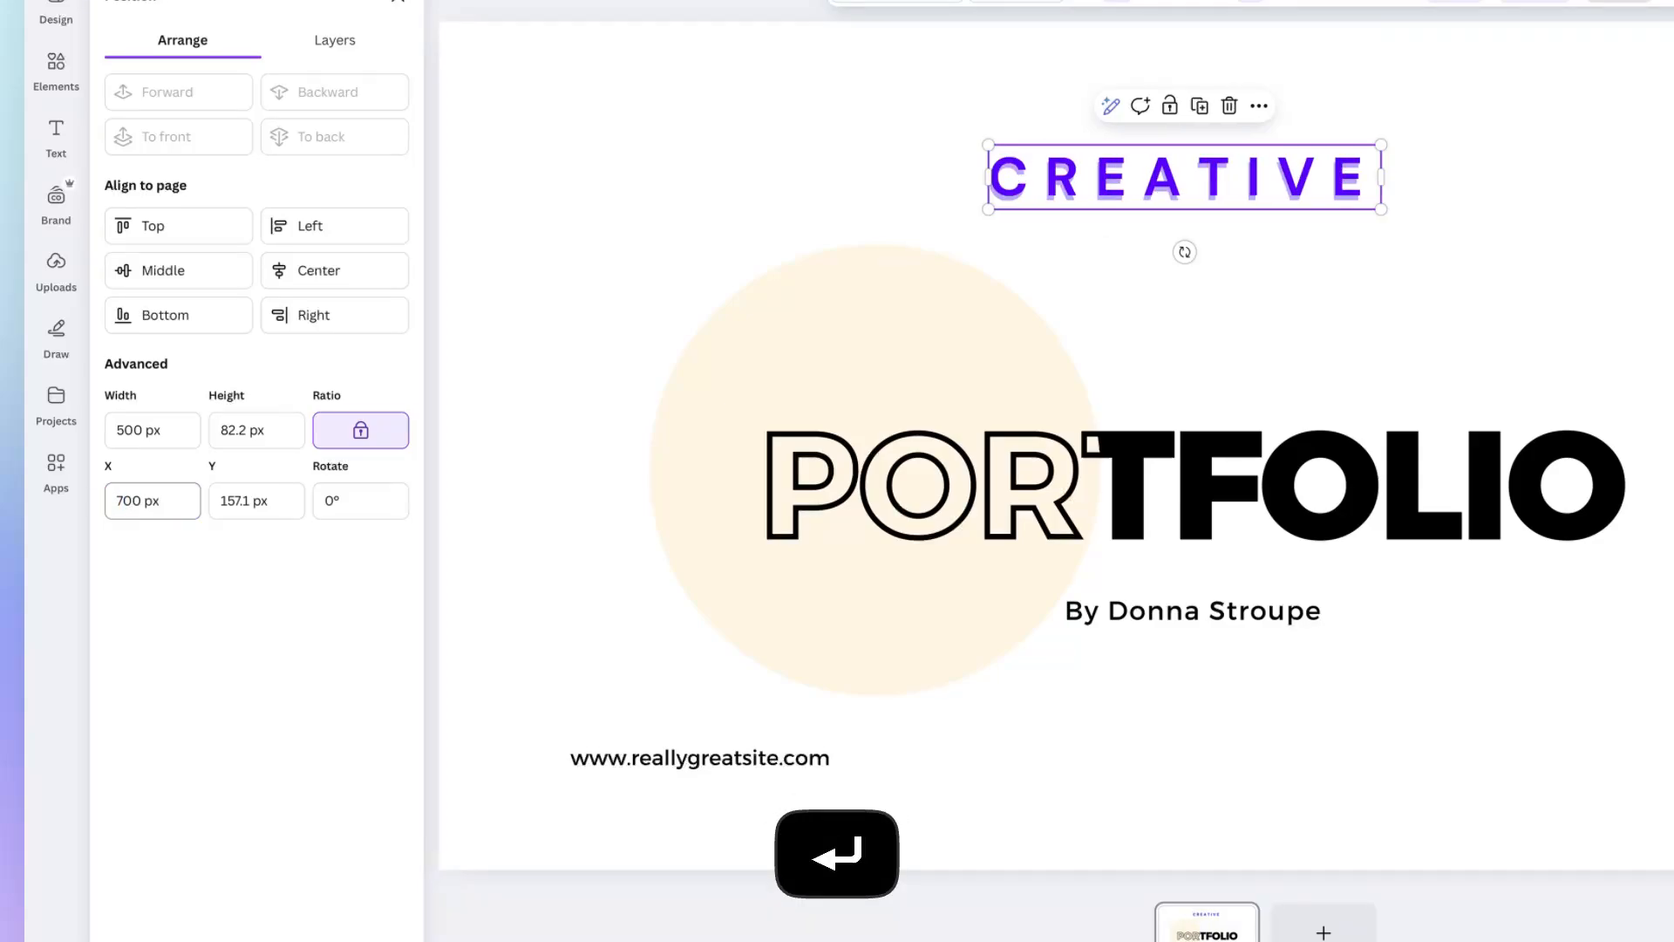
# Set the X position of the CREATIVE text box to 800 px.
pyautogui.click(123, 502)
pyautogui.write('8')
pyautogui.press('Return')
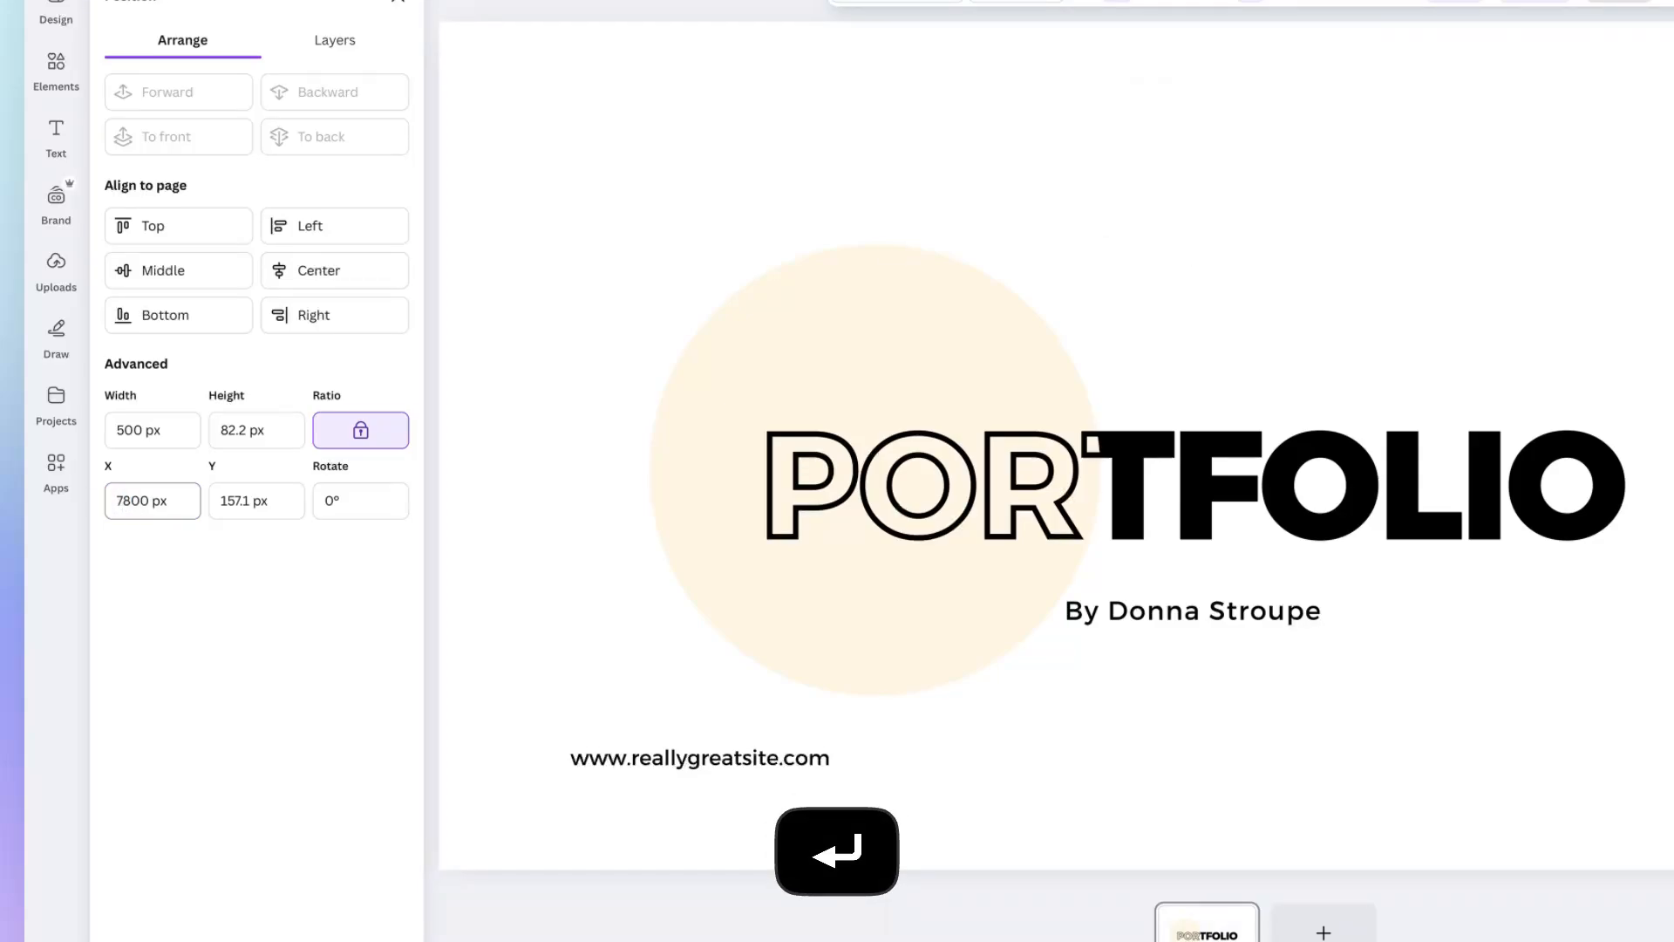
pyautogui.click(129, 501)
pyautogui.press('BackSpace')
pyautogui.press('Return')
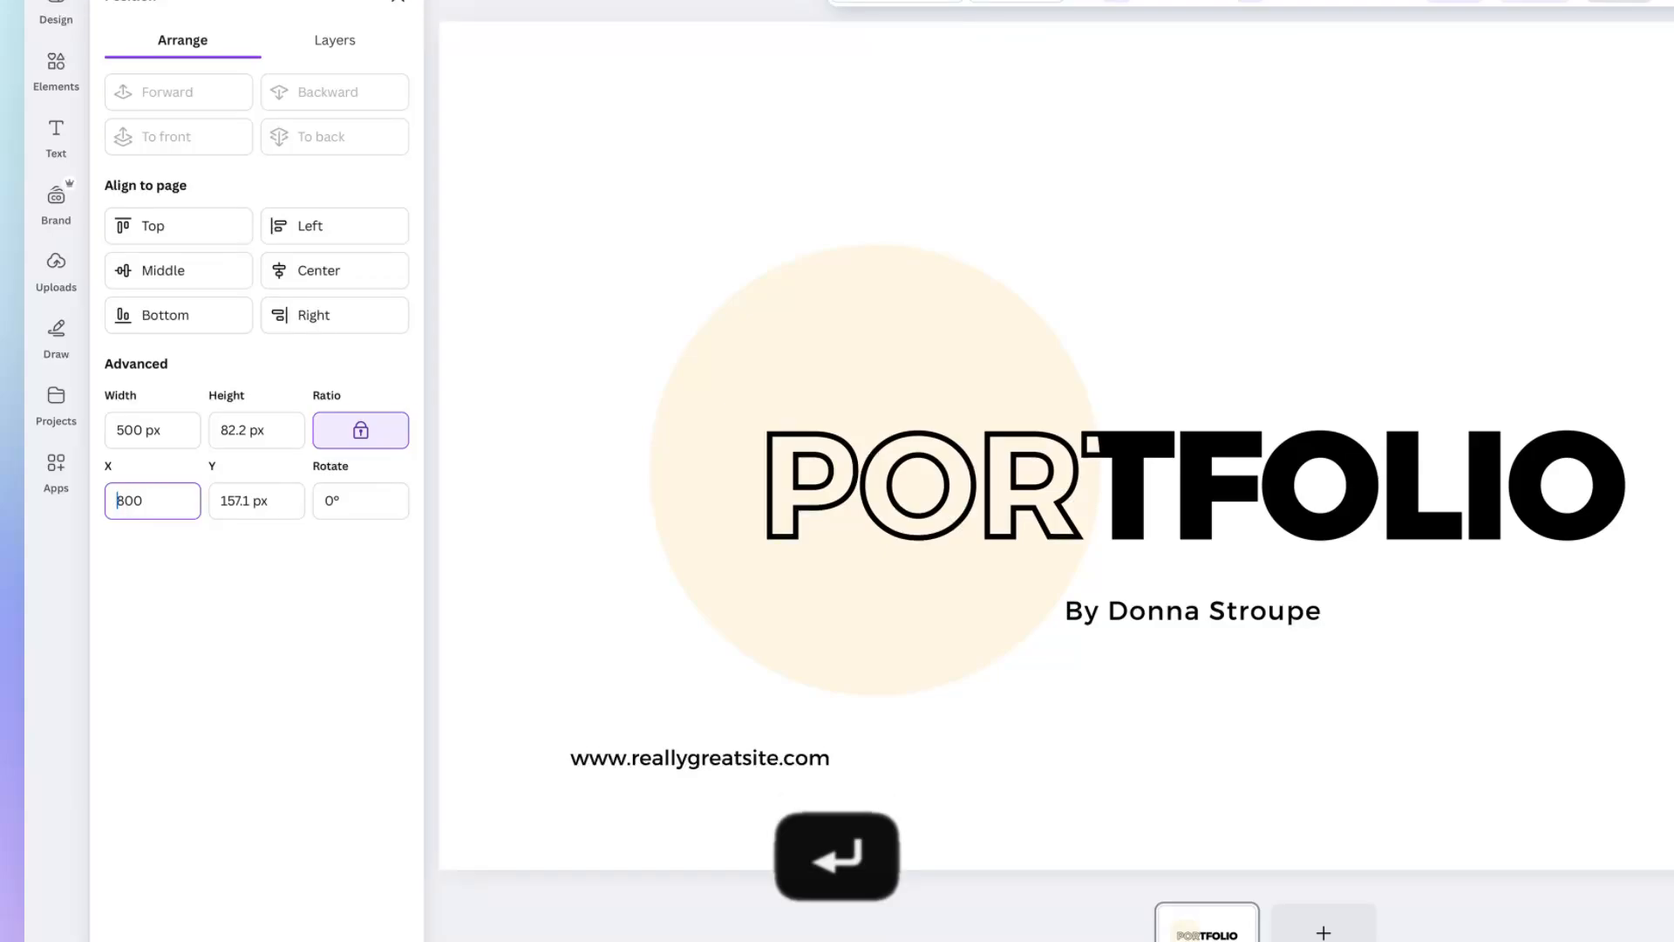
# Set the rotation of CREATIVE to 45°, and turn it freehand to other angles such as about -10.9°.
pyautogui.click(349, 497)
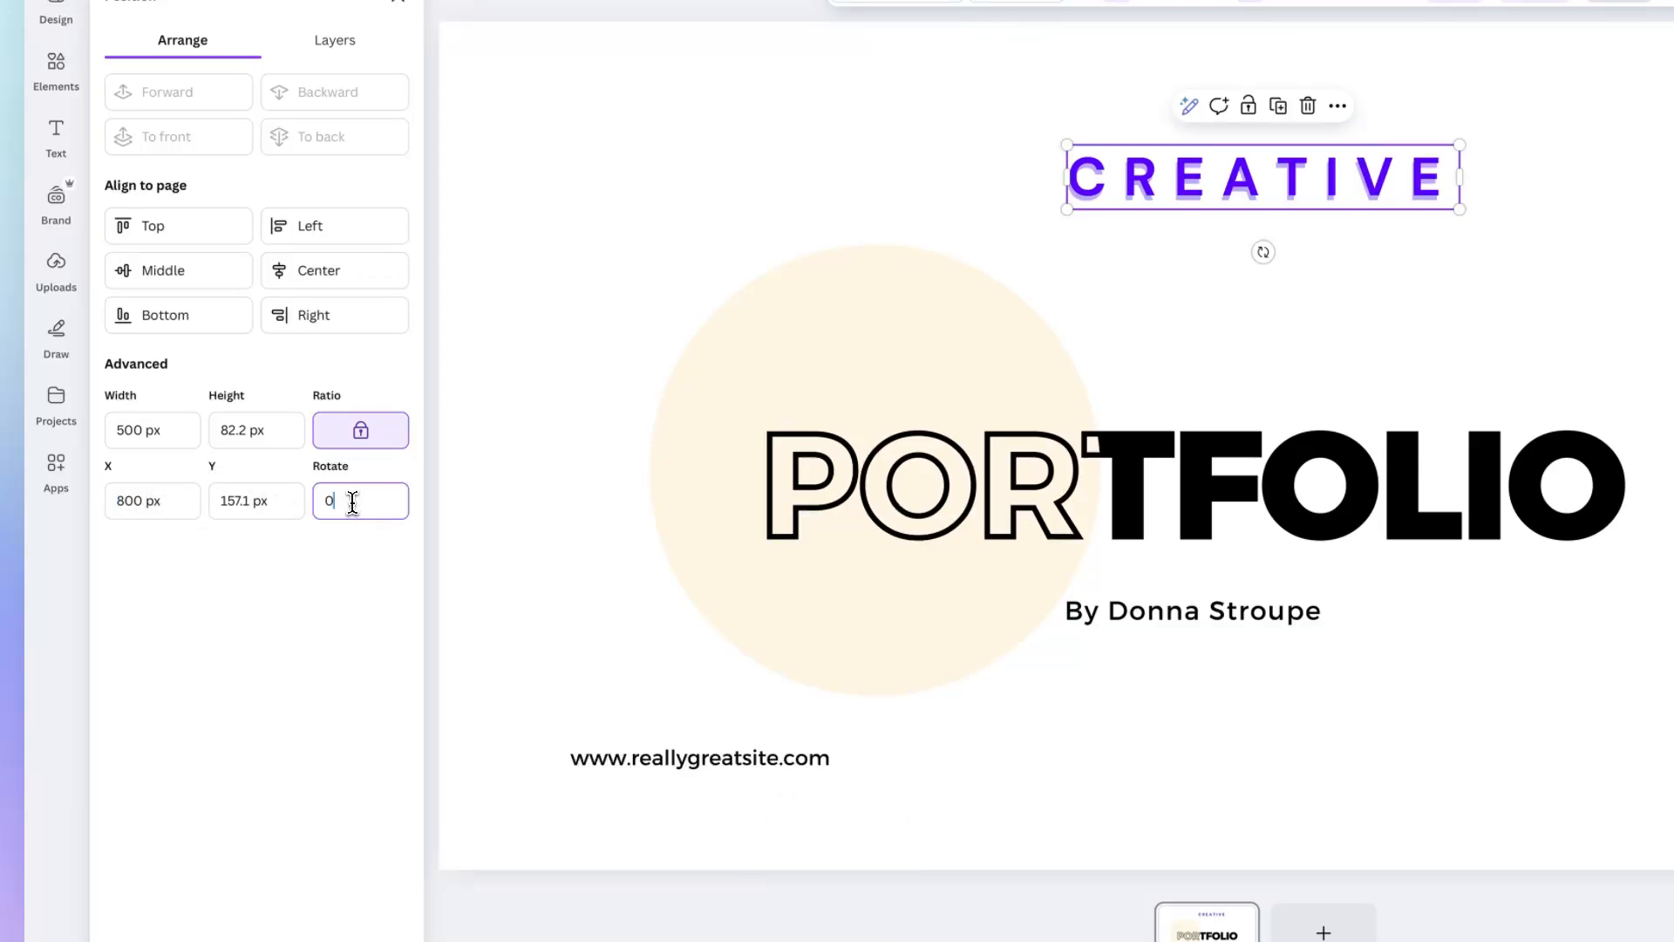
pyautogui.hotkey('shift', 'Up')
pyautogui.write('45')
pyautogui.press('Return')
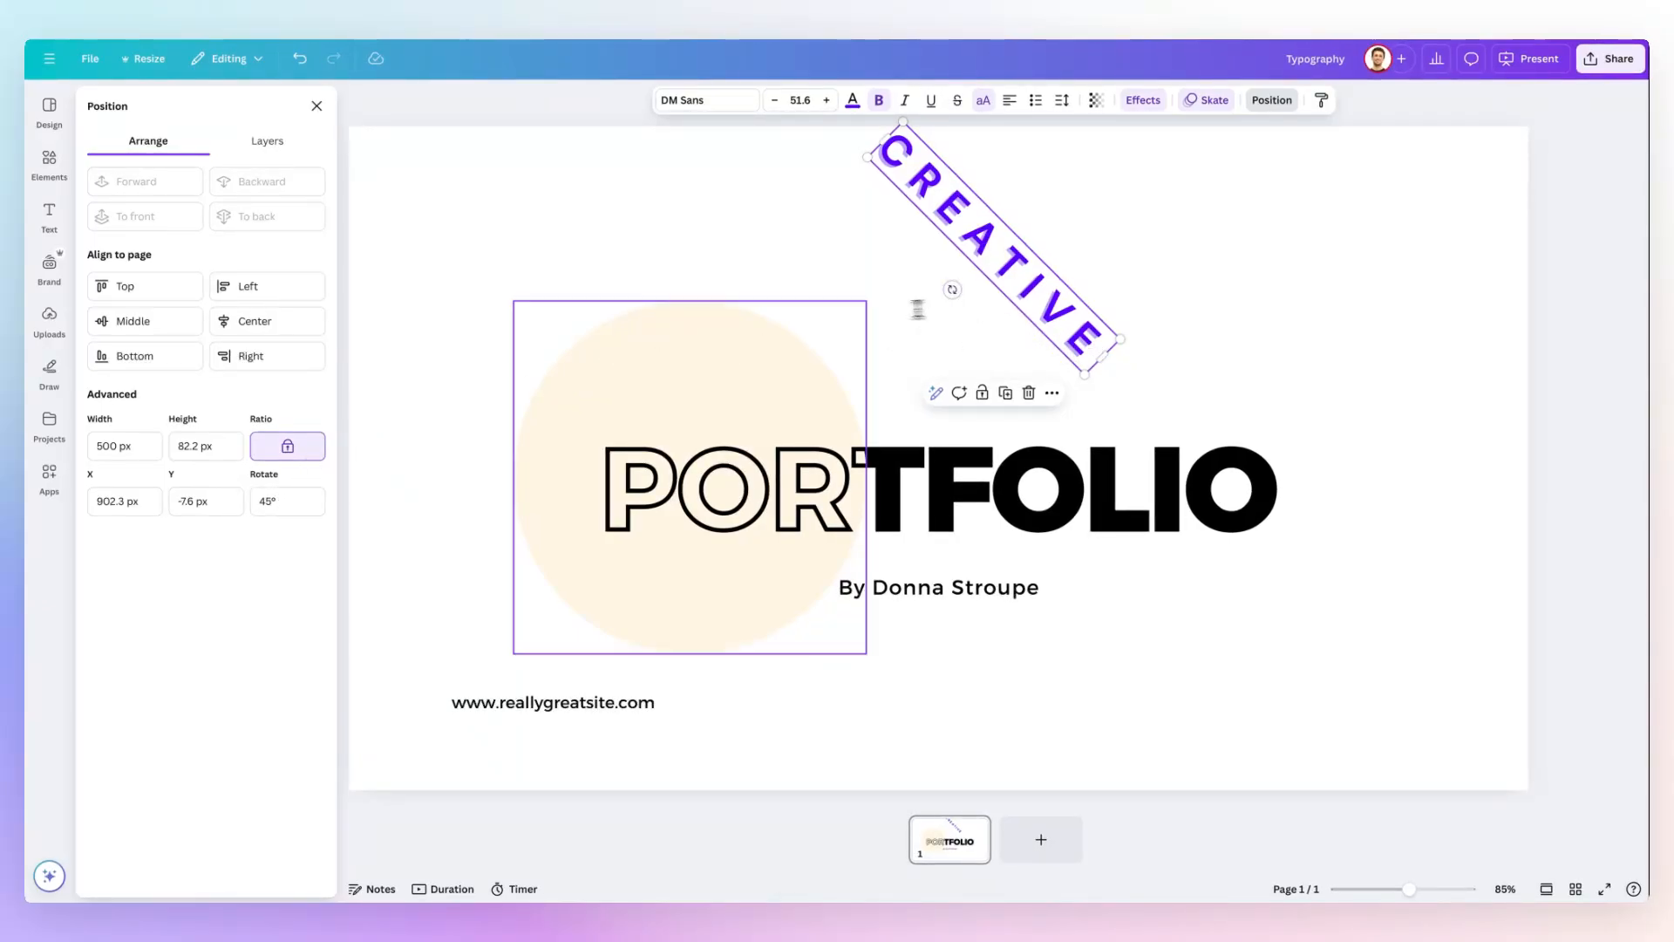
pyautogui.moveTo(946, 287); pyautogui.dragTo(996, 324)
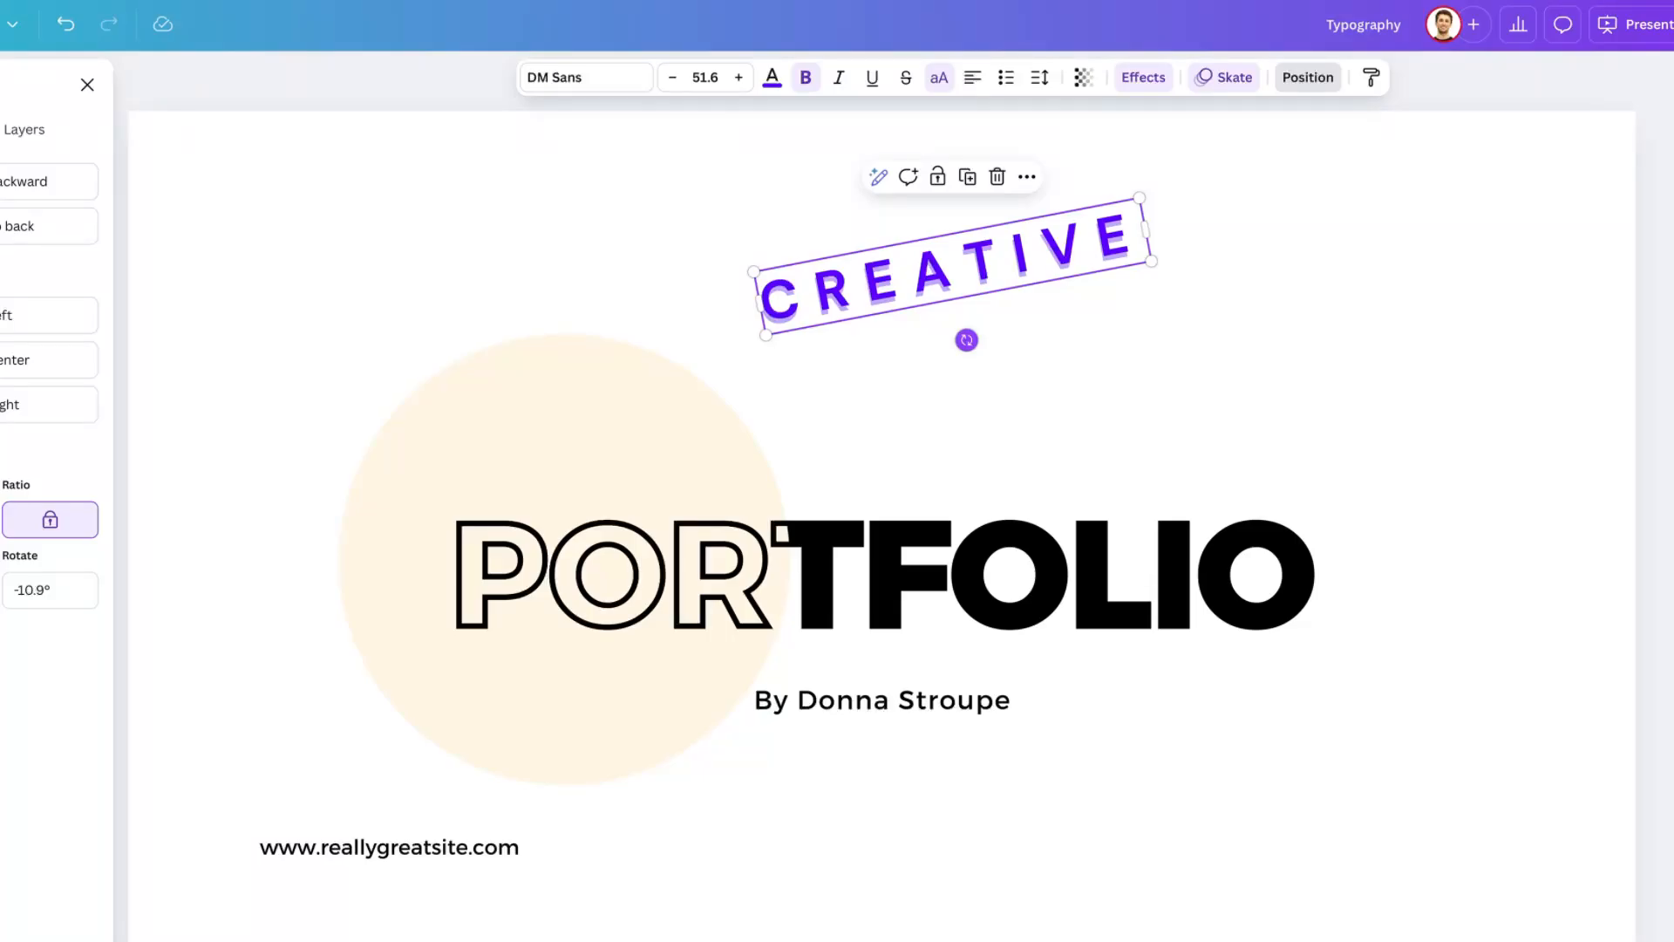
pyautogui.moveTo(965, 341); pyautogui.dragTo(1008, 290)
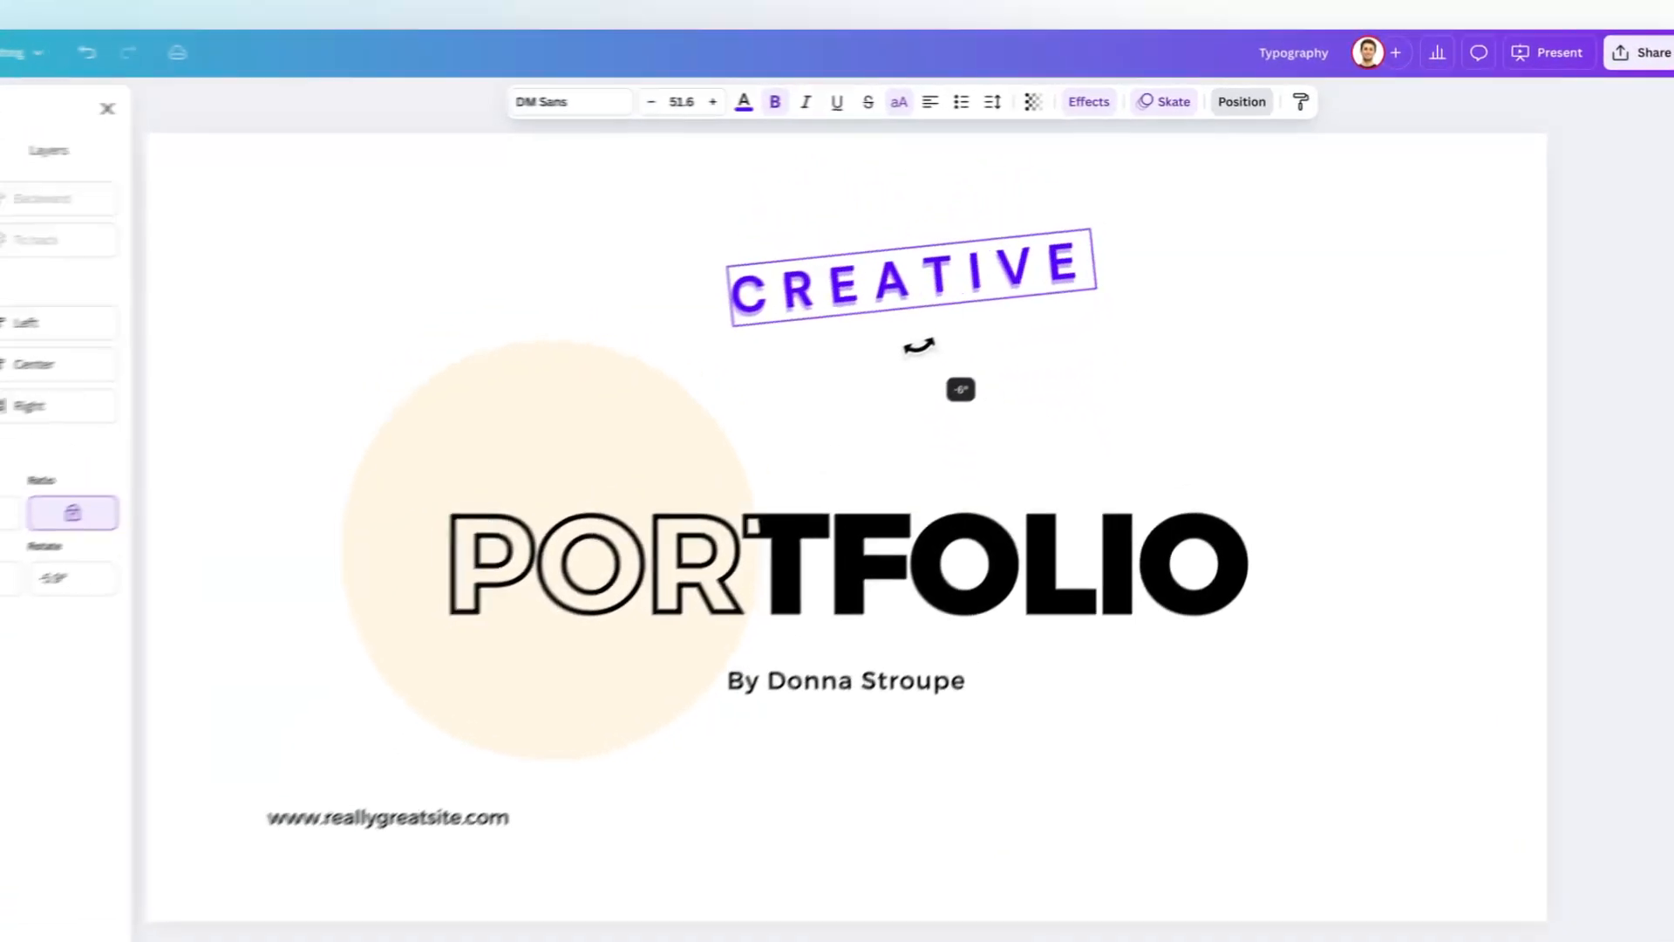
# Undo the recent rotation and position changes on CREATIVE and deselect the text box.
pyautogui.press('super+z')
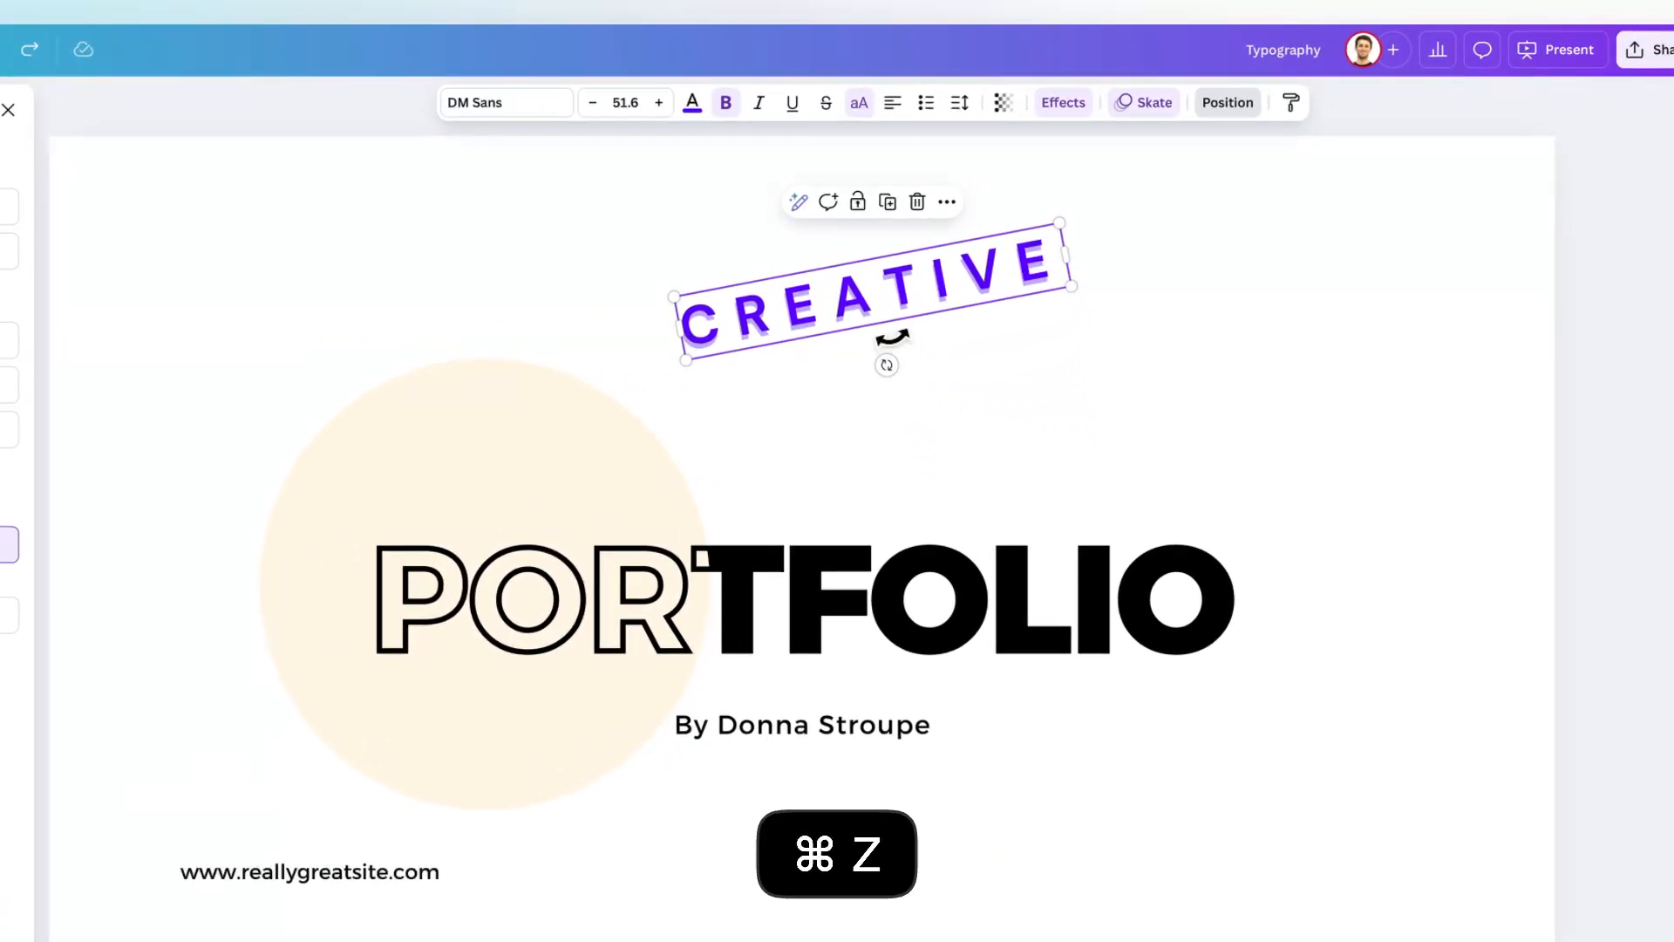
pyautogui.press('super+z')
pyautogui.press('super+z')
pyautogui.press('super+z')
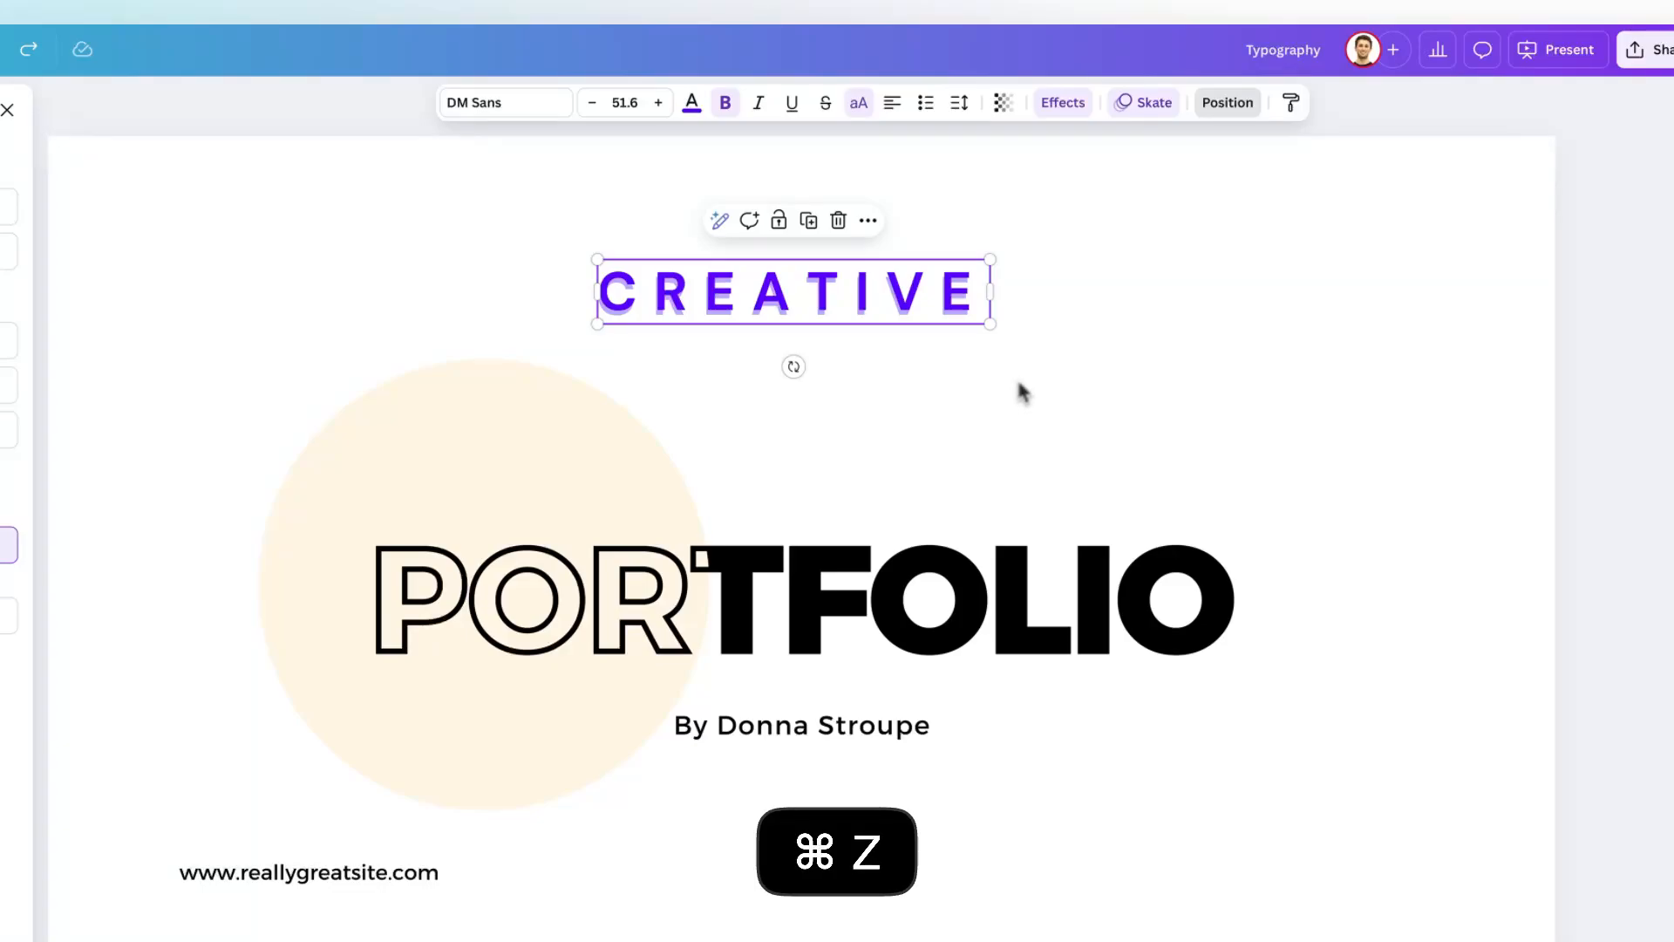
pyautogui.click(1025, 392)
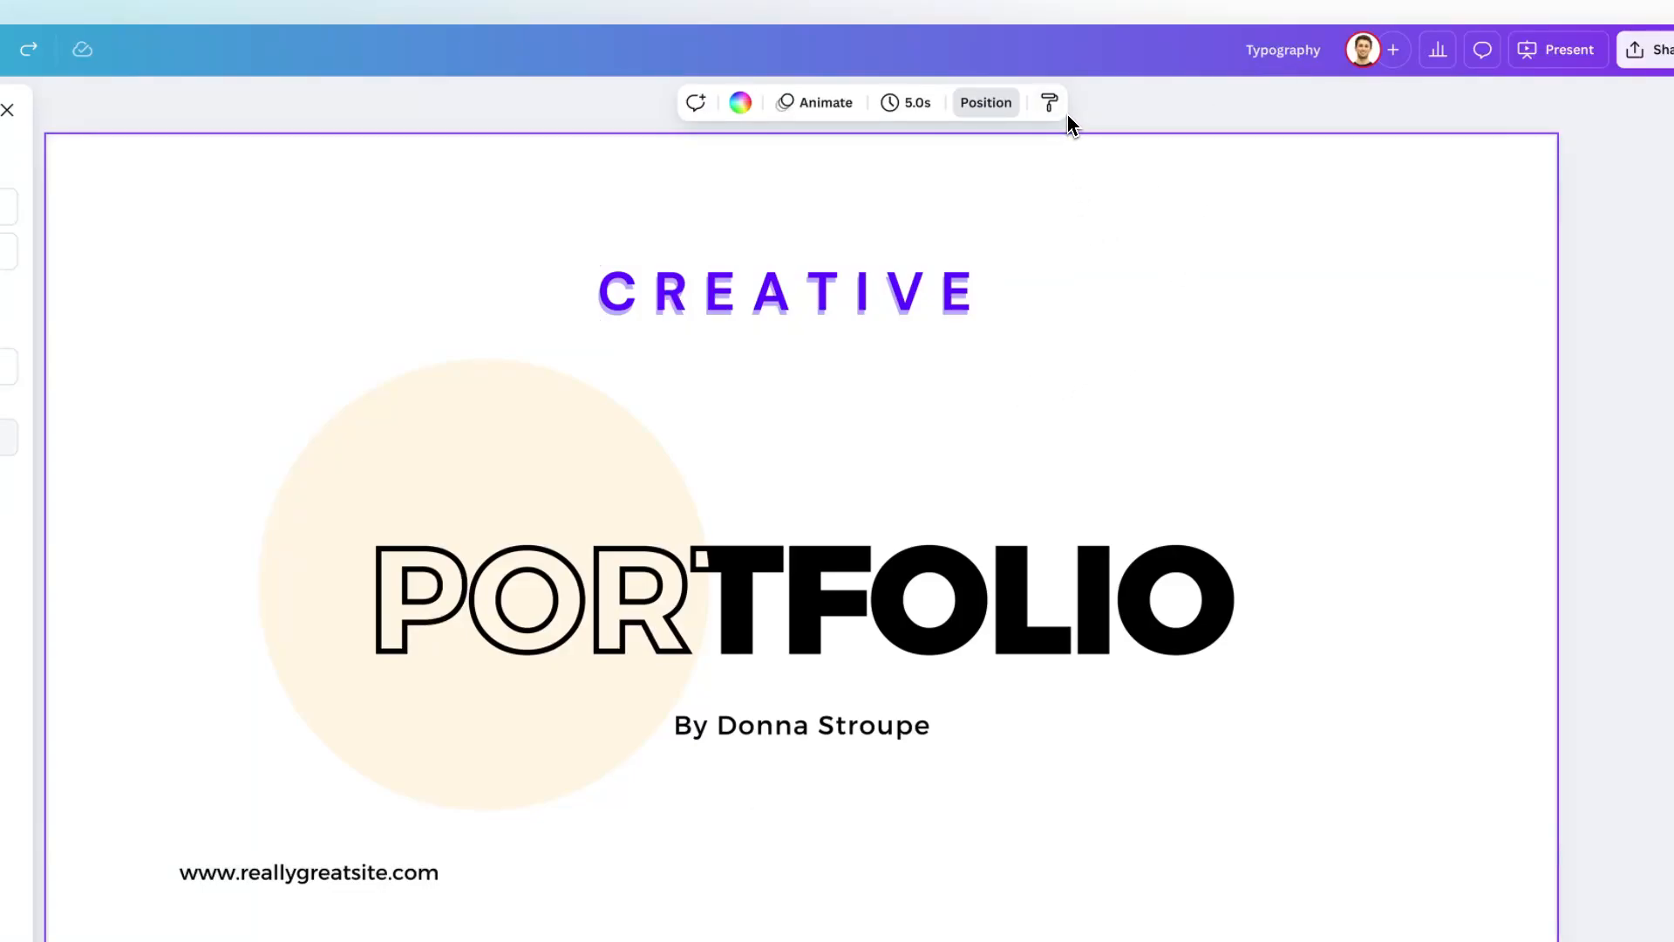